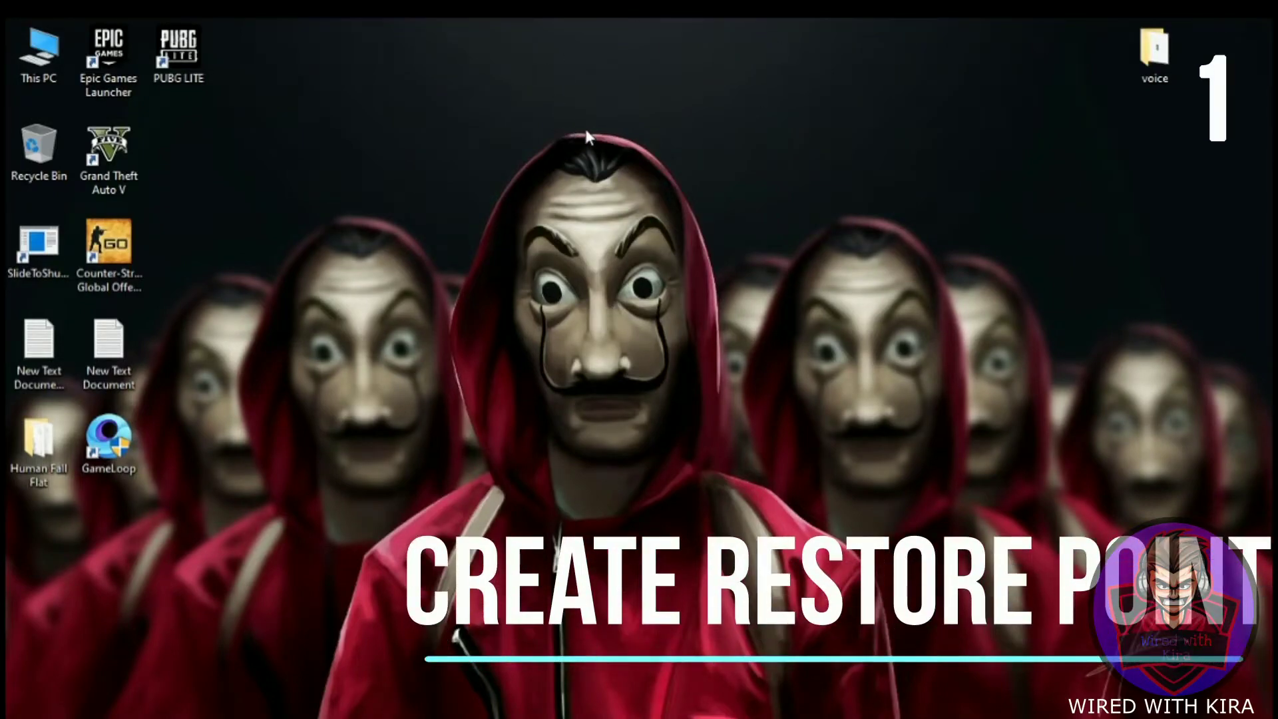
- Open the System protection settings from This PC's properties
{"action": "right_click", "coordinate": [31, 66]}
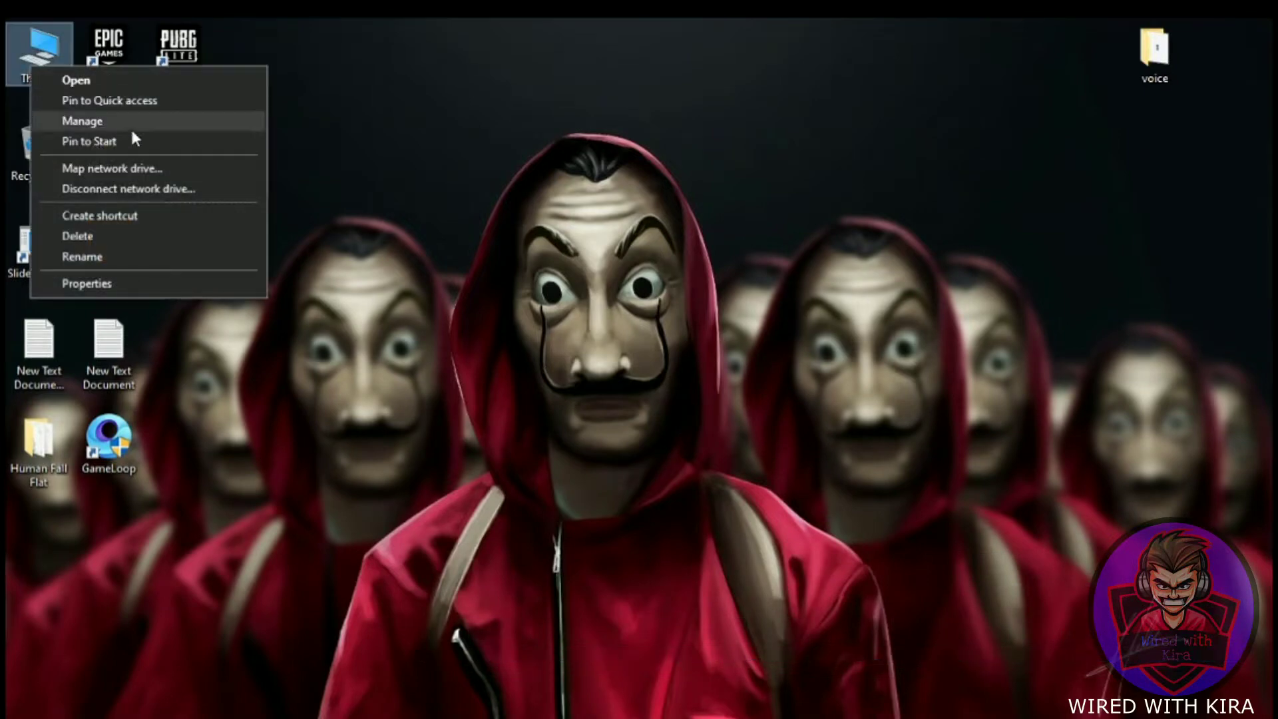
{"action": "left_click", "coordinate": [215, 280]}
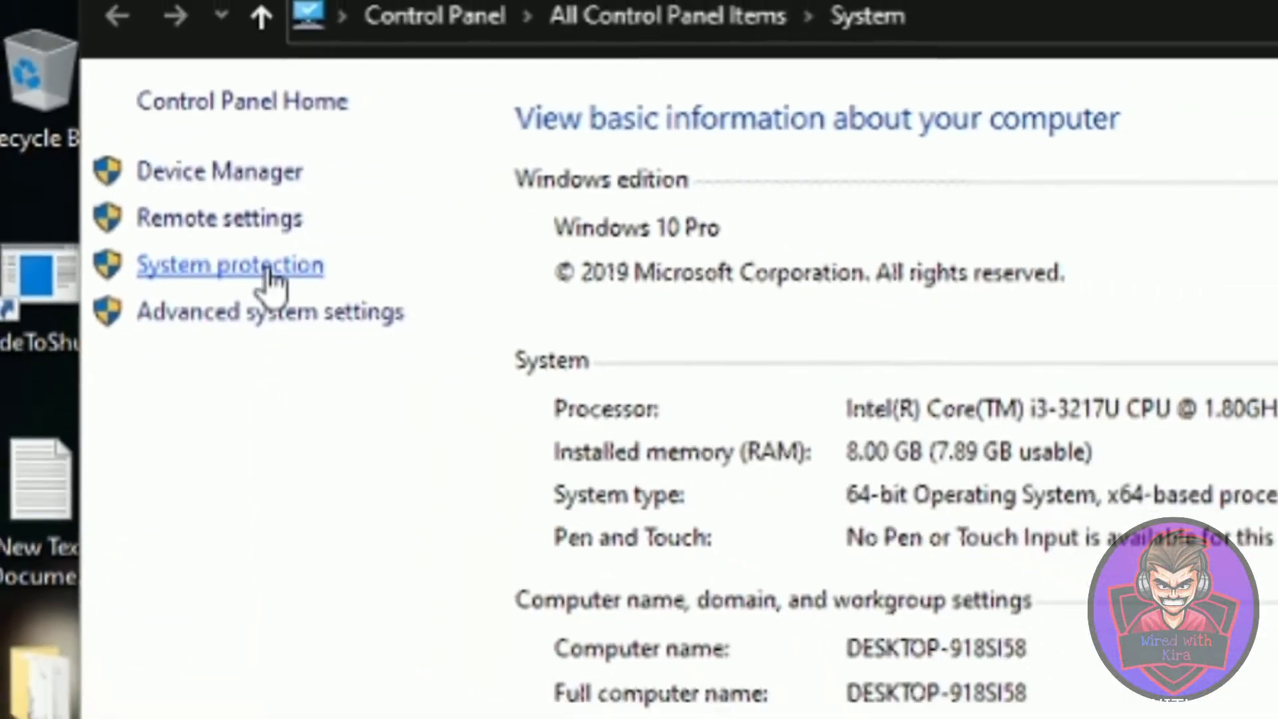
{"action": "left_click", "coordinate": [275, 270]}
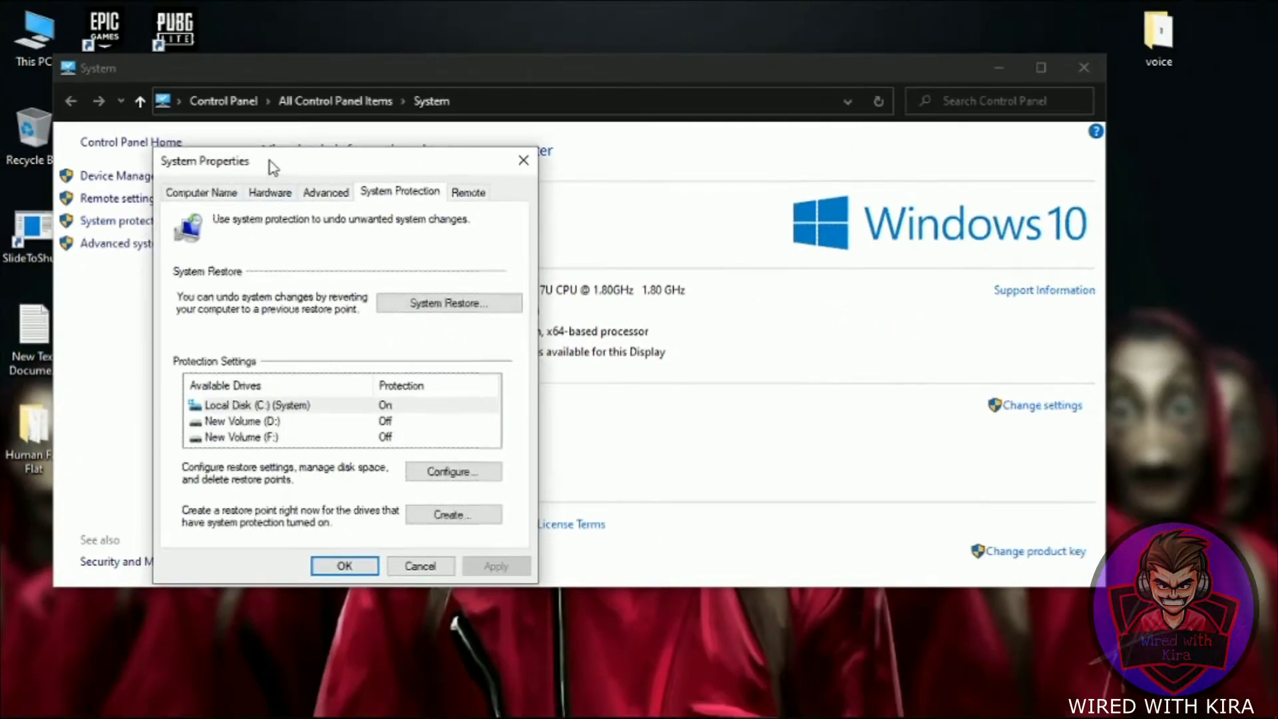
{"action": "left_click_drag", "start_coordinate": [270, 161], "coordinate": [539, 155]}
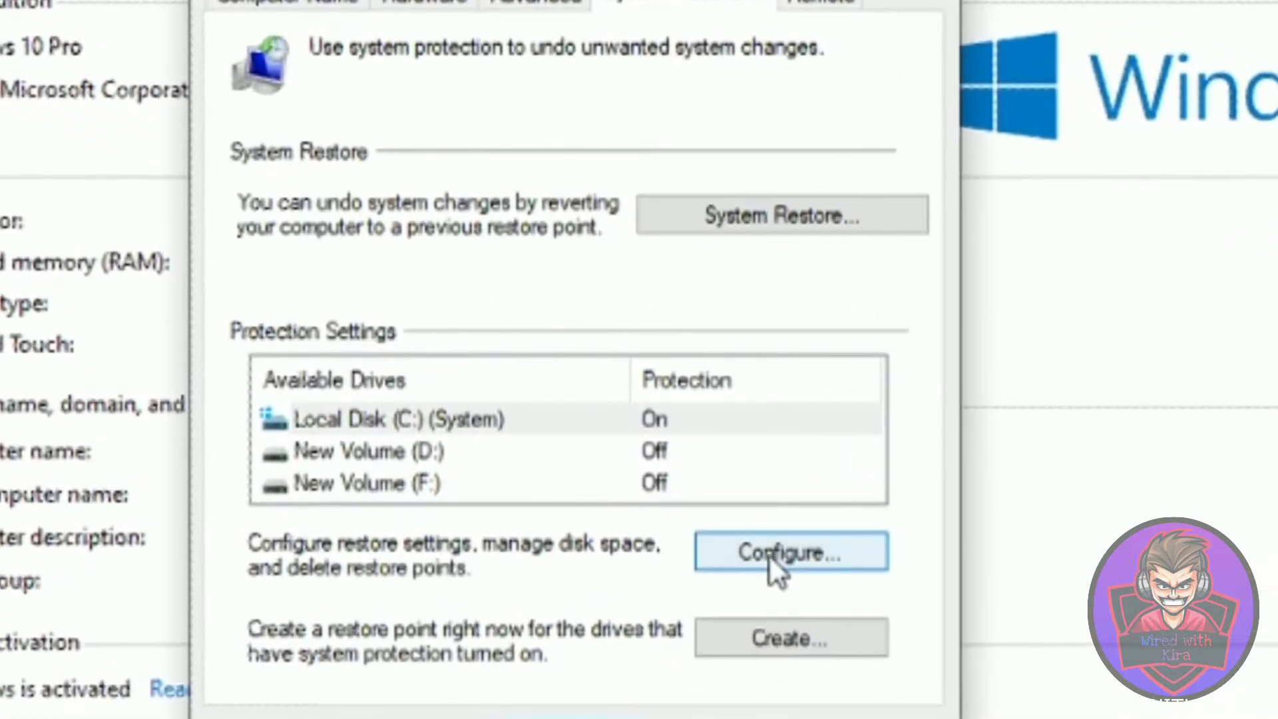
- Keep system protection turned on for Local Disk (C:) and apply the setting
{"action": "left_click", "coordinate": [769, 556]}
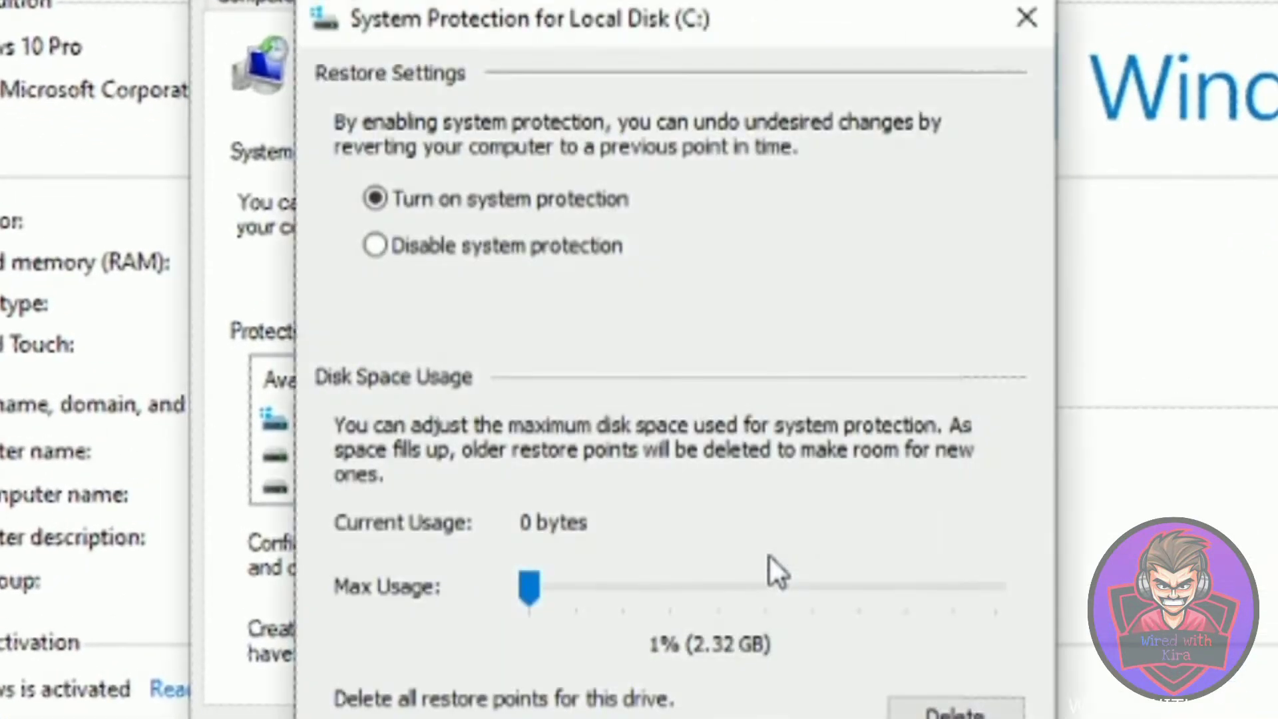
{"action": "left_click", "coordinate": [413, 249]}
{"action": "left_click", "coordinate": [468, 194]}
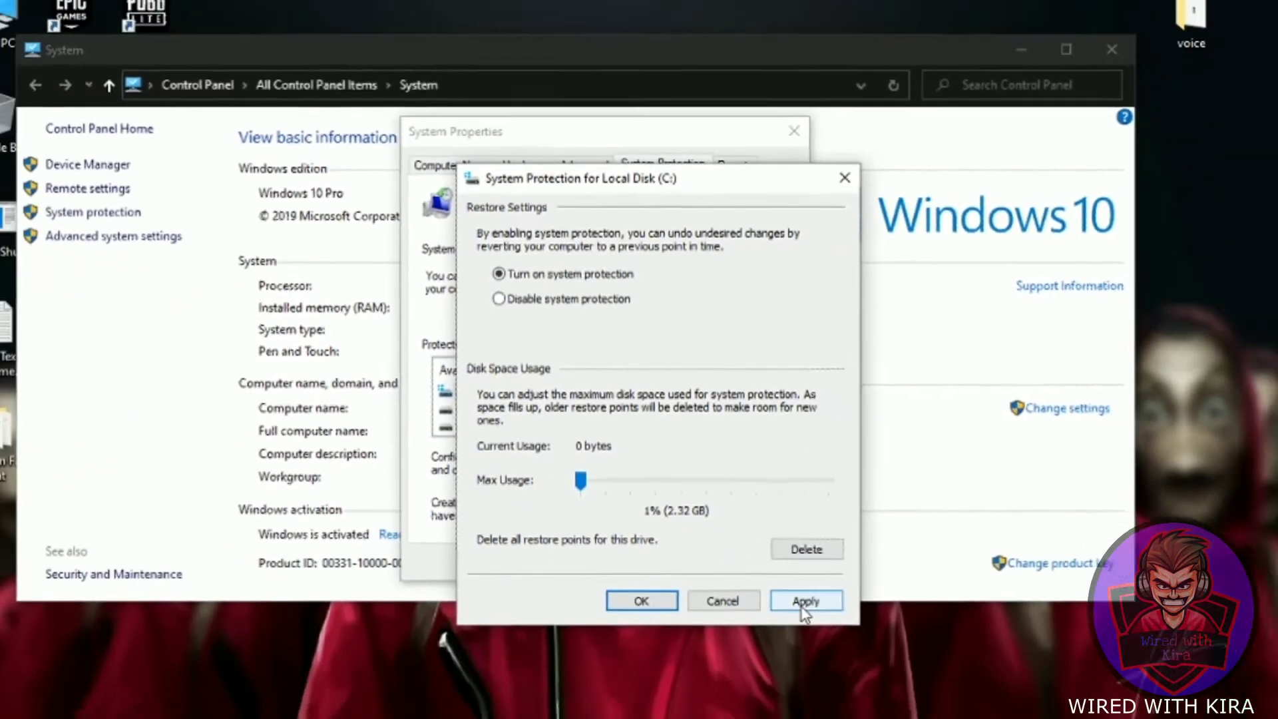
{"action": "left_click", "coordinate": [804, 603]}
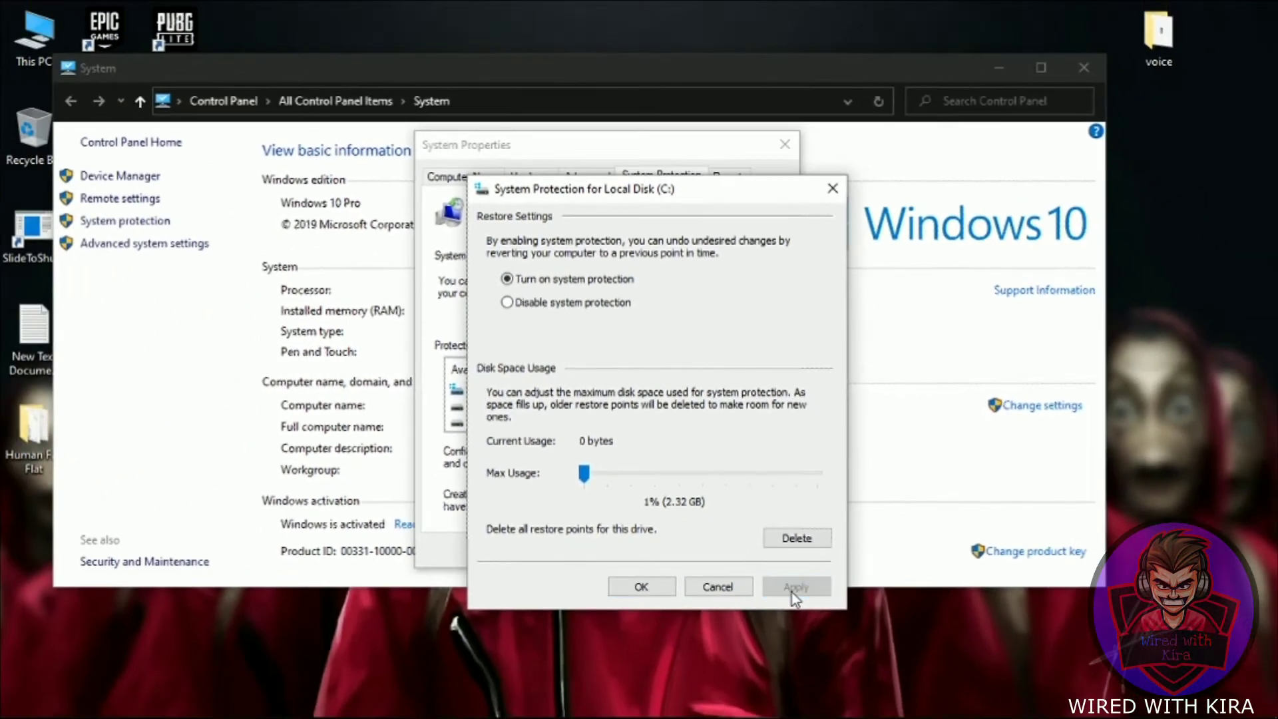
{"action": "left_click", "coordinate": [641, 600]}
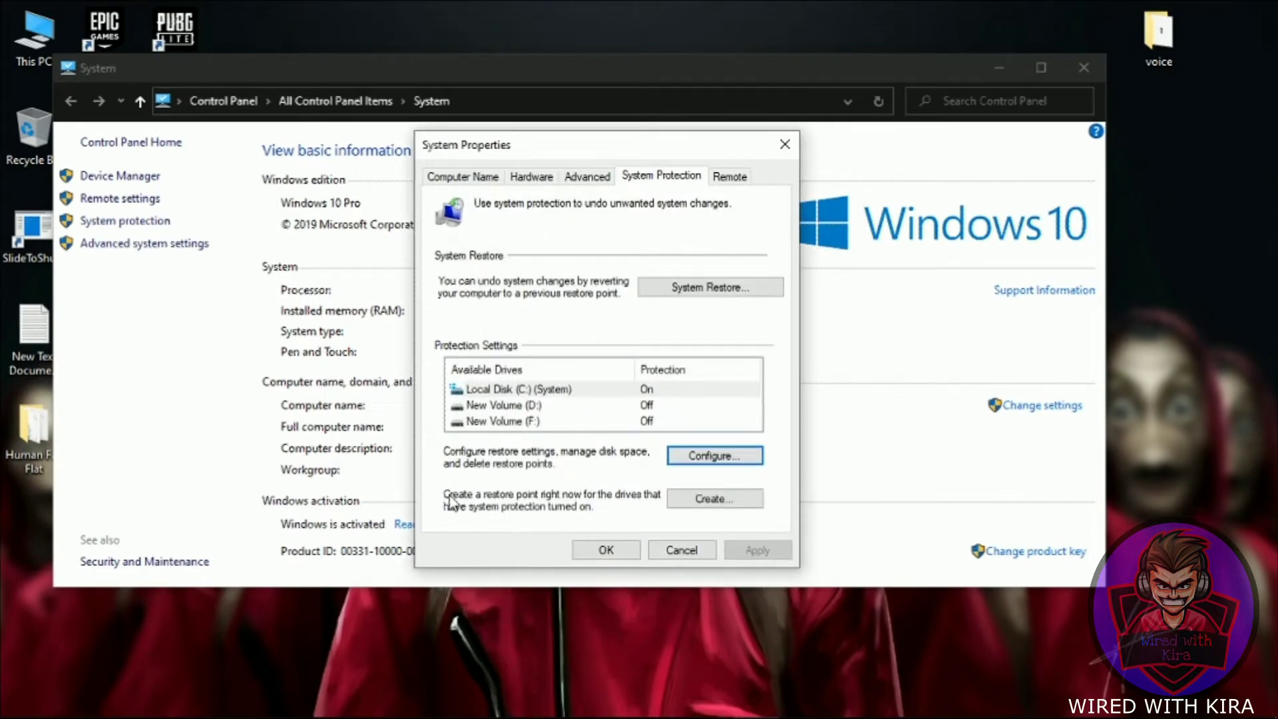
{"action": "left_click", "coordinate": [650, 394]}
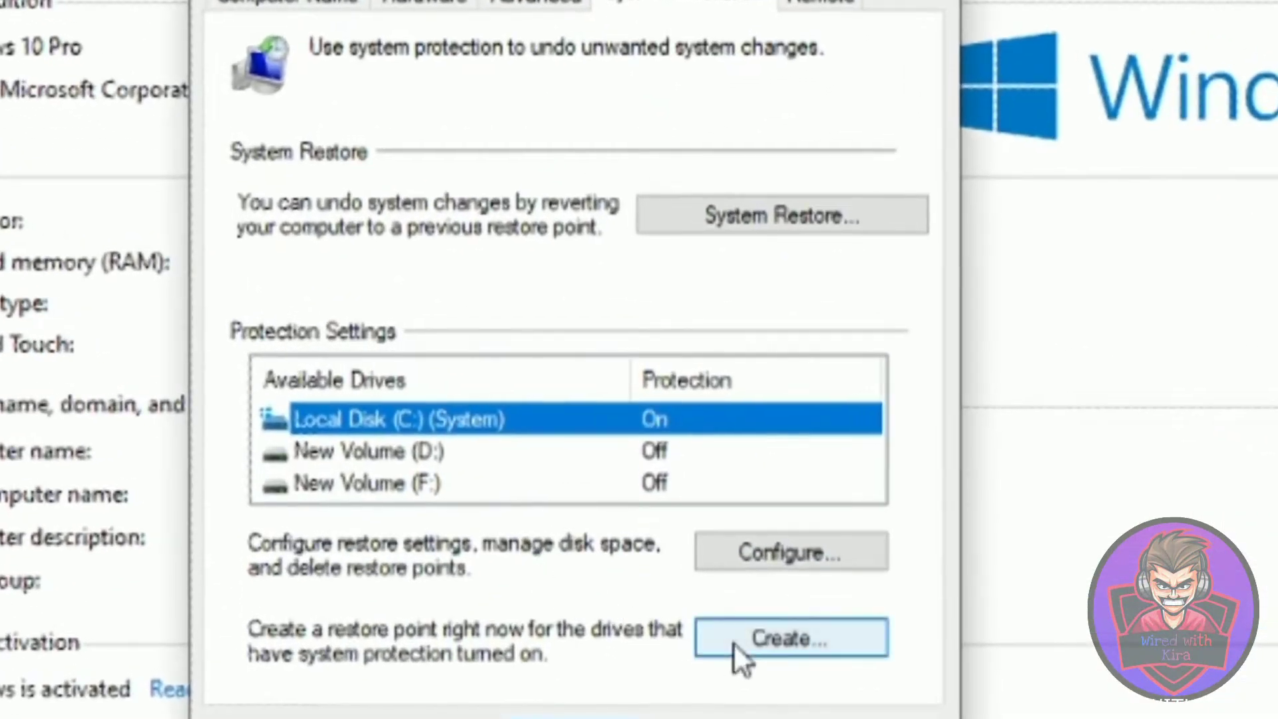
- Create a restore point named 'restore point', then close System Properties and the System window
{"action": "left_click", "coordinate": [735, 643]}
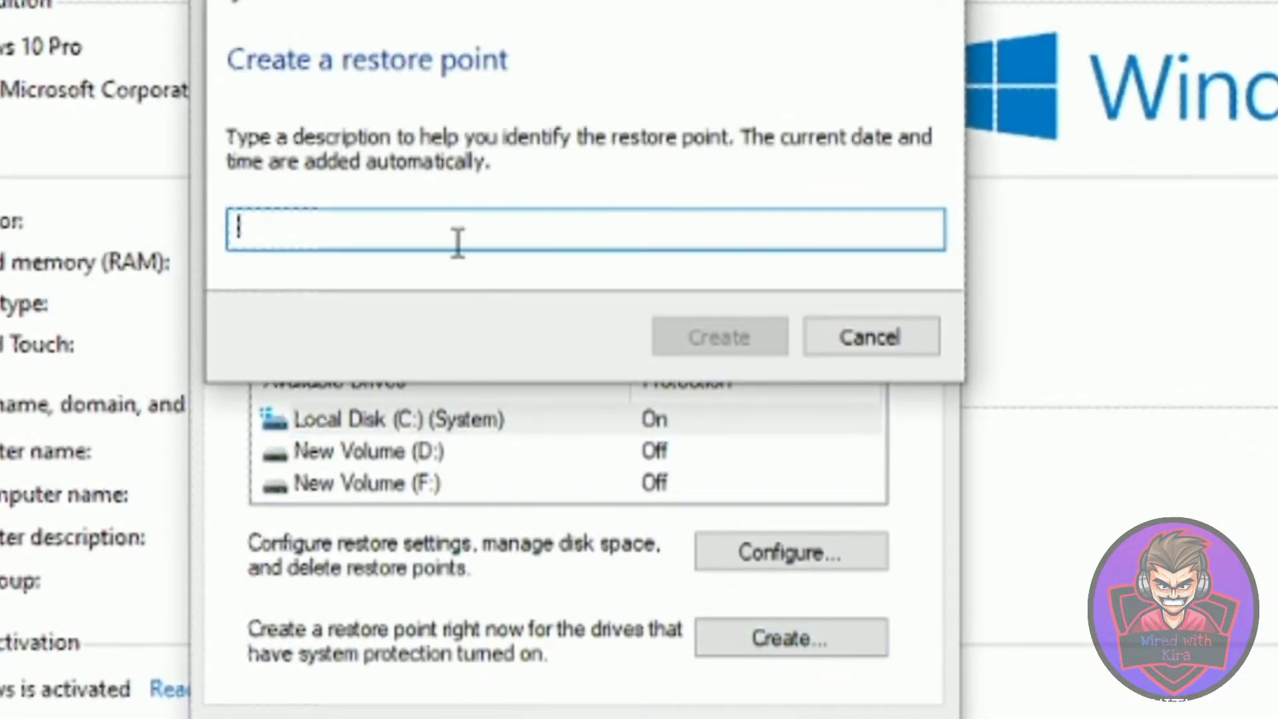
{"action": "type", "text": "restore point"}
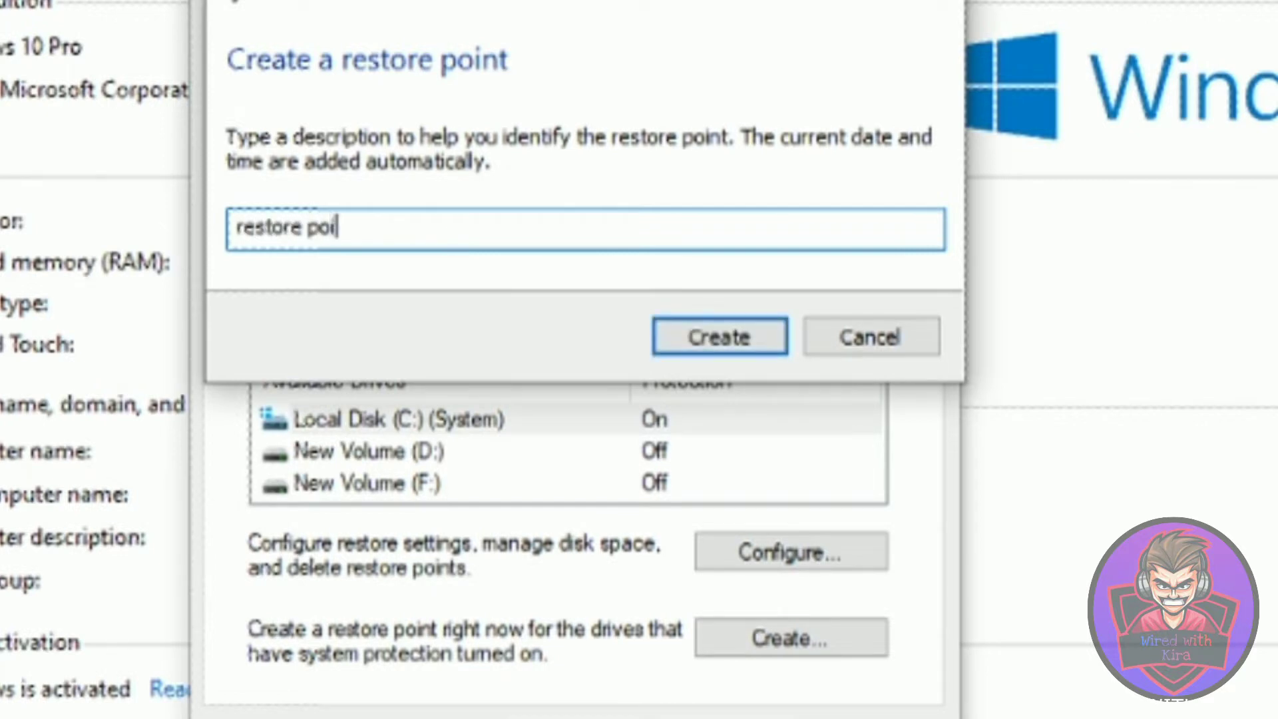
{"action": "left_click", "coordinate": [745, 331]}
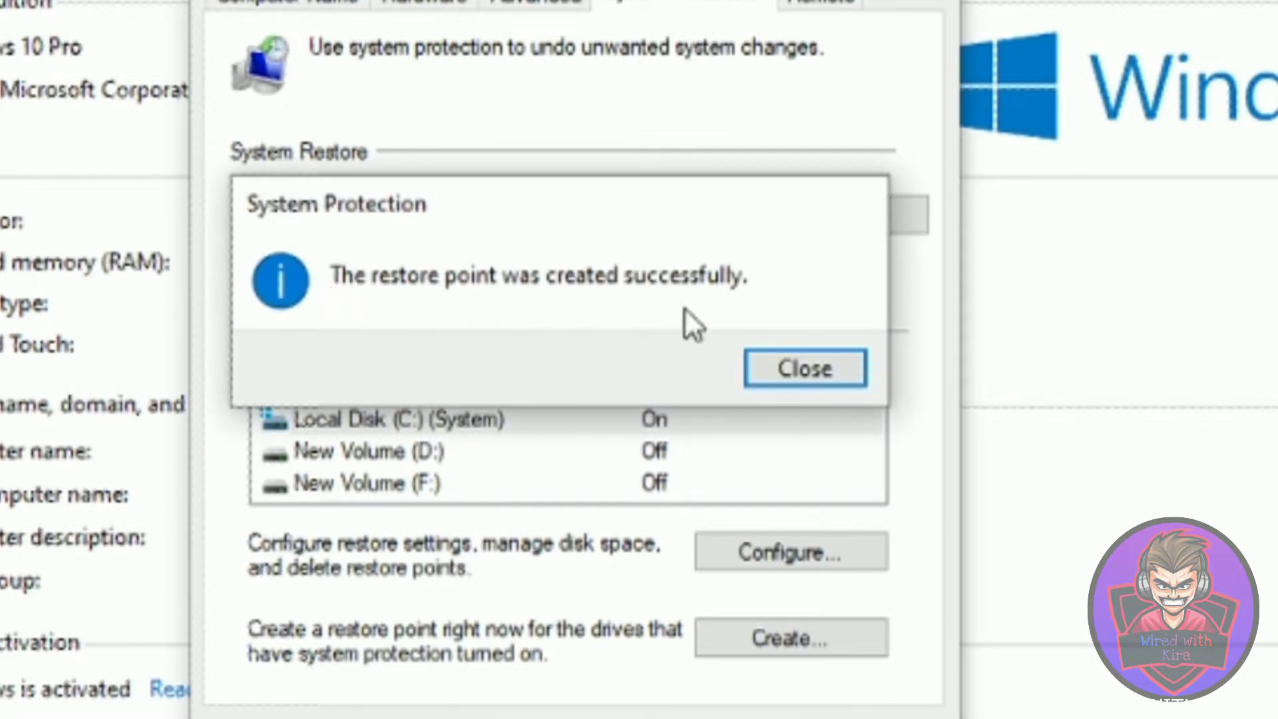
{"action": "left_click", "coordinate": [819, 365]}
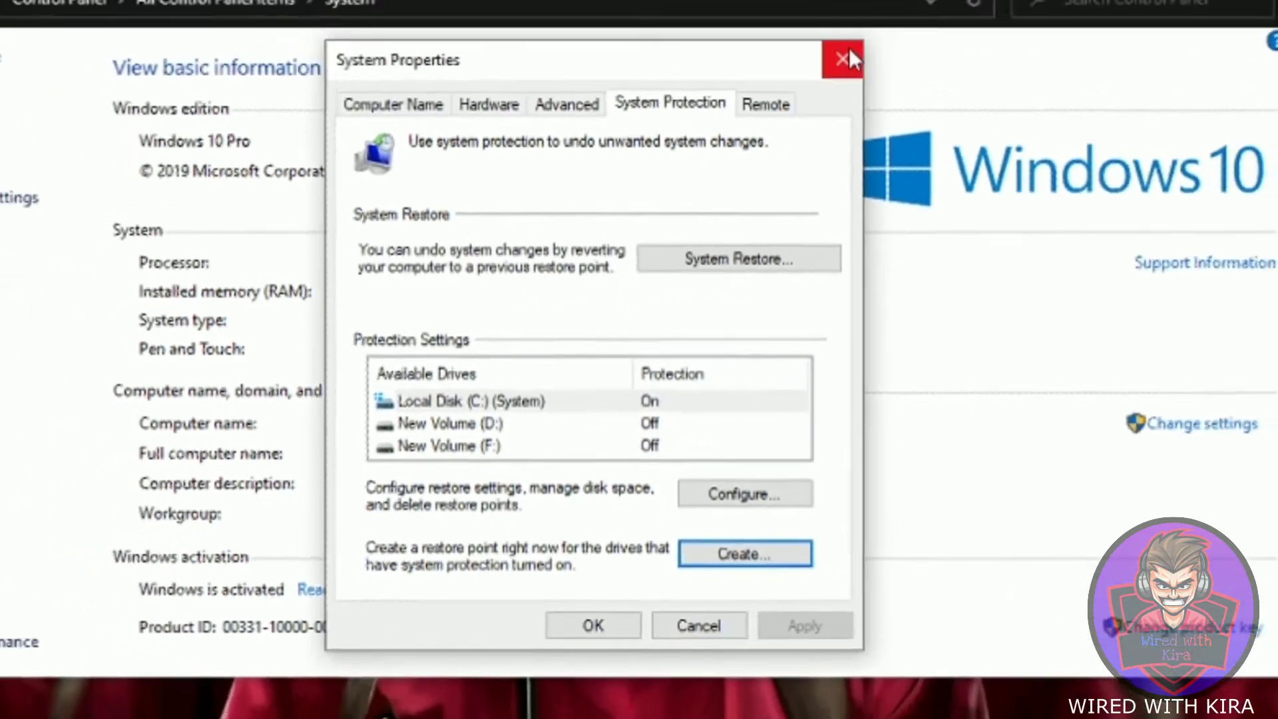
{"action": "left_click", "coordinate": [594, 626]}
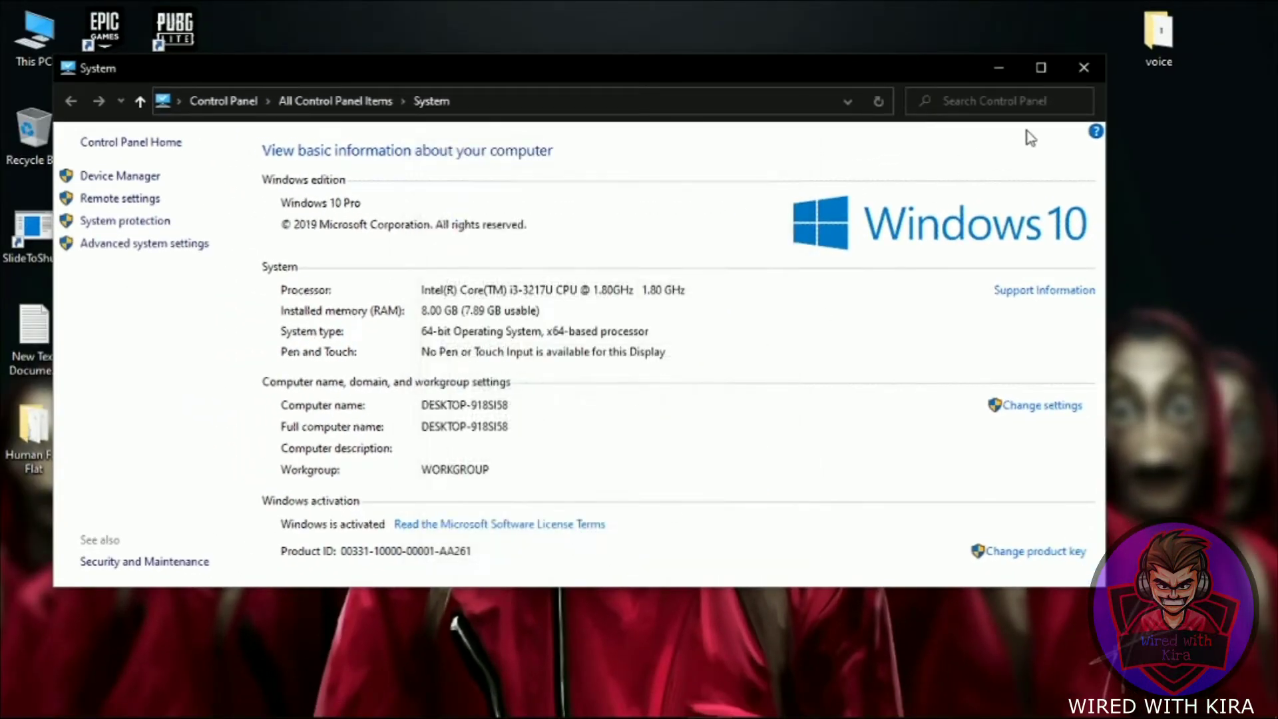
{"action": "left_click", "coordinate": [1086, 69]}
- Refresh the desktop and open the Windows Temp folder with the Run command 'temp'
{"action": "right_click", "coordinate": [595, 58]}
{"action": "left_click", "coordinate": [661, 114]}
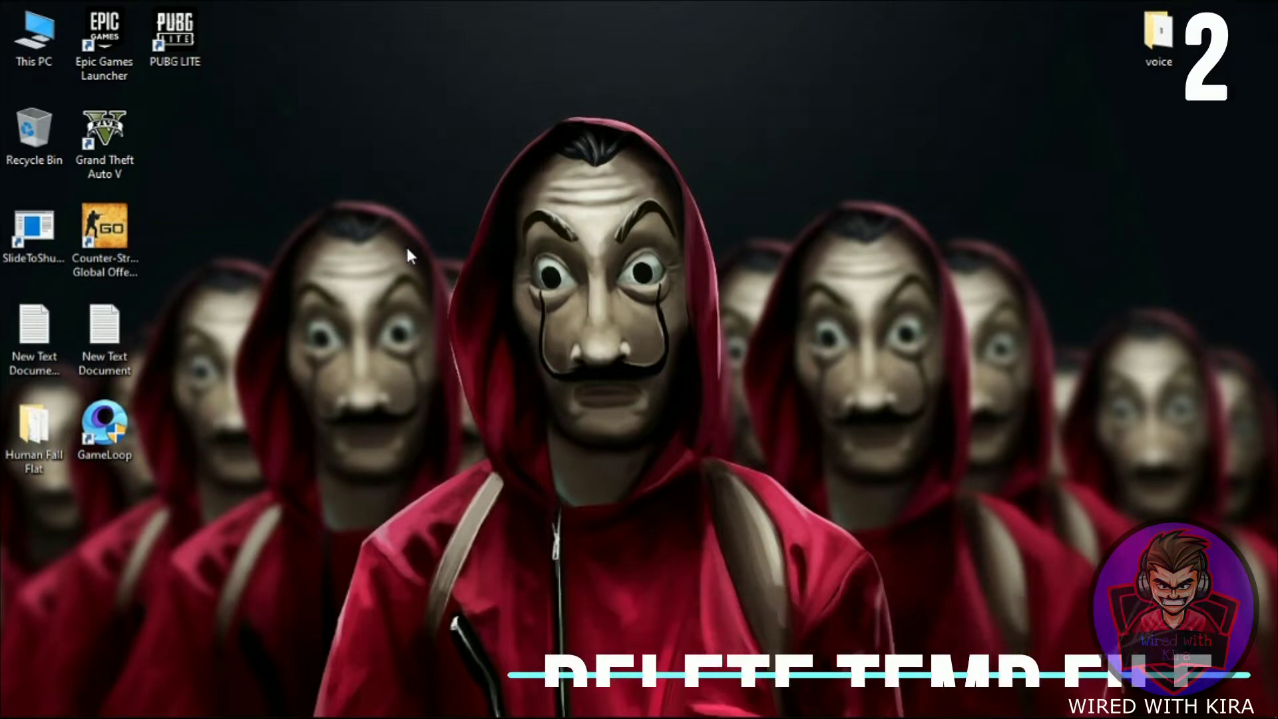
{"action": "key", "text": "super+r"}
{"action": "key", "text": "BackSpace"}
{"action": "type", "text": "temp"}
{"action": "key", "text": "Return"}
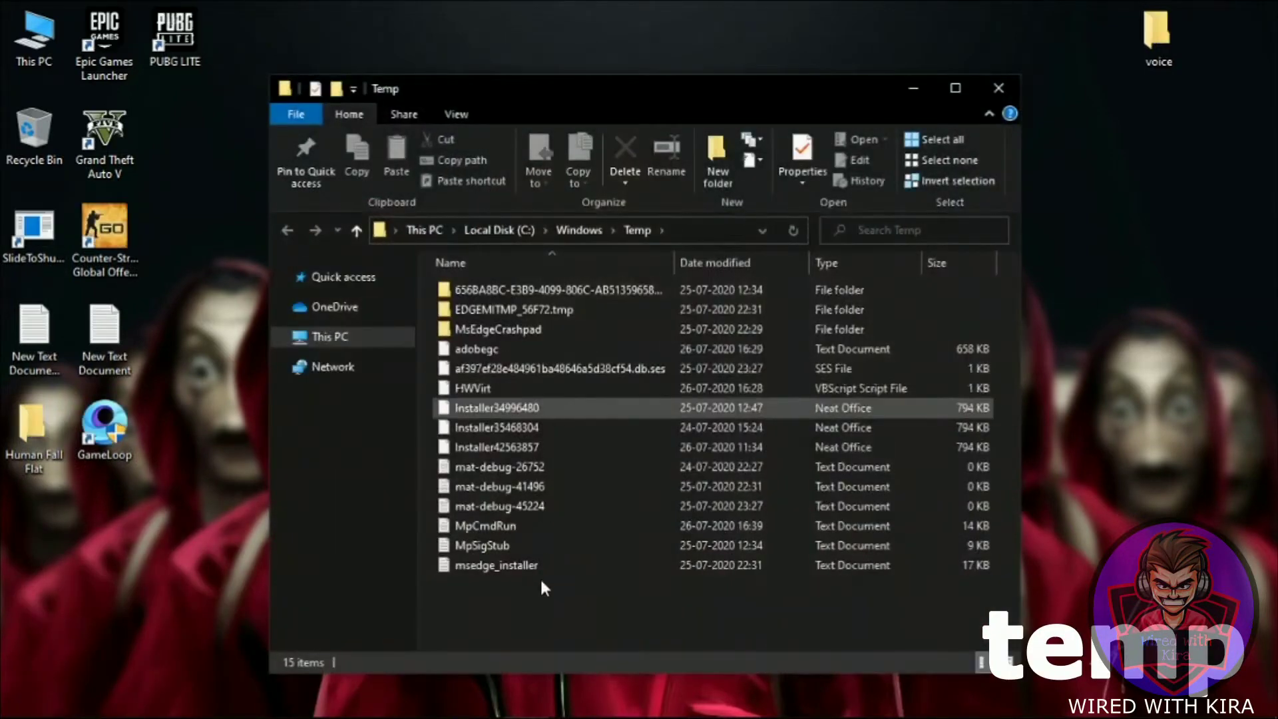
- Permanently delete all Temp items, skipping the in-use adobegc file, then close the folder
{"action": "key", "text": "ctrl+a"}
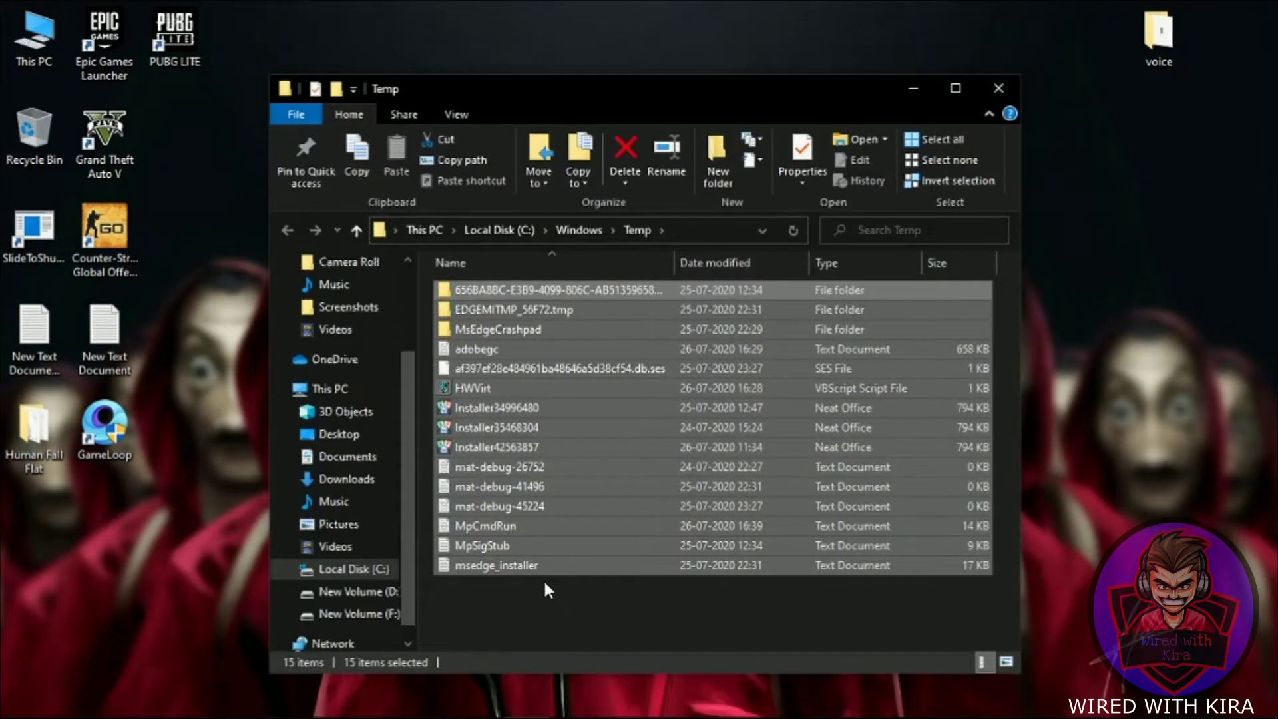
{"action": "key", "text": "shift+Delete"}
{"action": "left_click", "coordinate": [707, 386]}
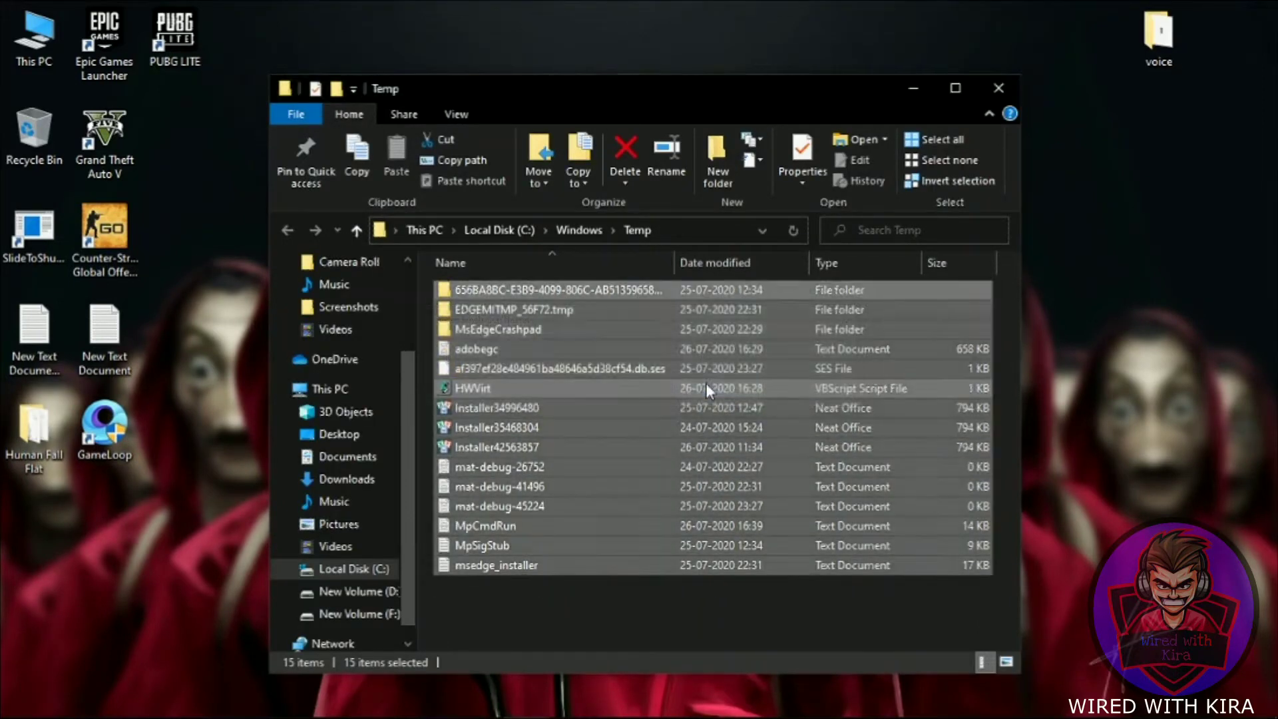
{"action": "left_click", "coordinate": [313, 277]}
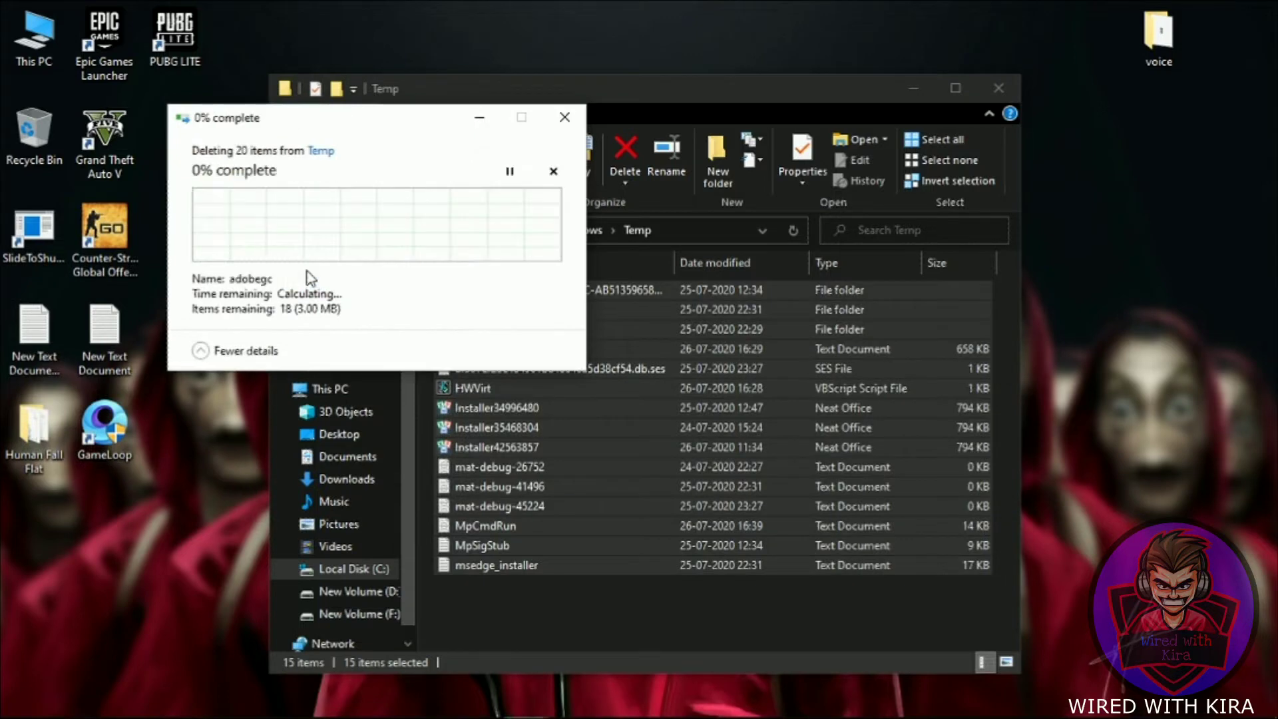
{"action": "left_click", "coordinate": [405, 321]}
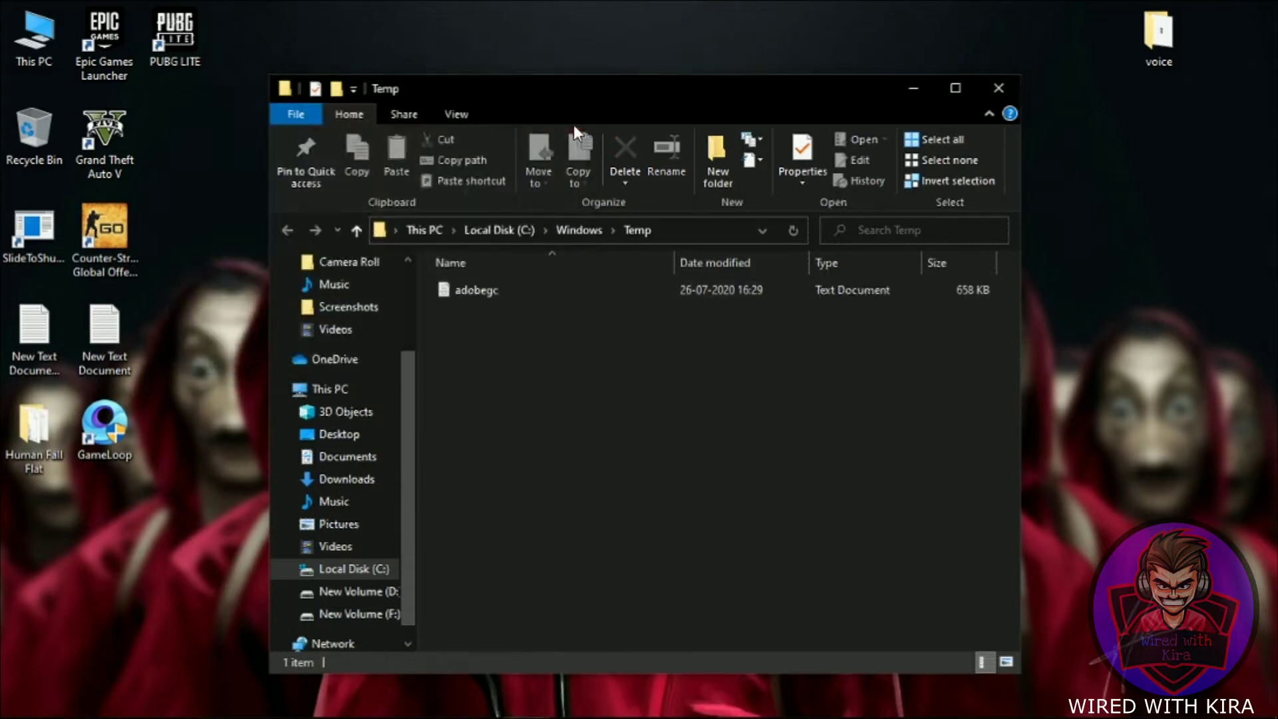
{"action": "left_click", "coordinate": [999, 88]}
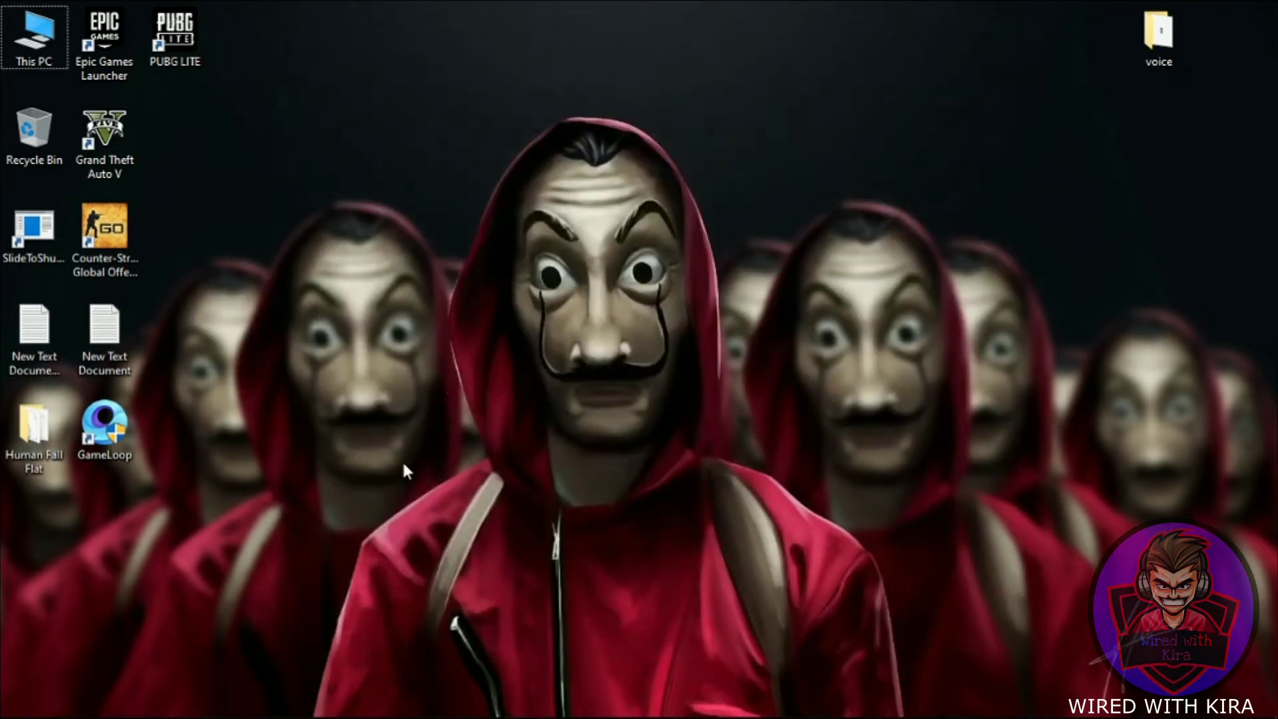
- Open %temp% and permanently delete its 37 items, skipping the Skype-locked file
{"action": "key", "text": "super+r"}
{"action": "type", "text": "&"}
{"action": "key", "text": "BackSpace"}
{"action": "type", "text": "%"}
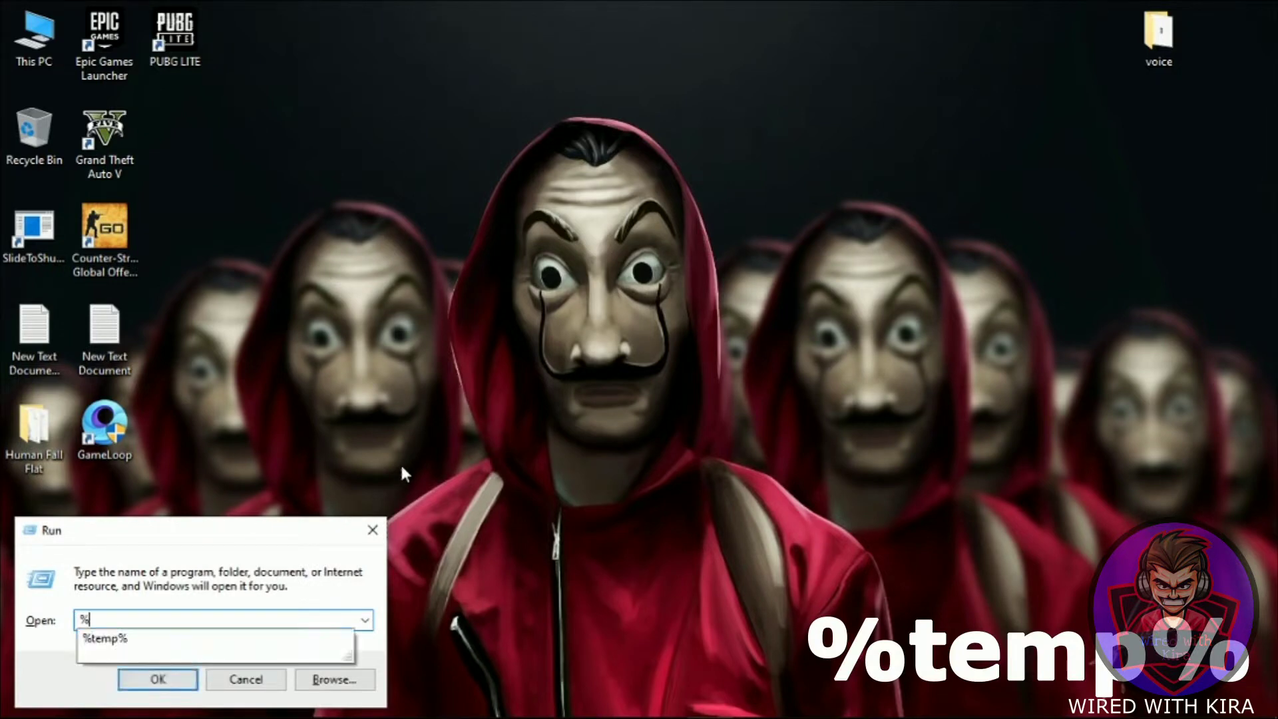
{"action": "type", "text": "temp%"}
{"action": "key", "text": "Return"}
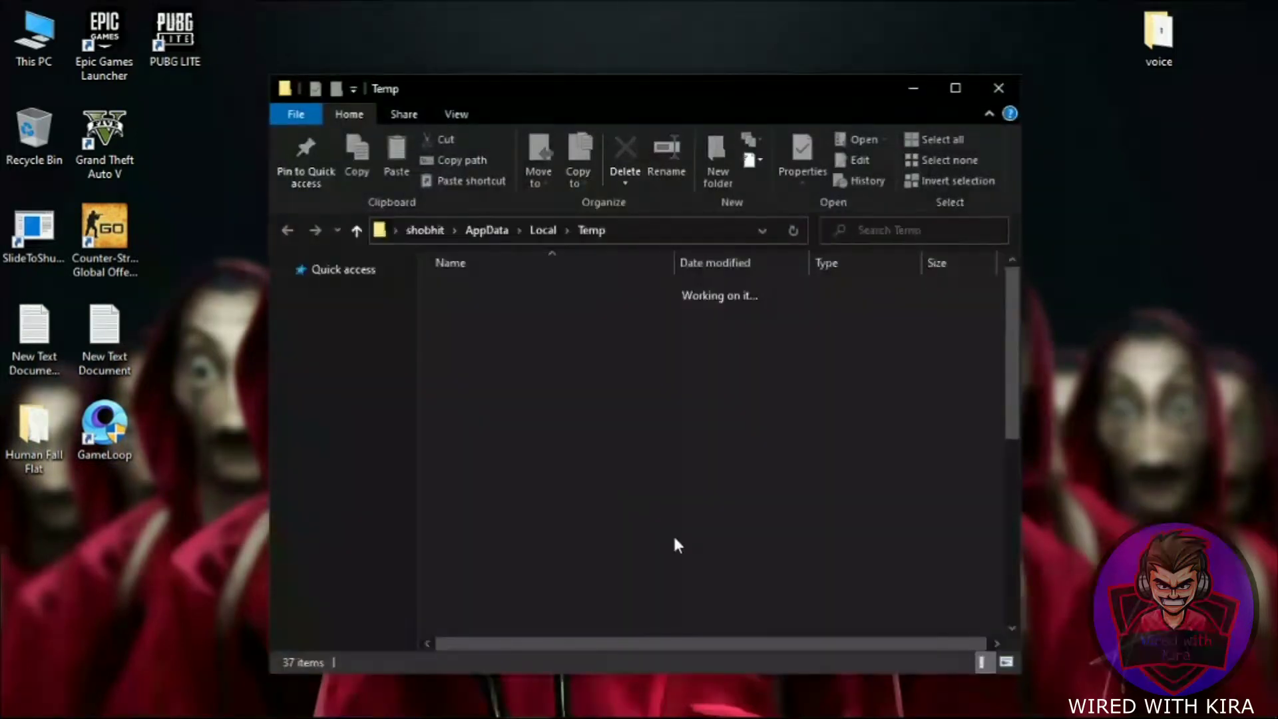
{"action": "key", "text": "ctrl+a"}
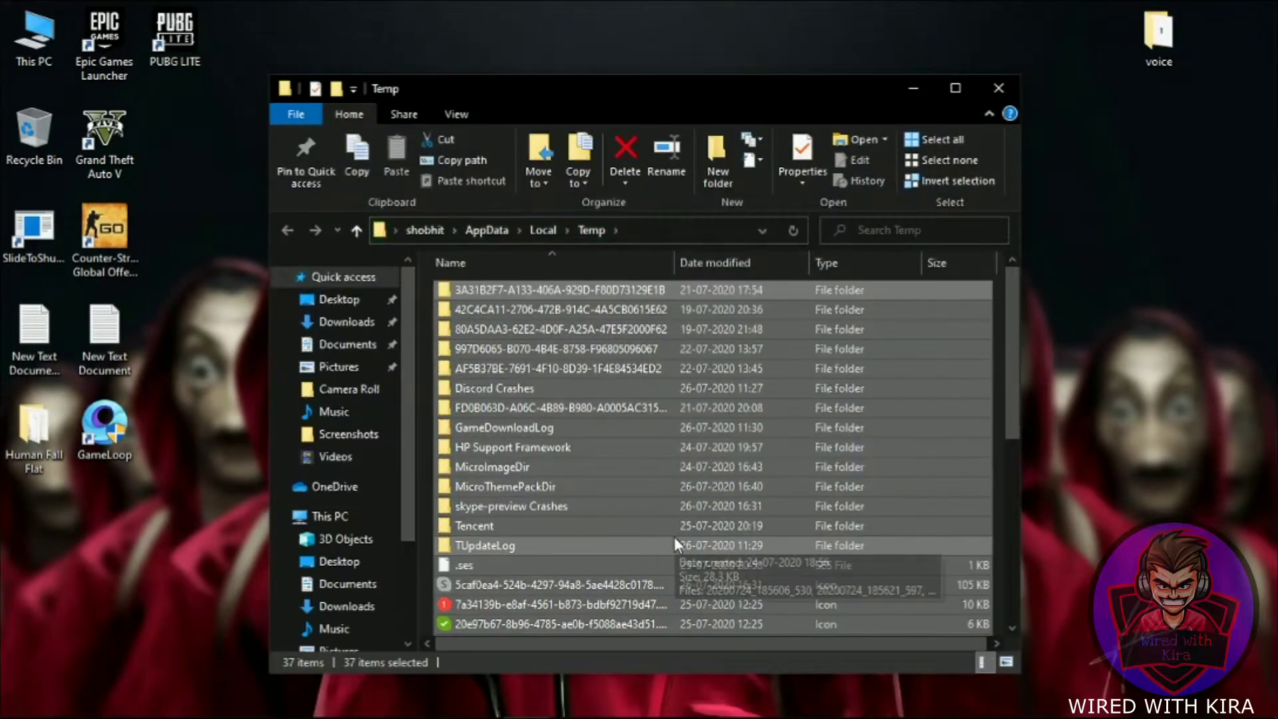
{"action": "key", "text": "shift+Delete"}
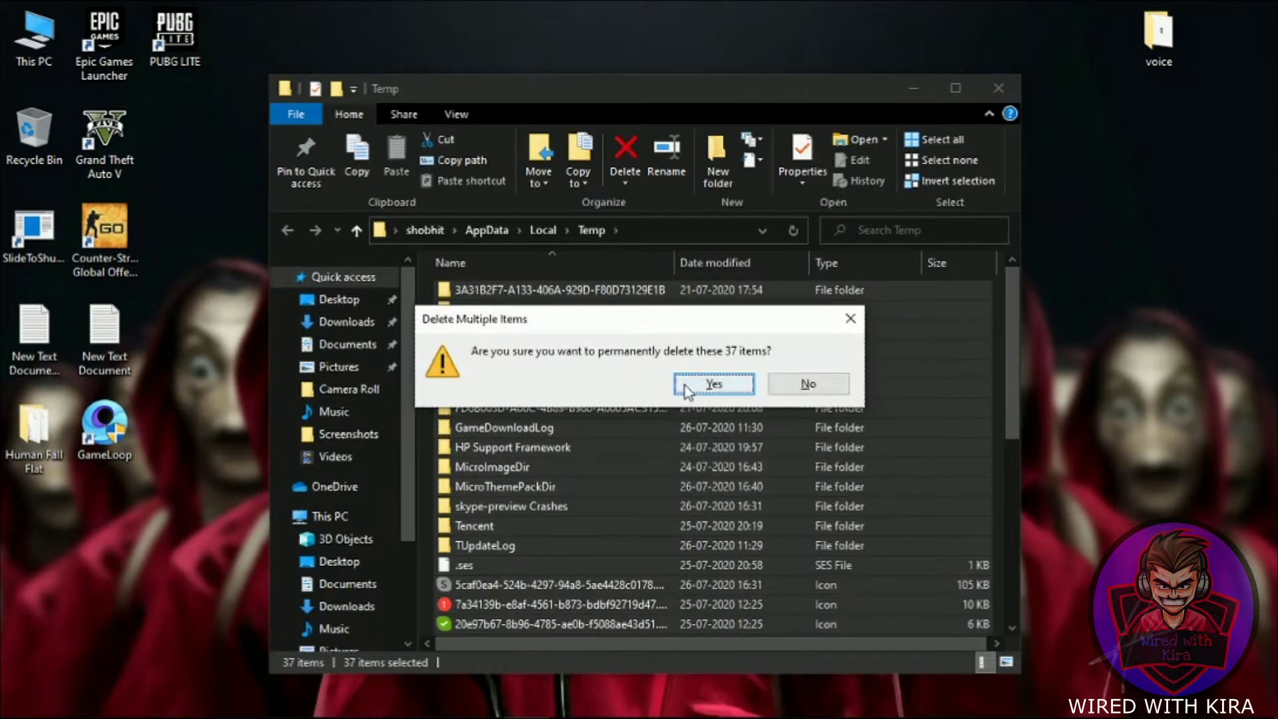
{"action": "left_click", "coordinate": [685, 385]}
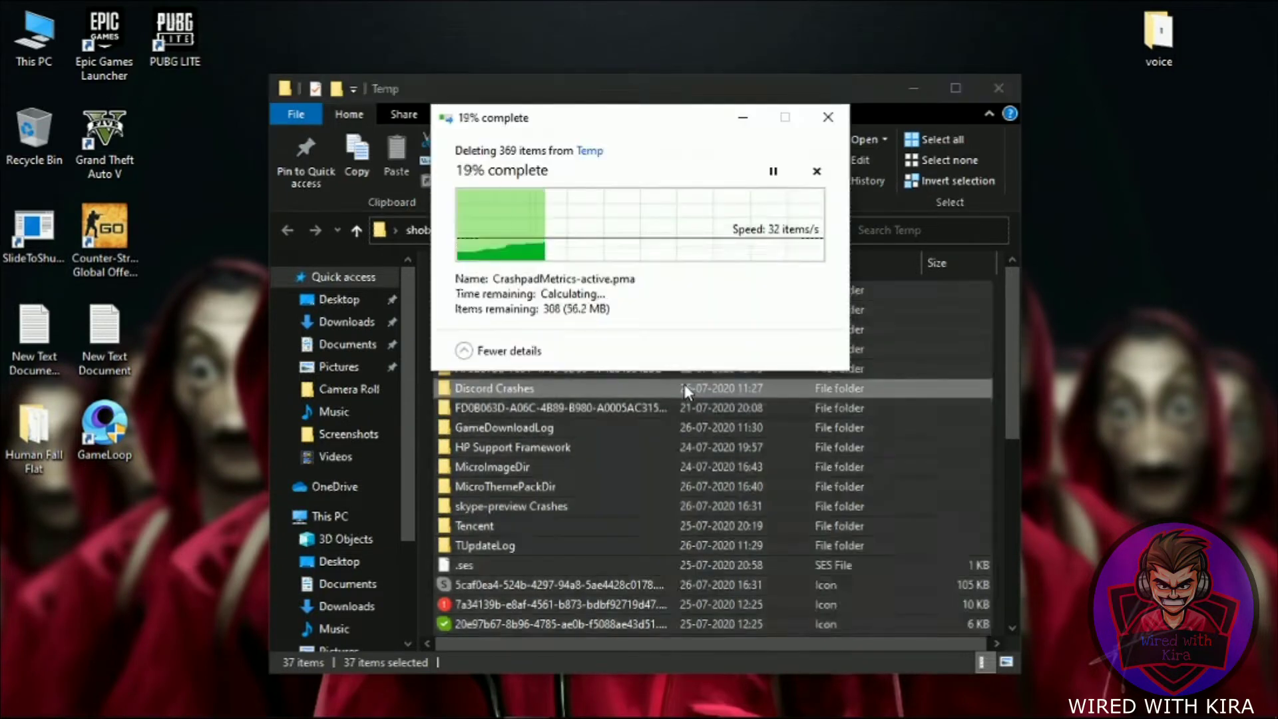
{"action": "left_click", "coordinate": [651, 307]}
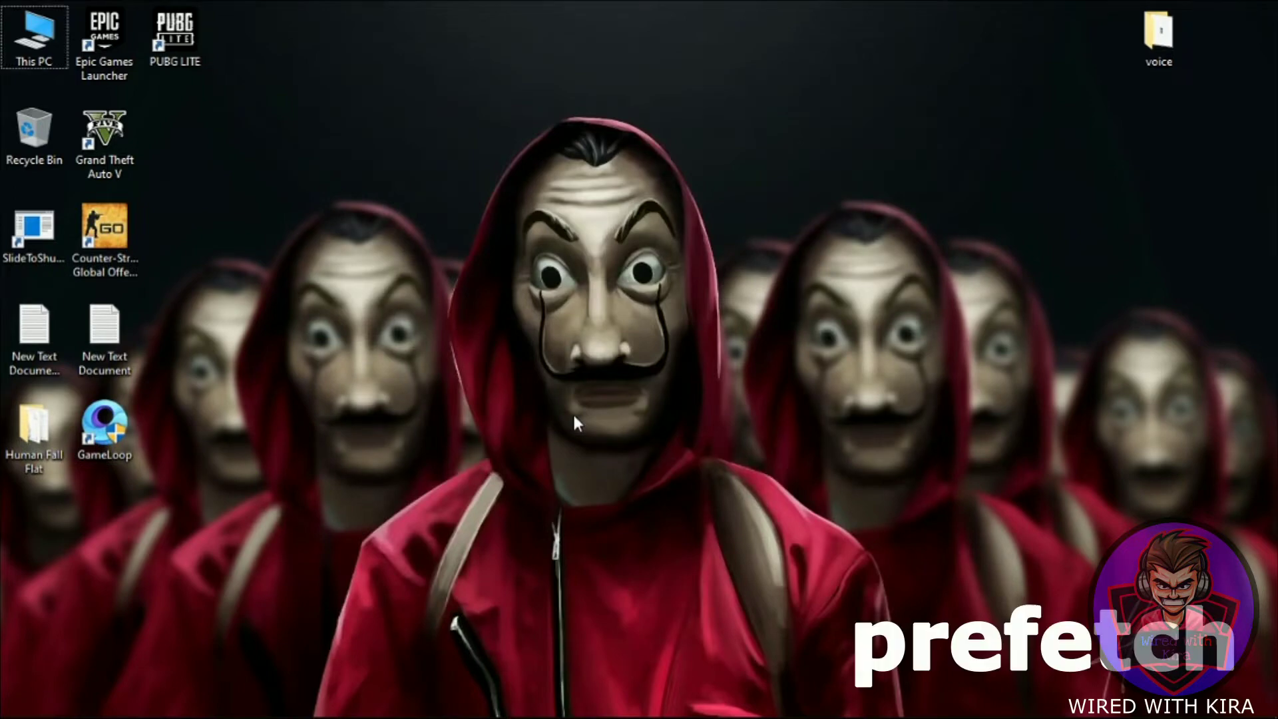
- Open the Prefetch folder through Run and grant access to it
{"action": "key", "text": "super+r"}
{"action": "type", "text": "pr"}
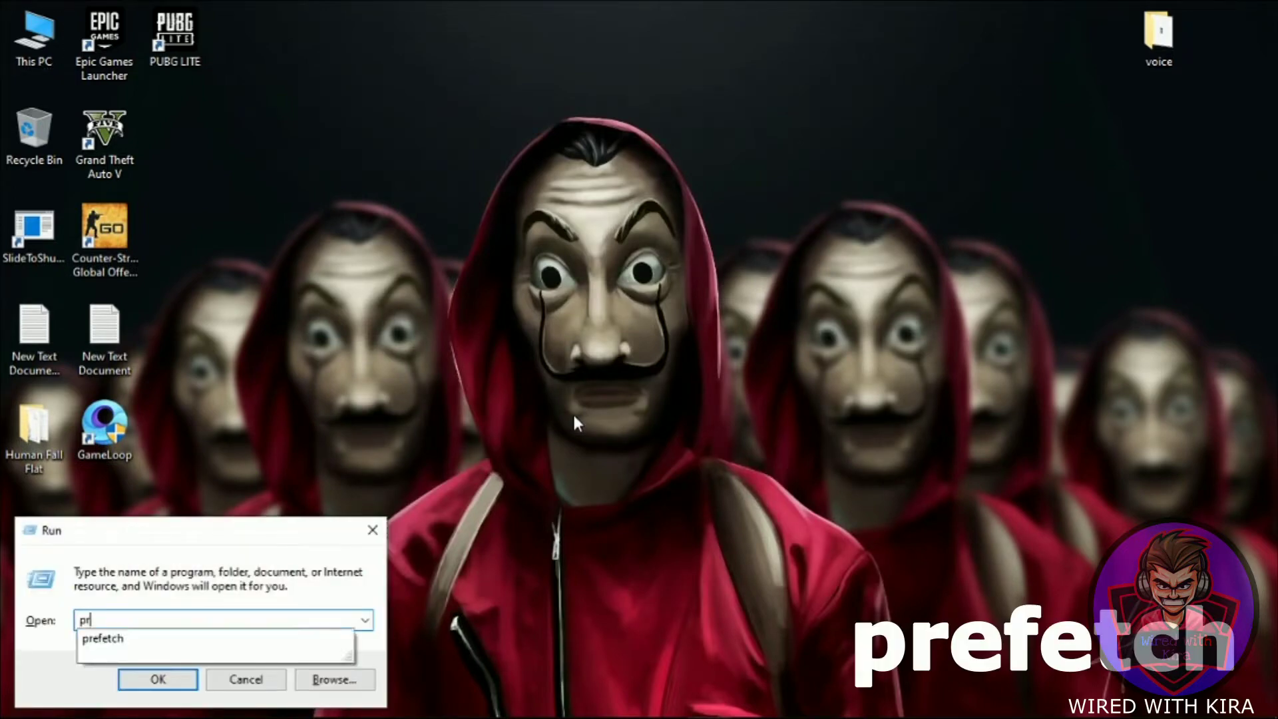
{"action": "type", "text": "efetch"}
{"action": "key", "text": "Return"}
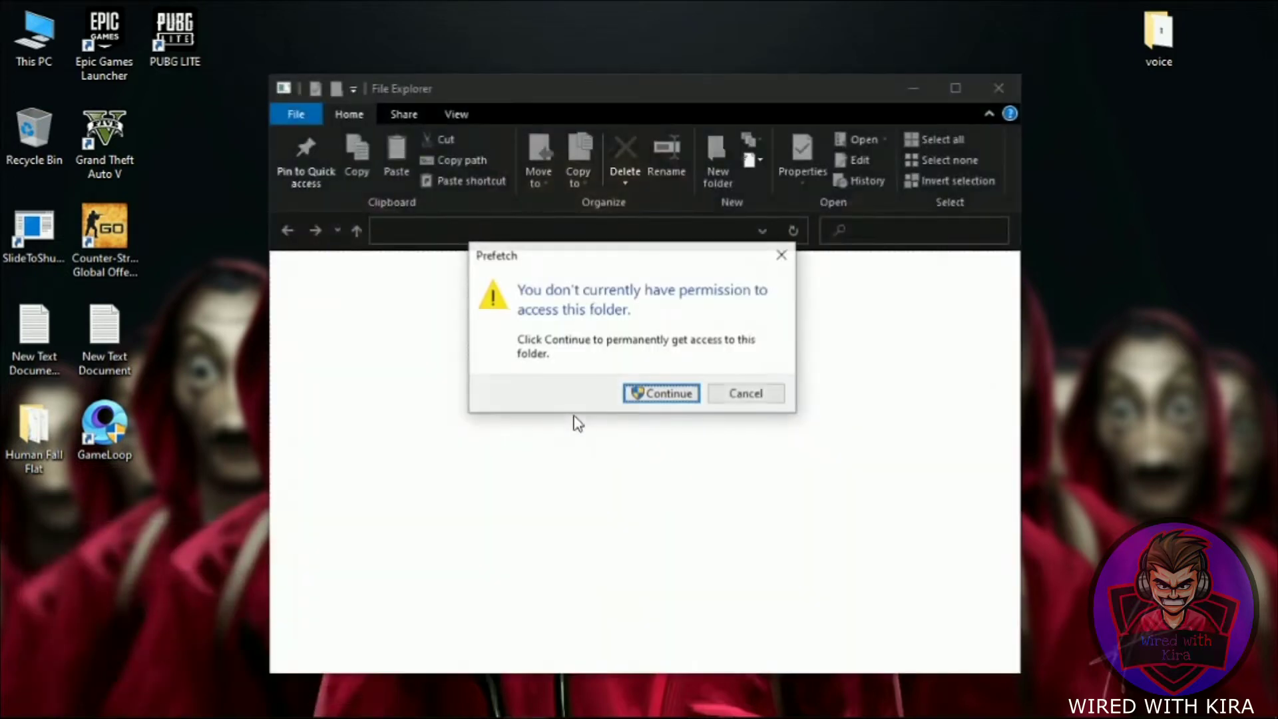
{"action": "left_click", "coordinate": [661, 391]}
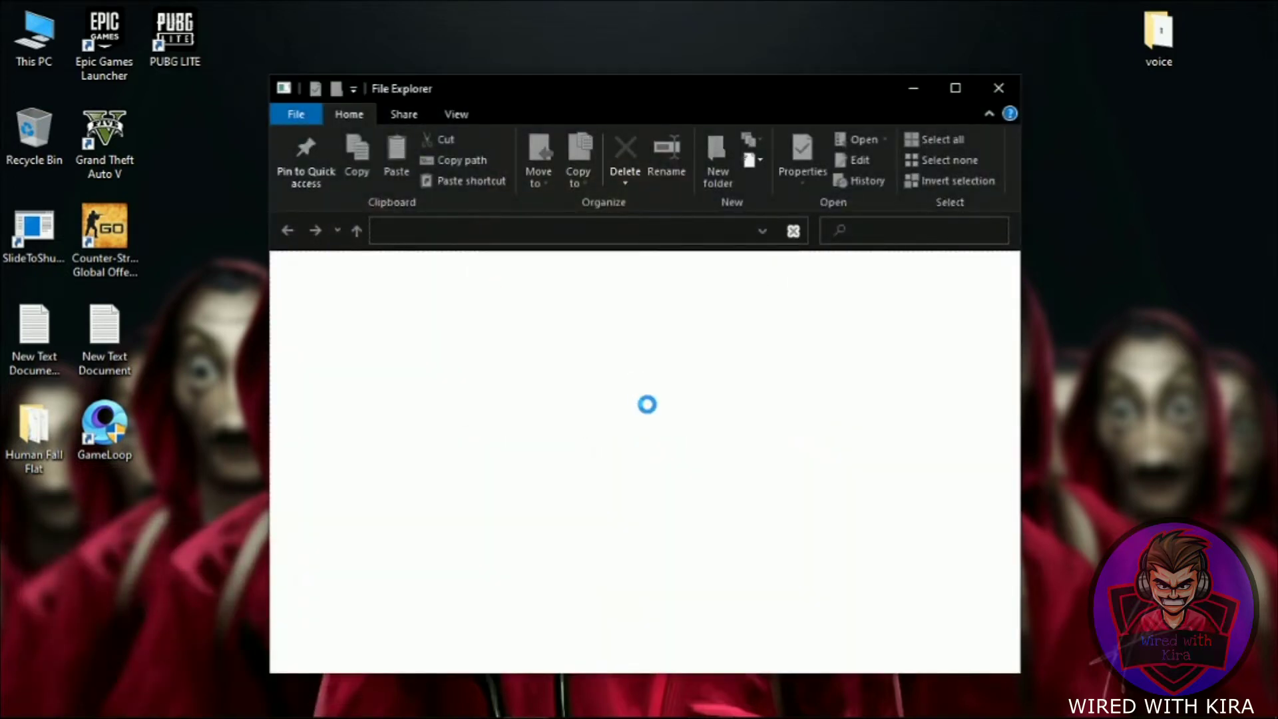
- Permanently delete all 234 Prefetch items, skipping in-use files, then close the folder
{"action": "key", "text": "ctrl+a"}
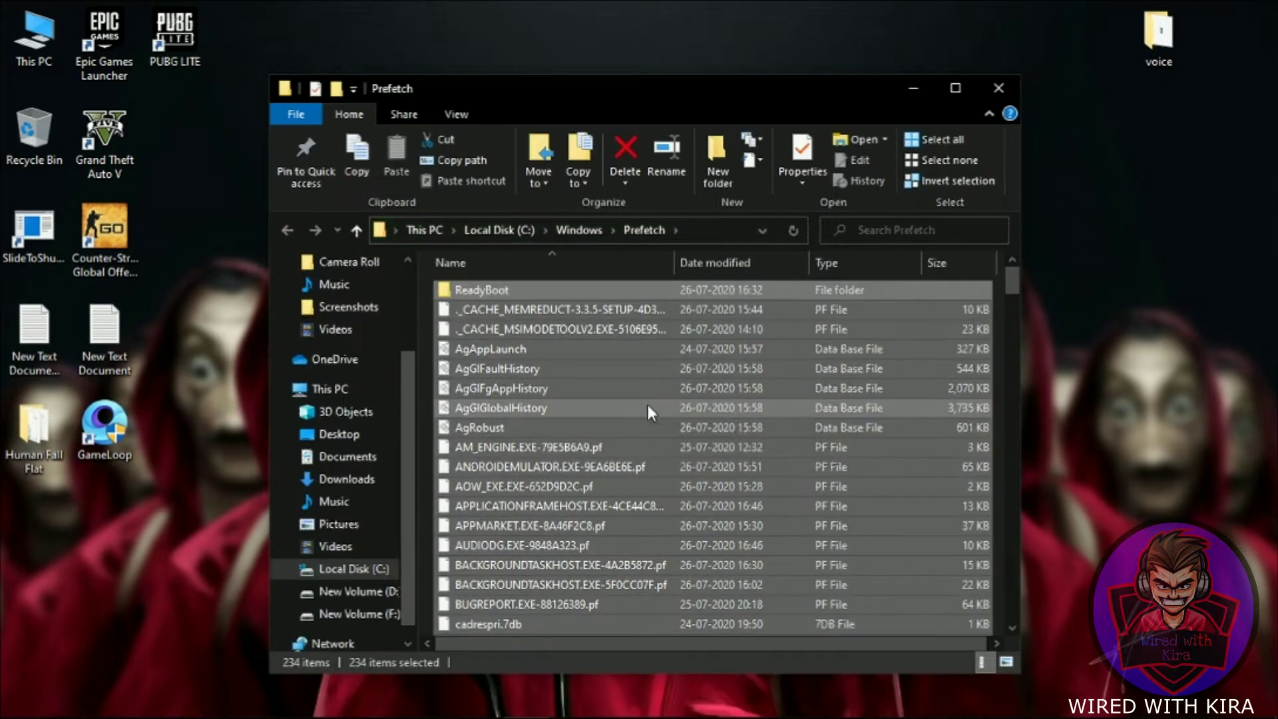
{"action": "key", "text": "shift+Delete"}
{"action": "left_click", "coordinate": [696, 382]}
{"action": "left_click", "coordinate": [545, 278]}
{"action": "left_click", "coordinate": [684, 305]}
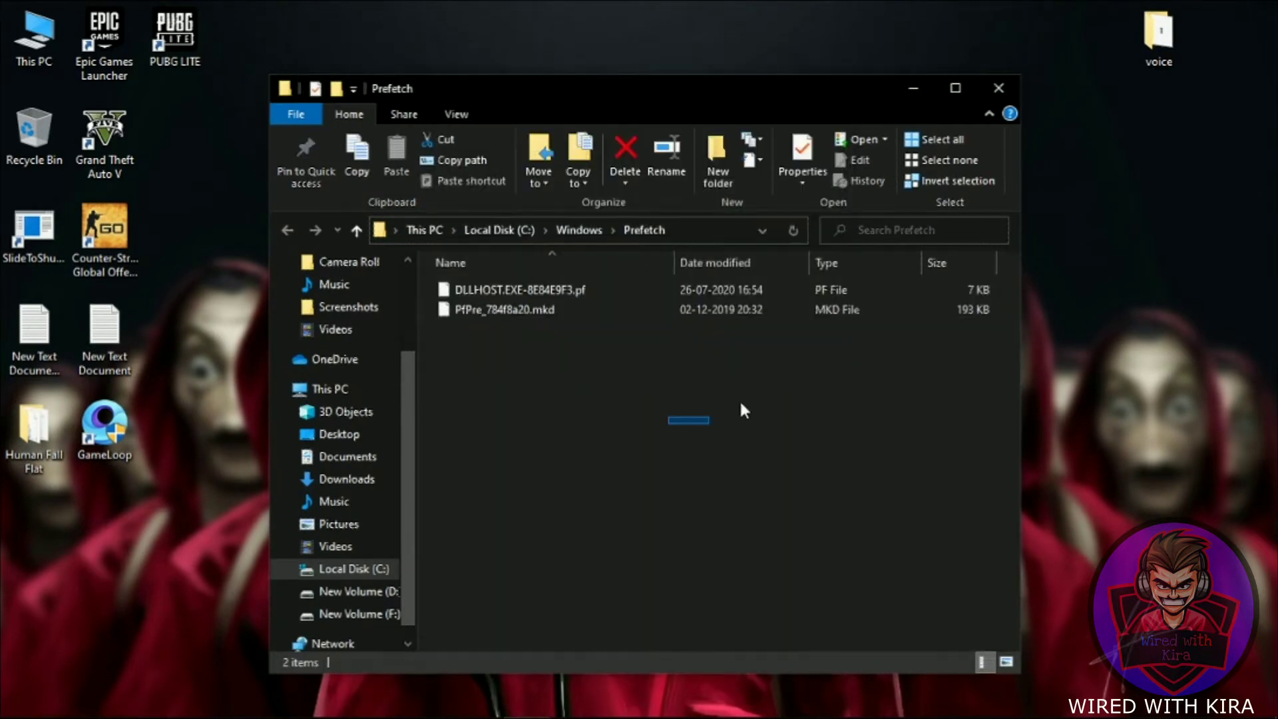
{"action": "key", "text": "alt+F4"}
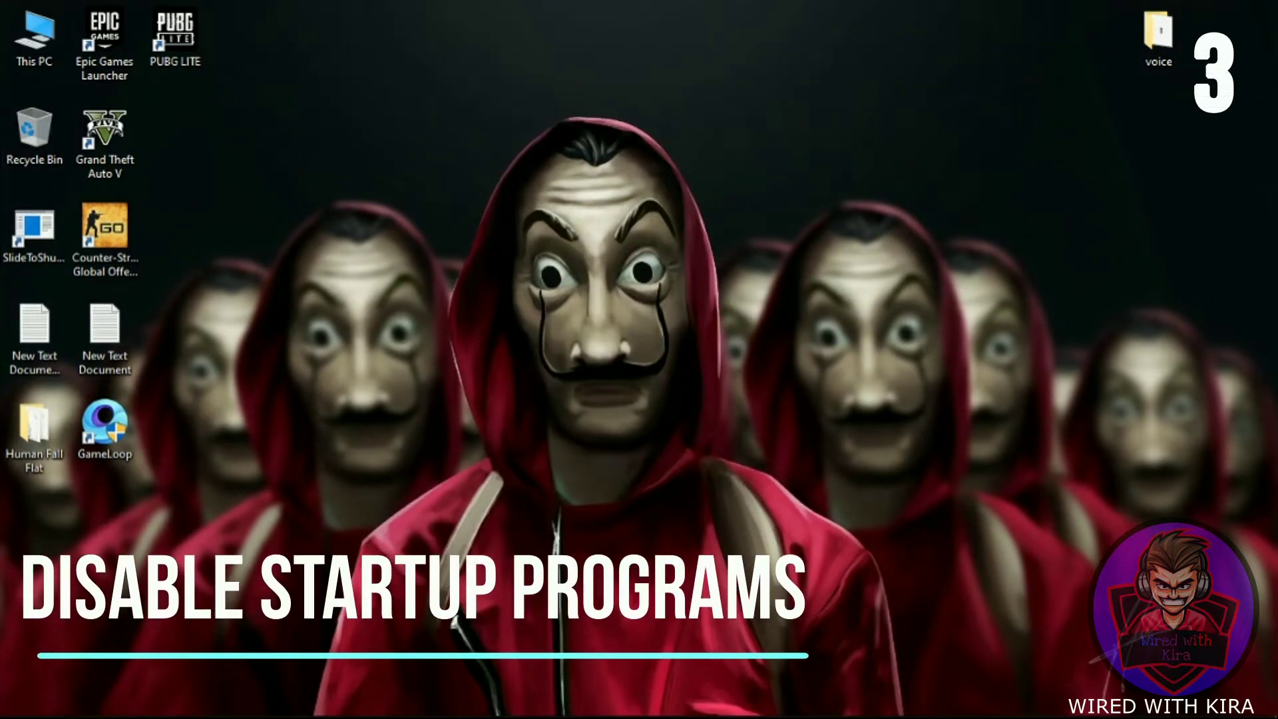
- In Task Manager's Startup tab, disable µTorrent, Adobe GC Invoker Utility, Discord and EarTrumpet
{"action": "right_click", "coordinate": [828, 711]}
{"action": "left_click", "coordinate": [909, 614]}
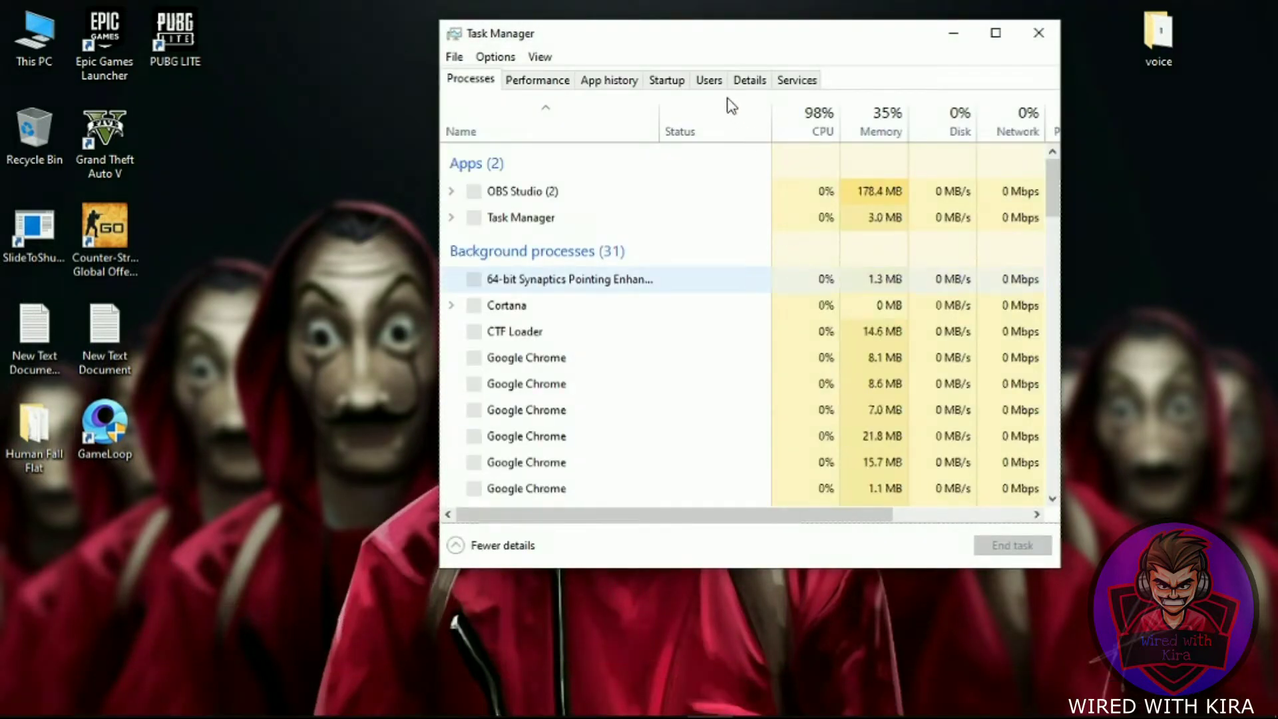
{"action": "left_click", "coordinate": [679, 86]}
{"action": "right_click", "coordinate": [751, 190]}
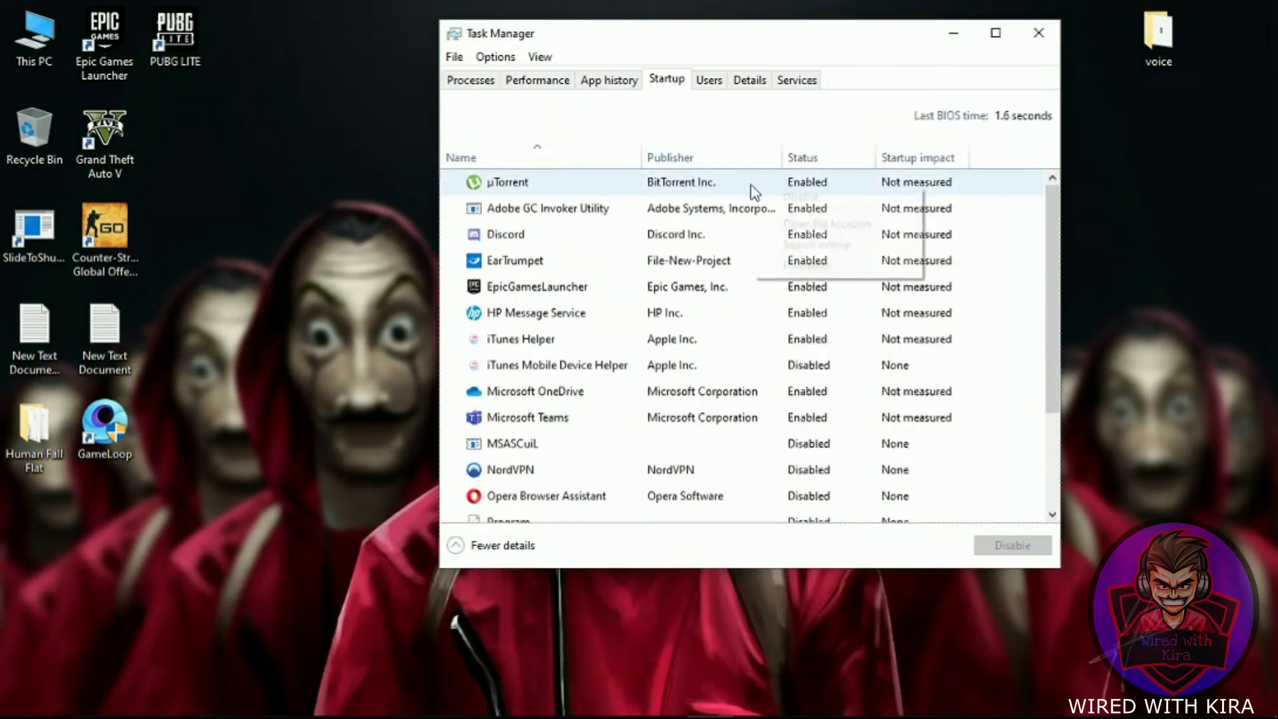
{"action": "right_click", "coordinate": [774, 213]}
{"action": "left_click", "coordinate": [799, 226]}
{"action": "right_click", "coordinate": [814, 241]}
{"action": "left_click", "coordinate": [846, 251]}
{"action": "right_click", "coordinate": [808, 266]}
{"action": "left_click", "coordinate": [819, 275]}
- Disable EpicGamesLauncher, HP Message Service and iTunes Helper at startup
{"action": "right_click", "coordinate": [809, 285]}
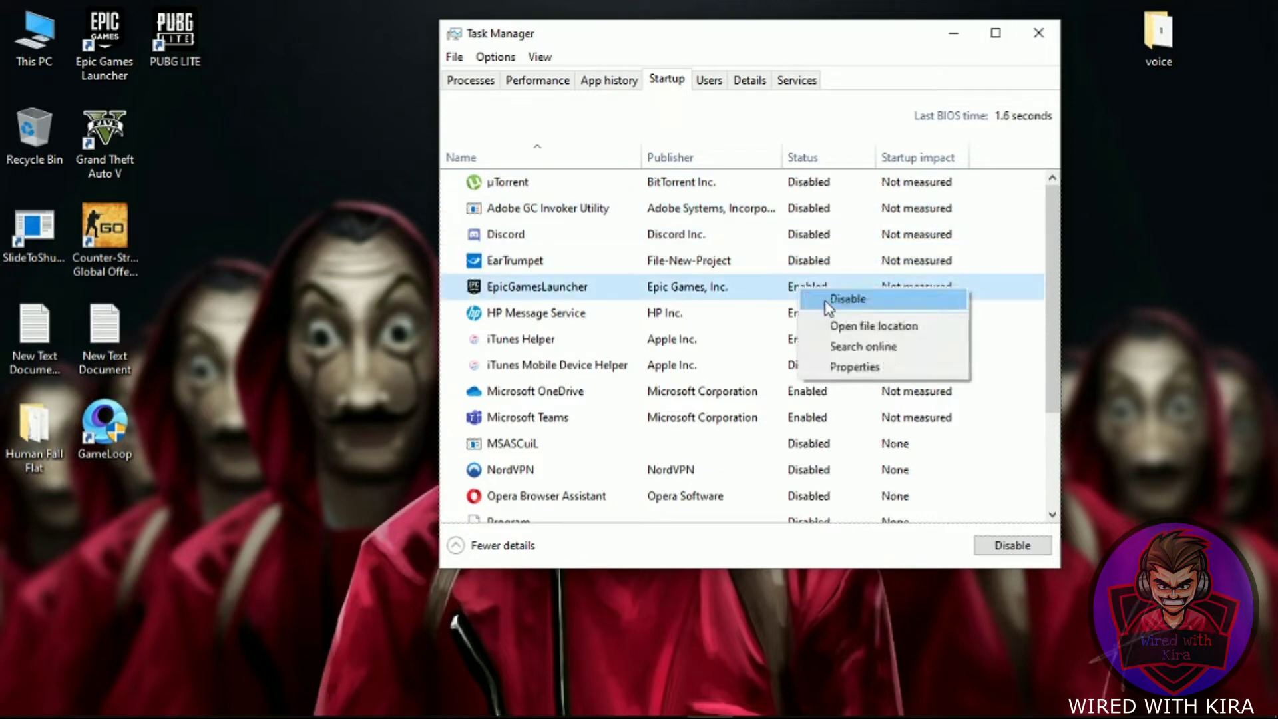
{"action": "left_click", "coordinate": [832, 294]}
{"action": "right_click", "coordinate": [808, 315]}
{"action": "left_click", "coordinate": [837, 324]}
{"action": "right_click", "coordinate": [818, 336]}
{"action": "left_click", "coordinate": [826, 345]}
- Disable iTunes Mobile Device Helper, Microsoft OneDrive and Microsoft Teams, then close Task Manager
{"action": "right_click", "coordinate": [819, 370]}
{"action": "left_click", "coordinate": [852, 380]}
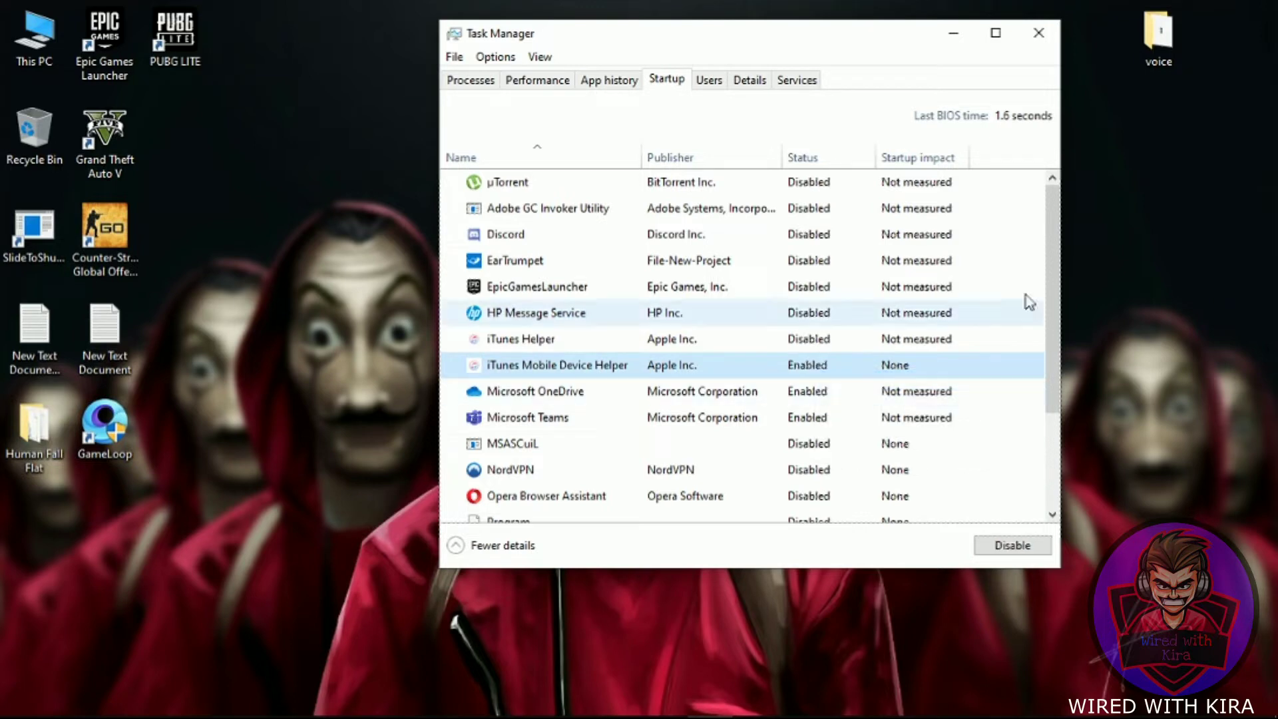
{"action": "scroll", "coordinate": [1057, 221], "scroll_direction": "down", "scroll_amount": 1}
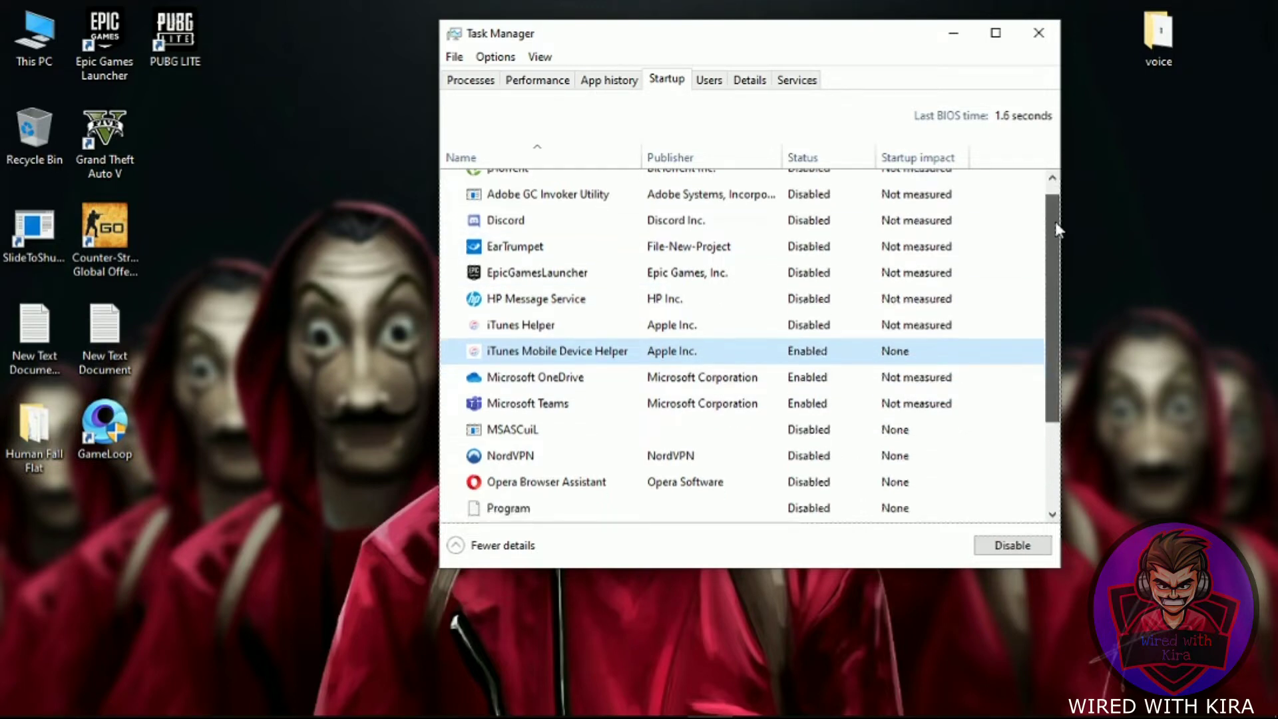
{"action": "right_click", "coordinate": [864, 352]}
{"action": "left_click", "coordinate": [880, 358]}
{"action": "right_click", "coordinate": [848, 383]}
{"action": "left_click", "coordinate": [873, 389]}
{"action": "right_click", "coordinate": [845, 408]}
{"action": "left_click", "coordinate": [869, 416]}
{"action": "left_click_drag", "start_coordinate": [1053, 253], "coordinate": [1059, 211]}
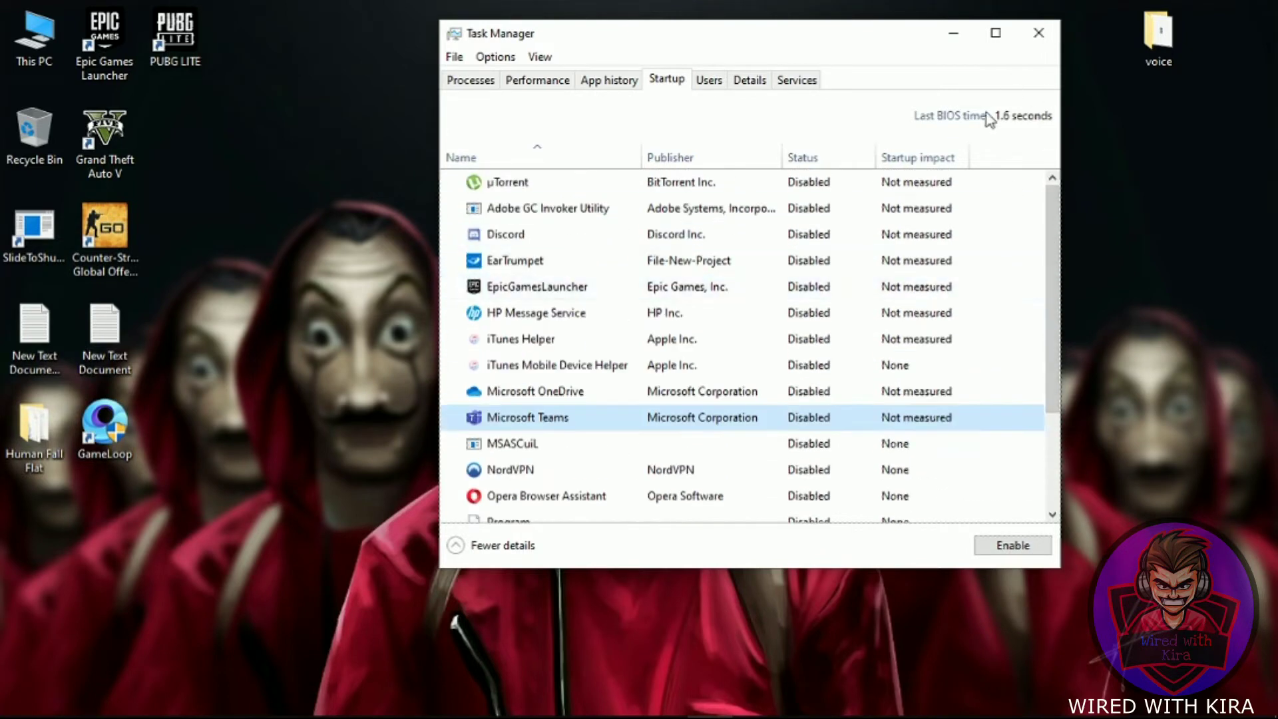
{"action": "left_click", "coordinate": [1052, 24]}
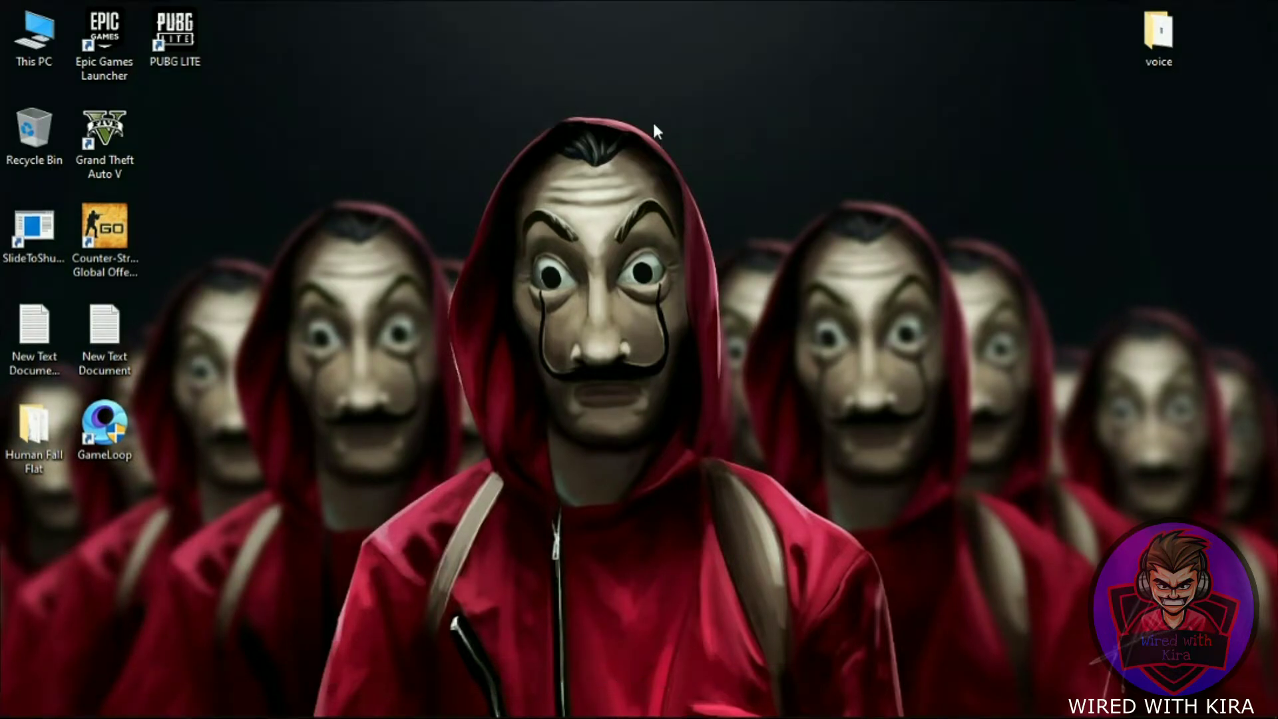
- Open Performance Settings from This PC's advanced system settings
{"action": "right_click", "coordinate": [31, 15]}
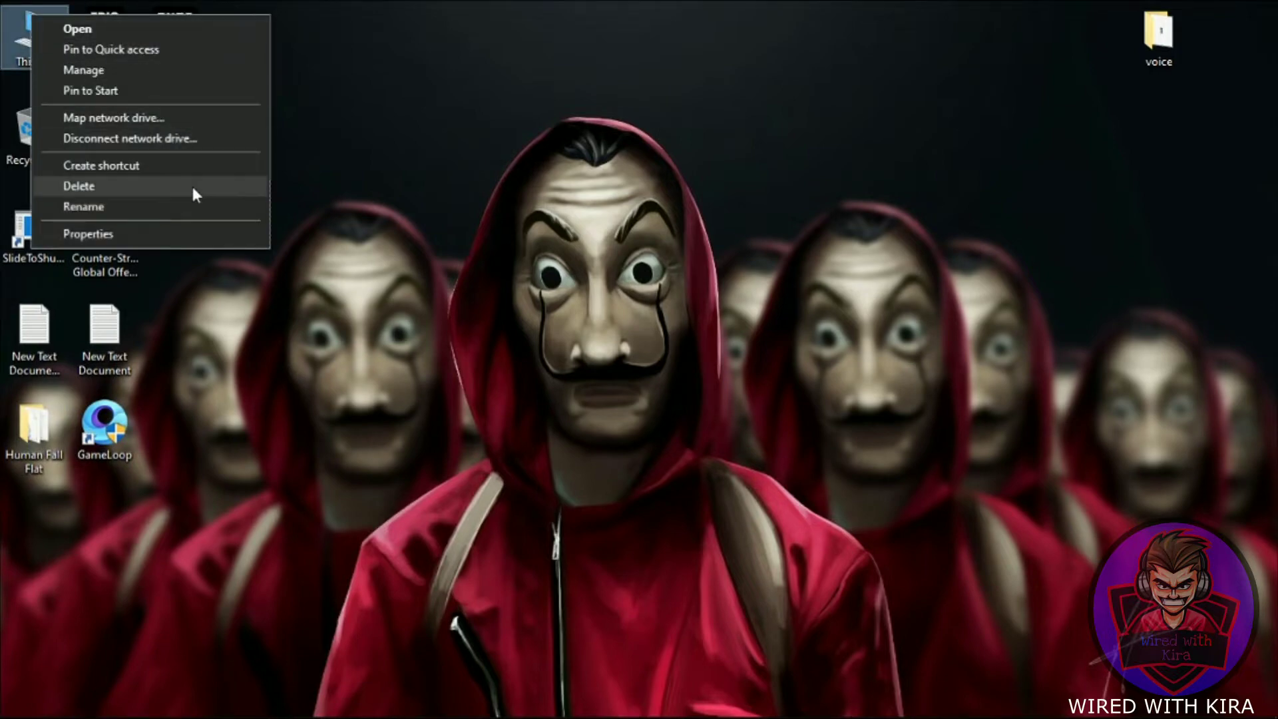
{"action": "left_click", "coordinate": [205, 233]}
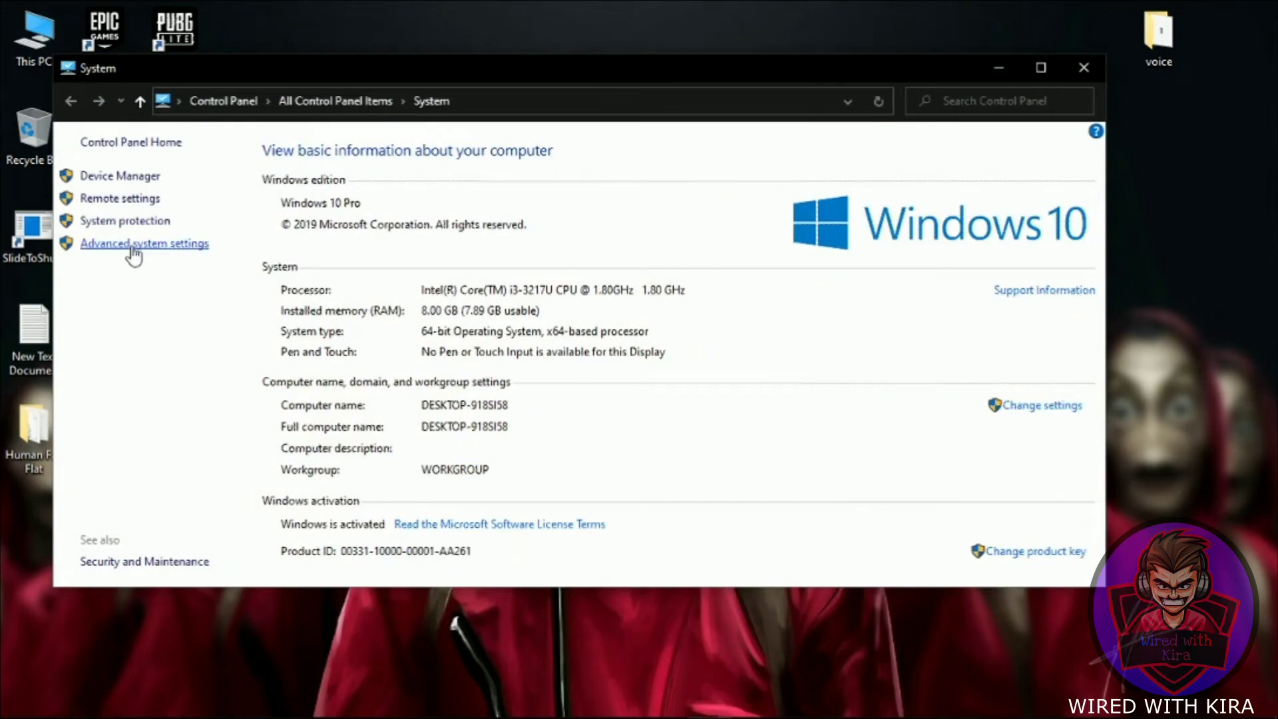
{"action": "left_click", "coordinate": [132, 245]}
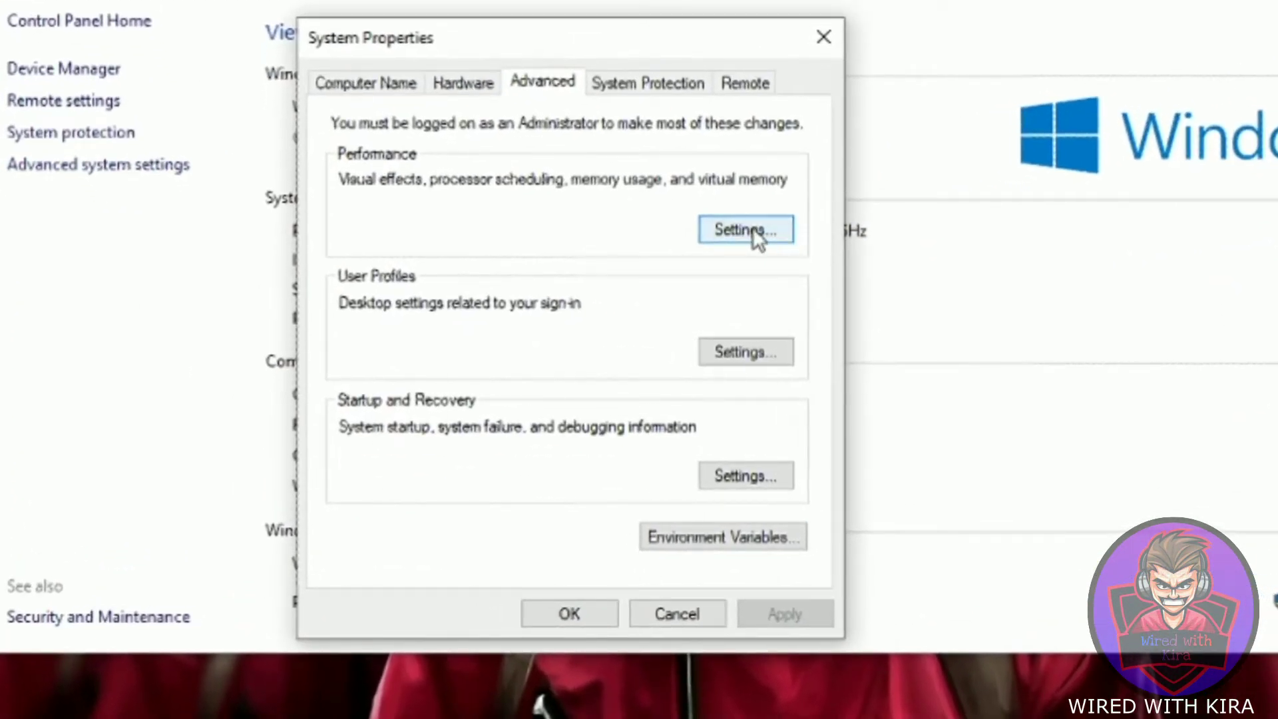
{"action": "left_click", "coordinate": [755, 233]}
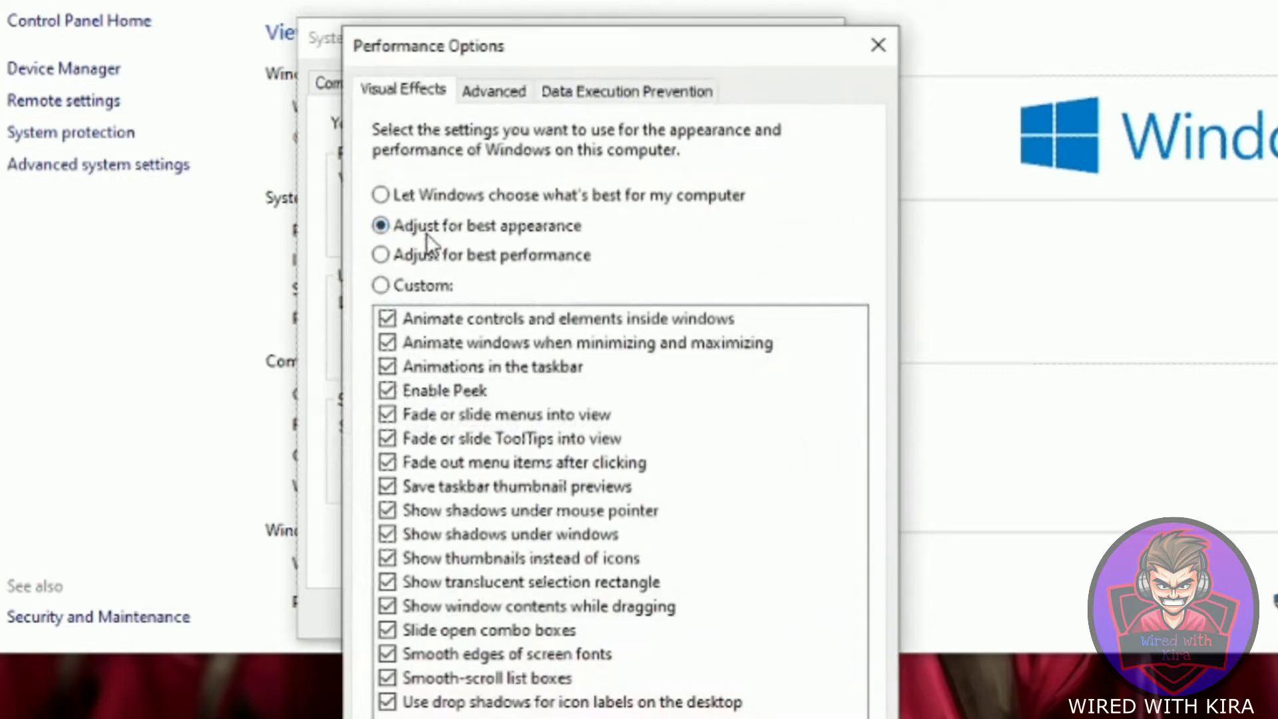
- Adjust for best performance but keep smooth screen fonts and thumbnails, apply, and close
{"action": "left_click", "coordinate": [431, 261]}
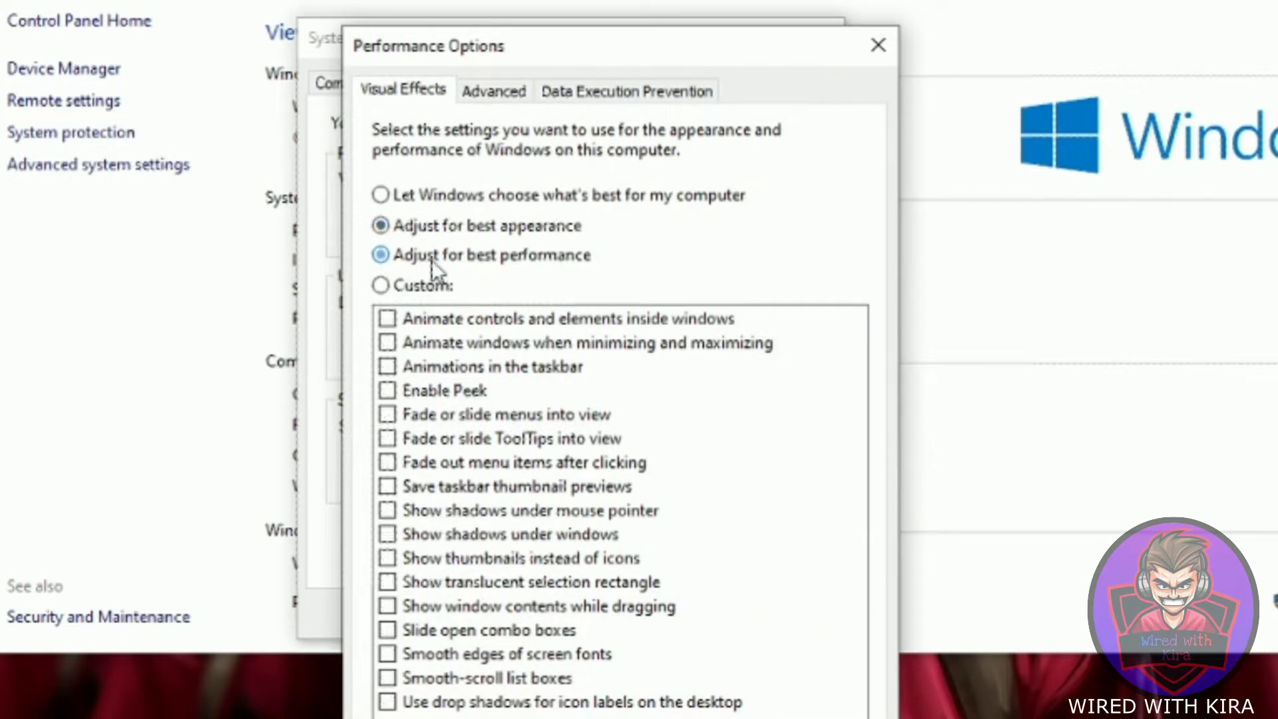
{"action": "left_click", "coordinate": [388, 654]}
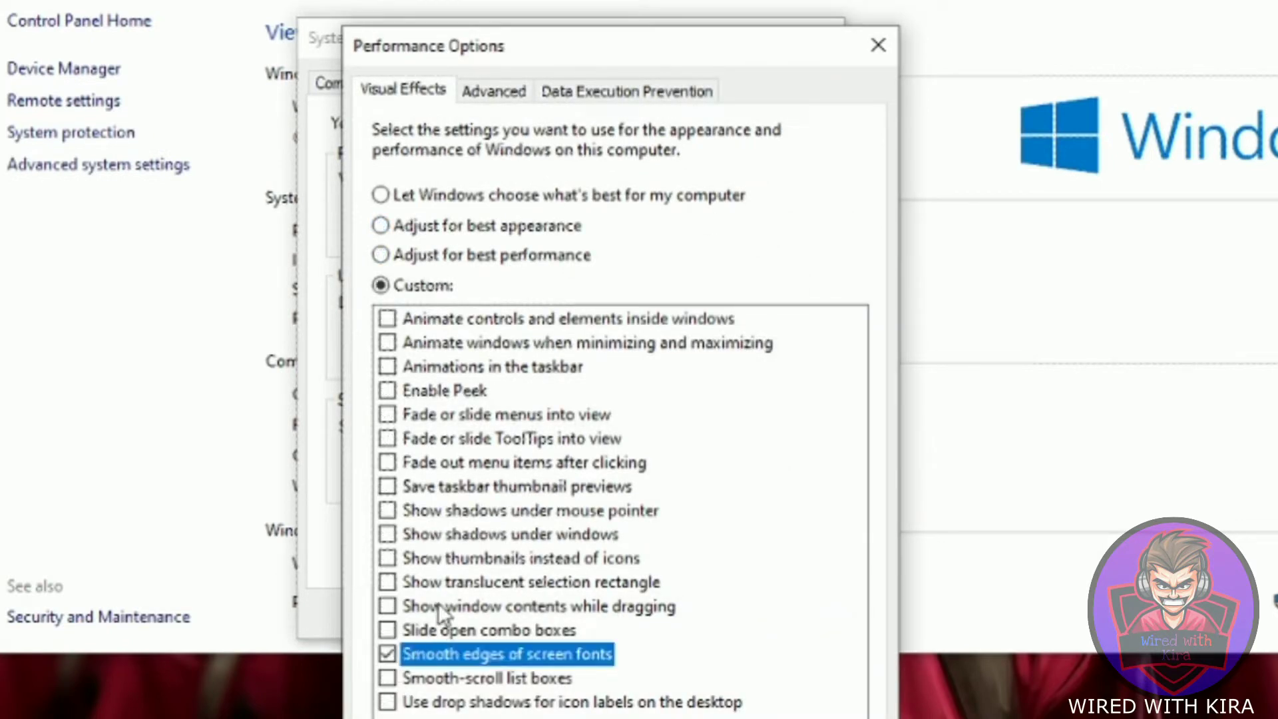
{"action": "left_click", "coordinate": [391, 560]}
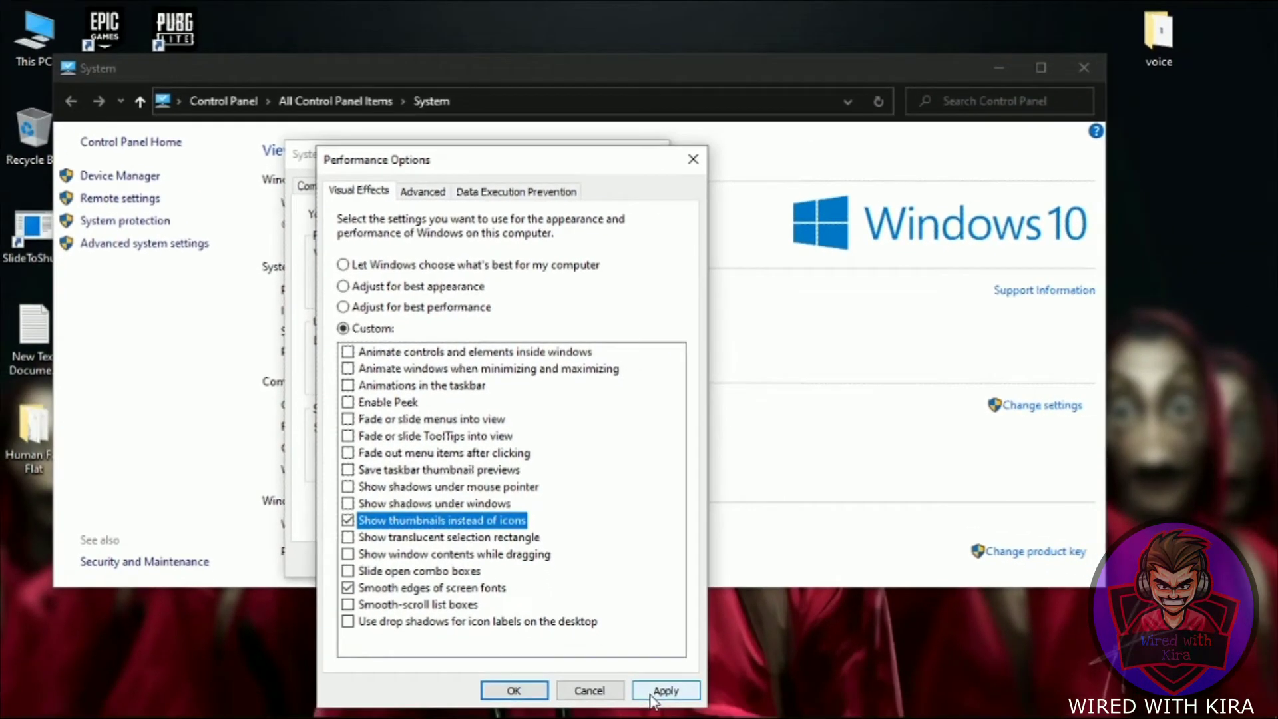
{"action": "left_click", "coordinate": [649, 691]}
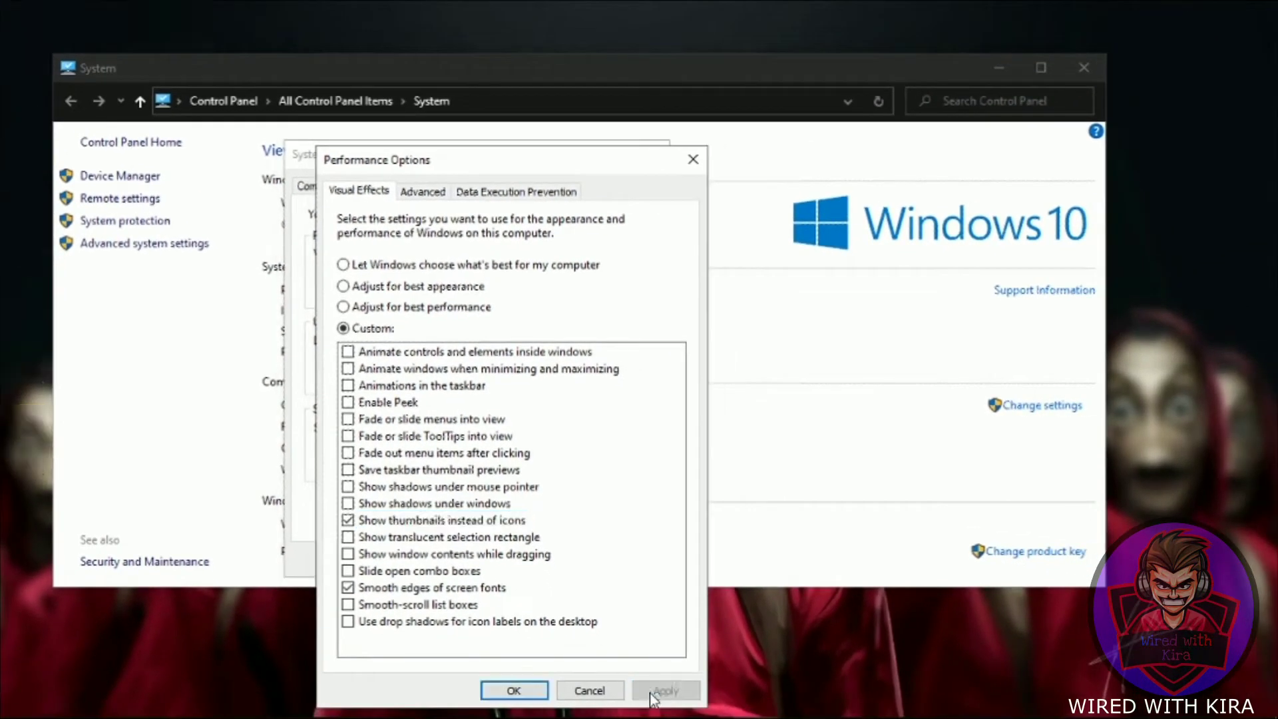
{"action": "left_click", "coordinate": [523, 695]}
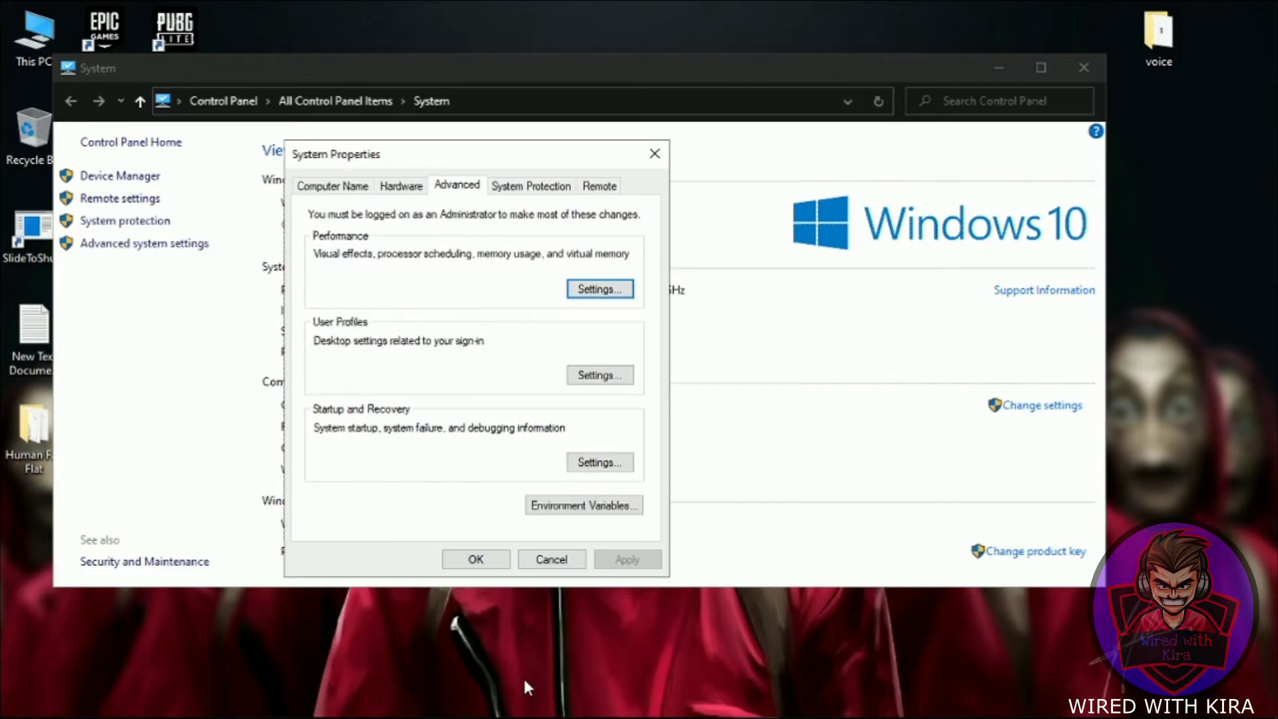
{"action": "left_click", "coordinate": [655, 154]}
{"action": "left_click", "coordinate": [1086, 67]}
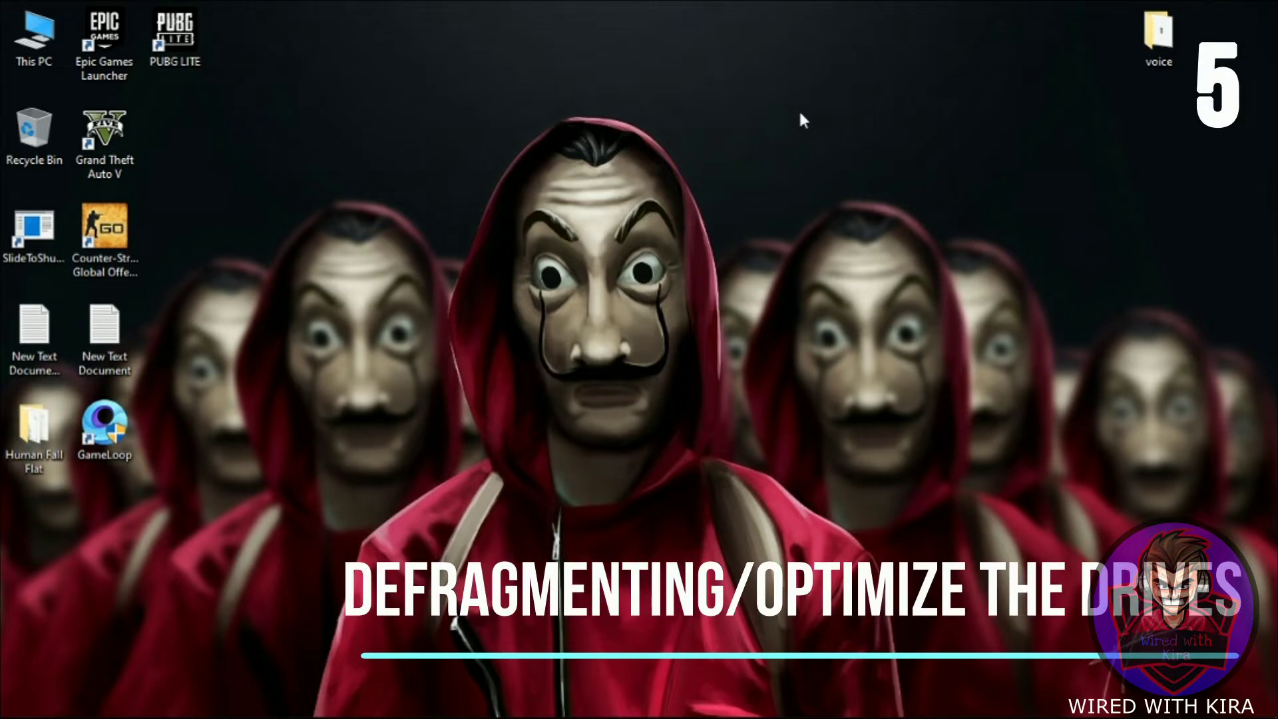
- Launch Defragment and Optimize Drives and optimize drive C:
{"action": "left_click", "coordinate": [73, 696]}
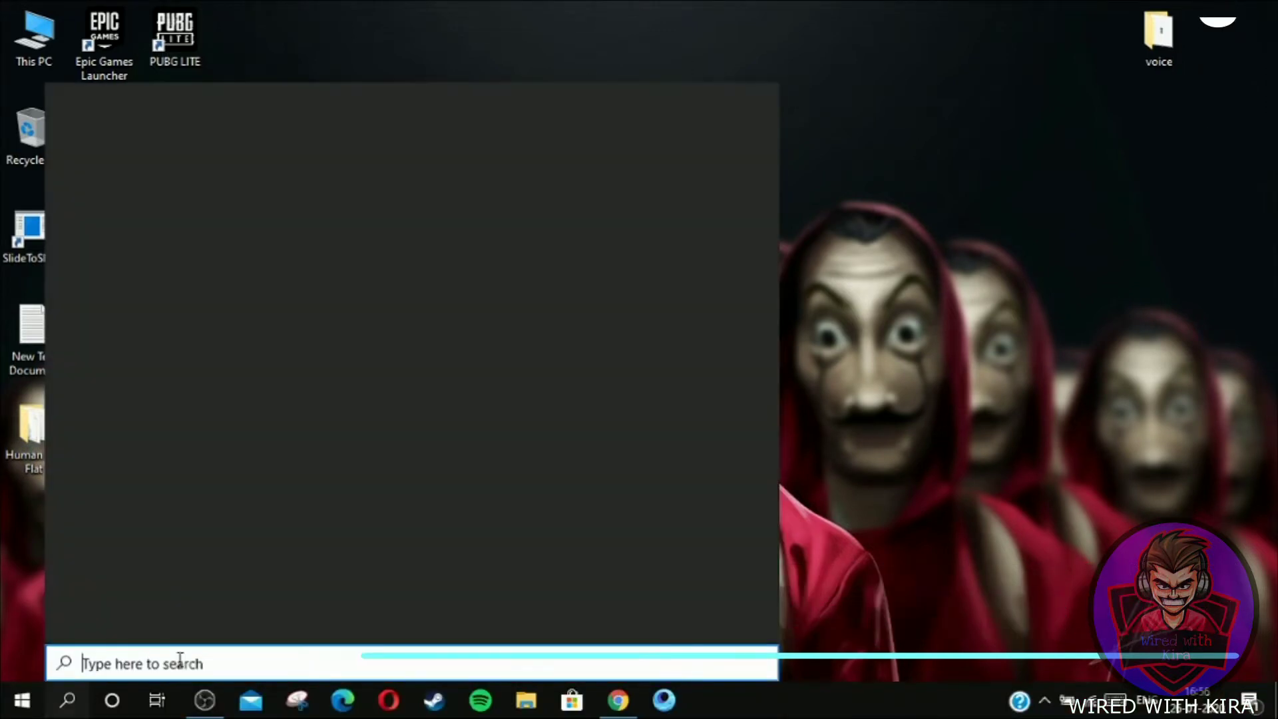
{"action": "type", "text": "de"}
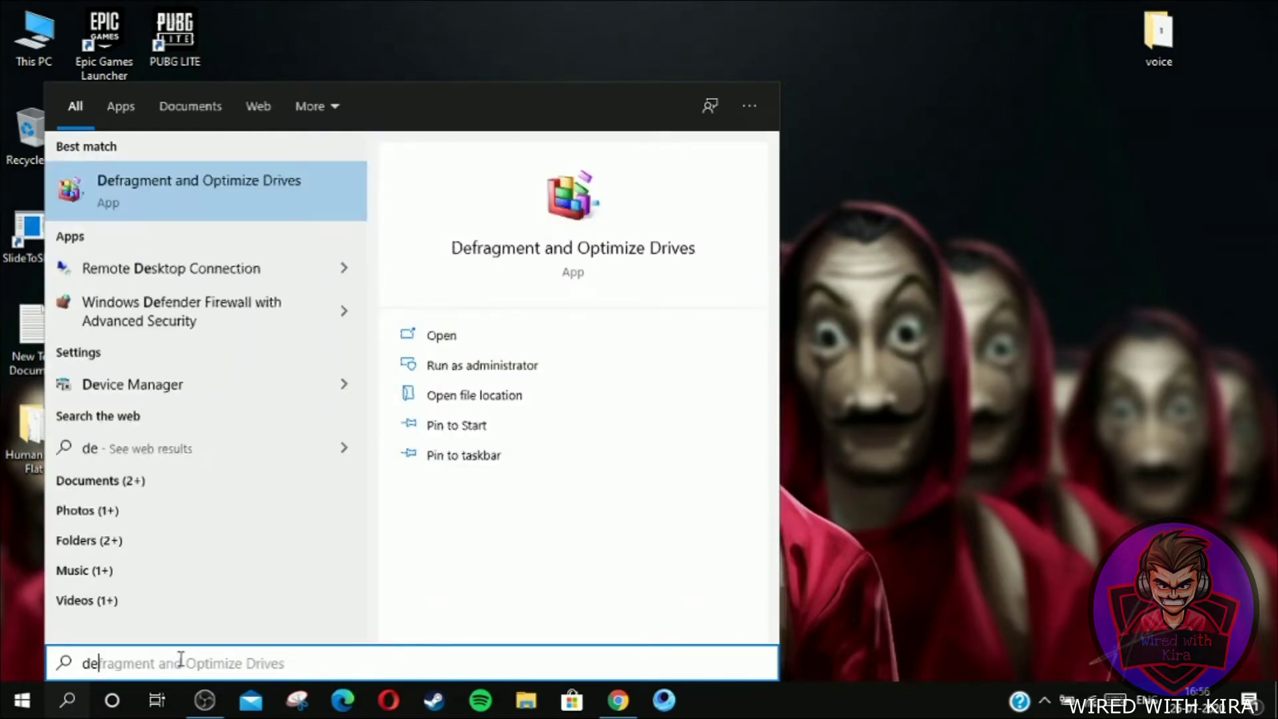
{"action": "left_click", "coordinate": [170, 192]}
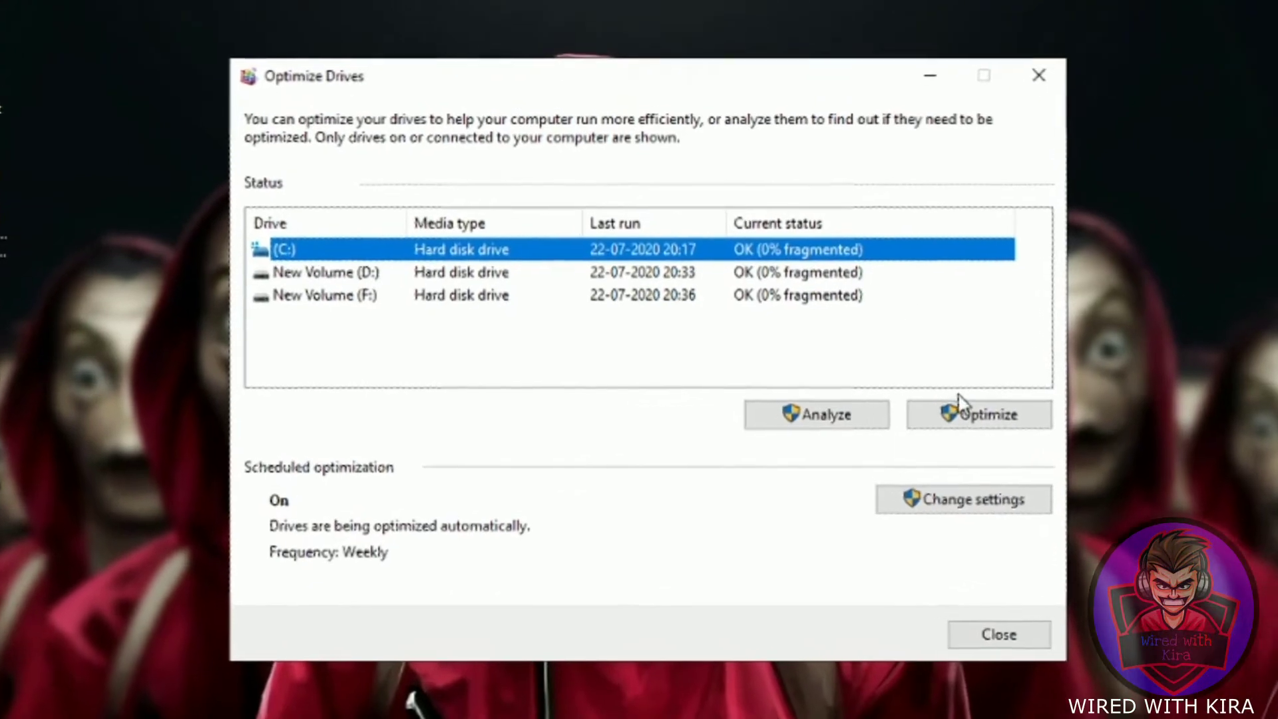
{"action": "left_click", "coordinate": [981, 416]}
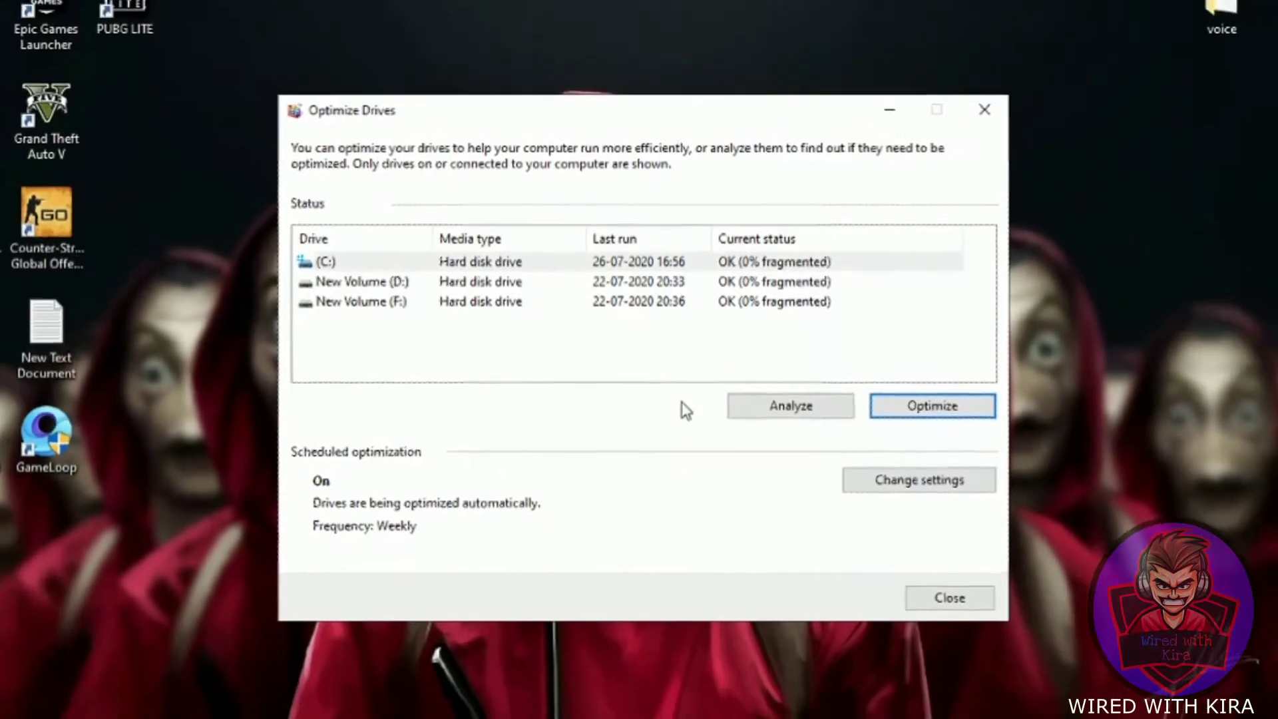
- Close the drive optimizer once C: is optimized and refresh the desktop
{"action": "left_click", "coordinate": [742, 298]}
{"action": "left_click", "coordinate": [792, 248]}
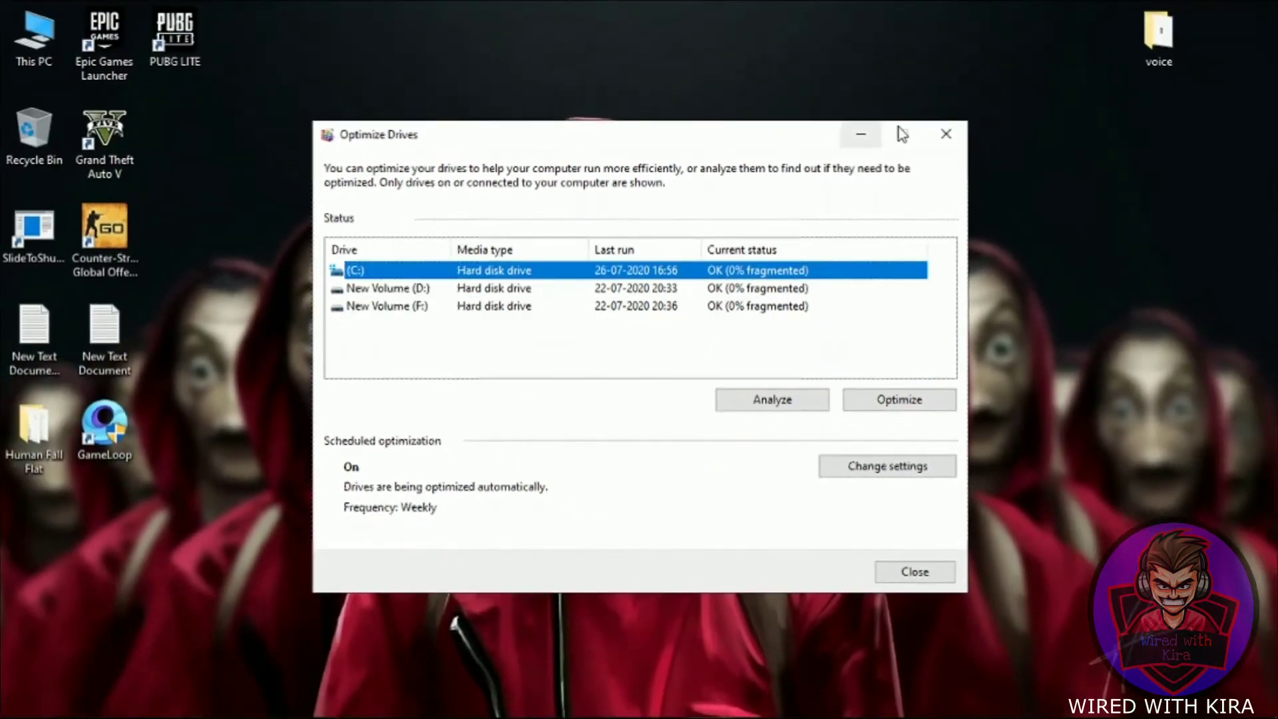
{"action": "left_click", "coordinate": [886, 567]}
{"action": "right_click", "coordinate": [700, 351]}
{"action": "left_click", "coordinate": [771, 408]}
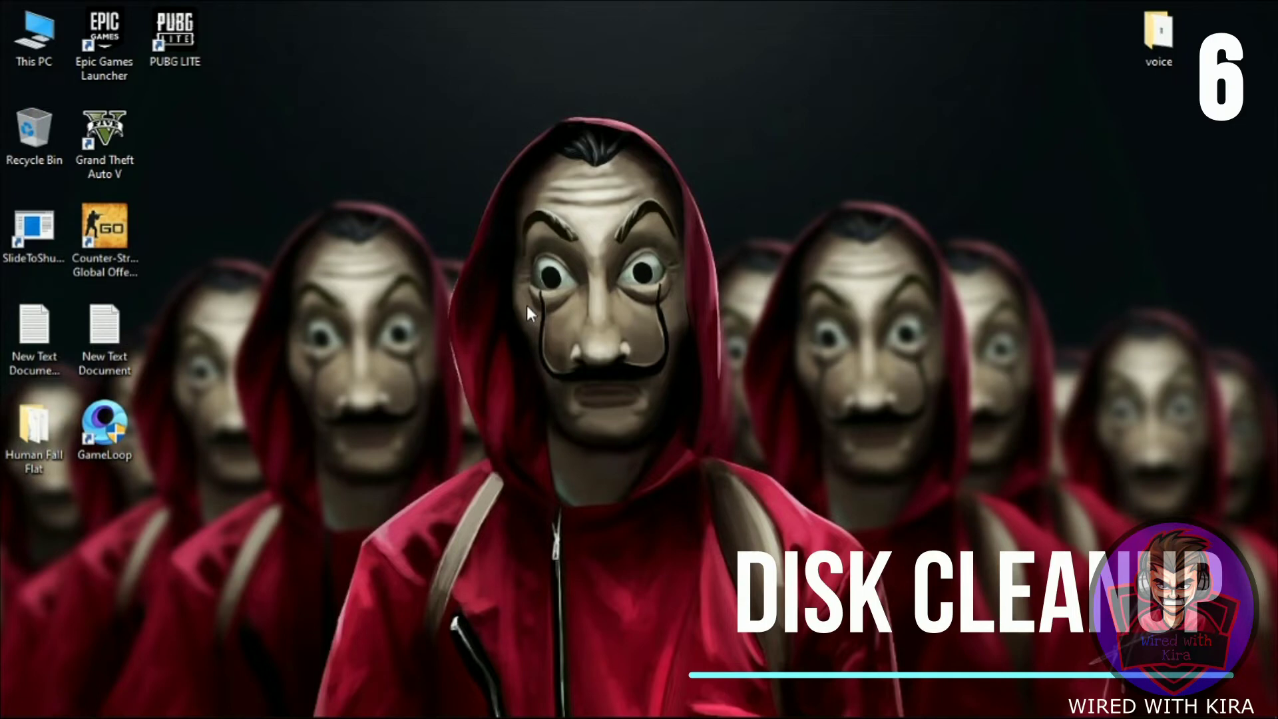
- Run Disk Cleanup on drive C: and permanently delete the checked files
{"action": "left_click", "coordinate": [67, 701]}
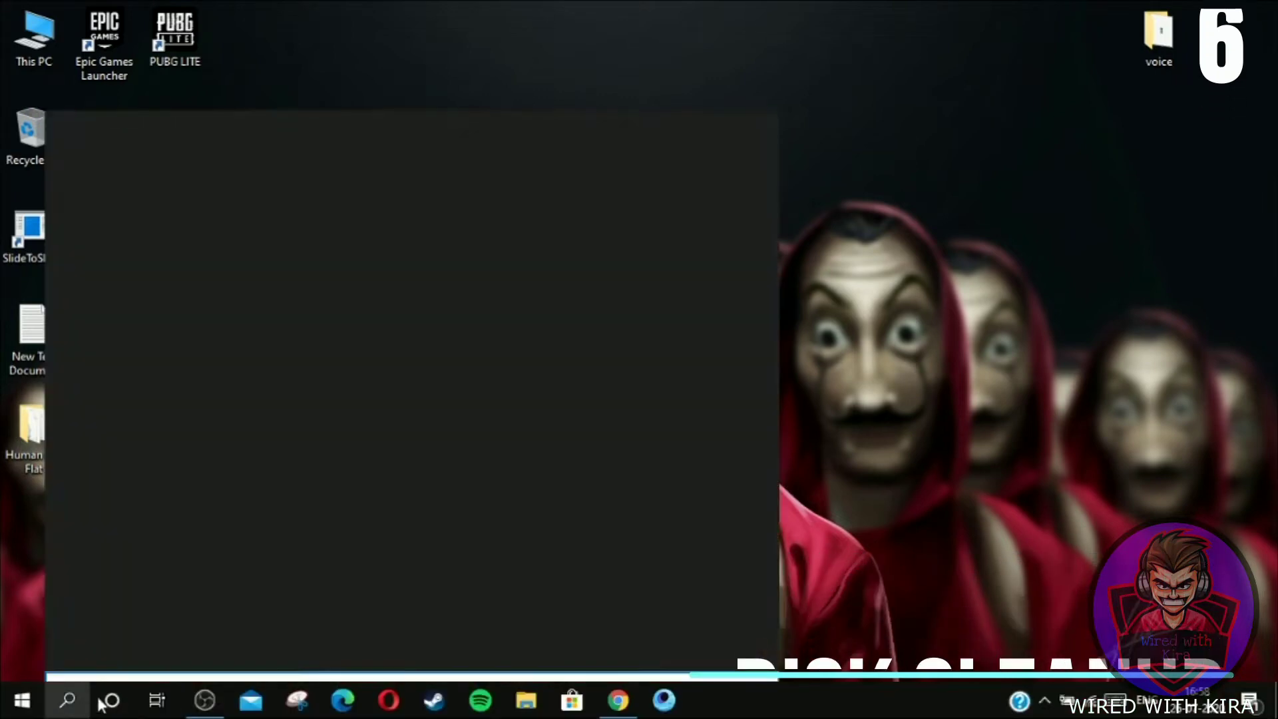
{"action": "type", "text": "di"}
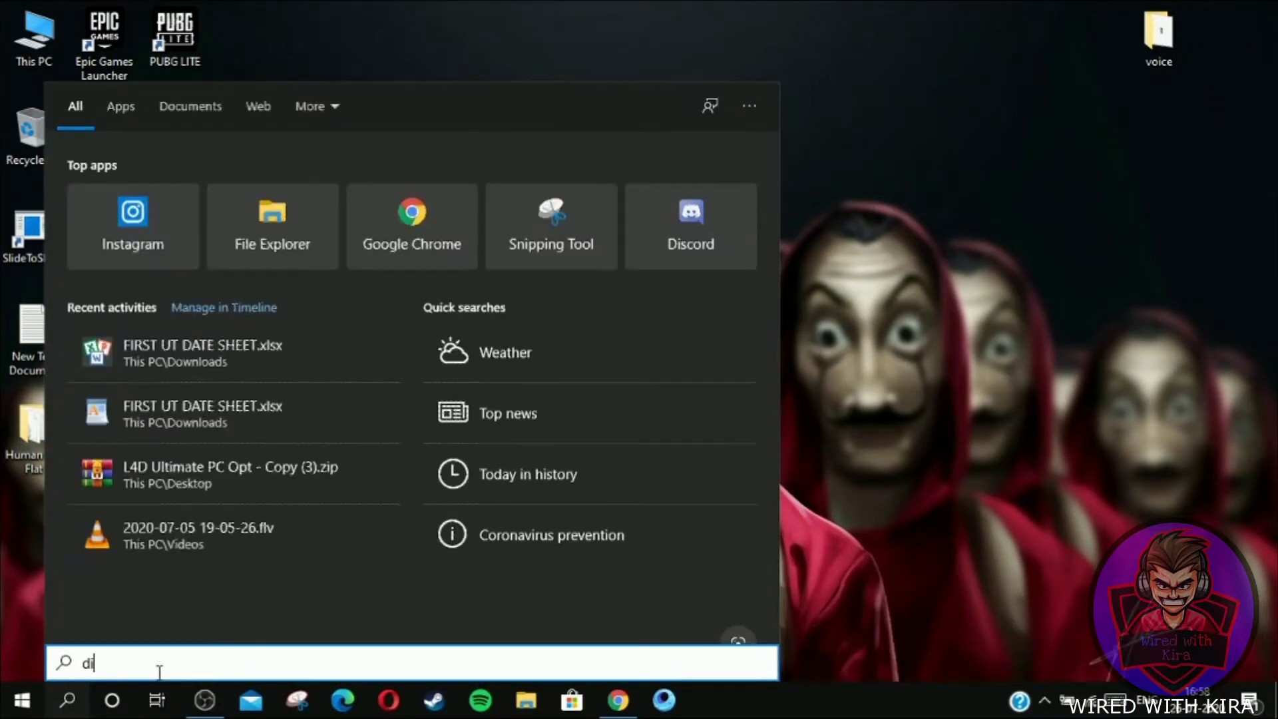
{"action": "type", "text": "sk"}
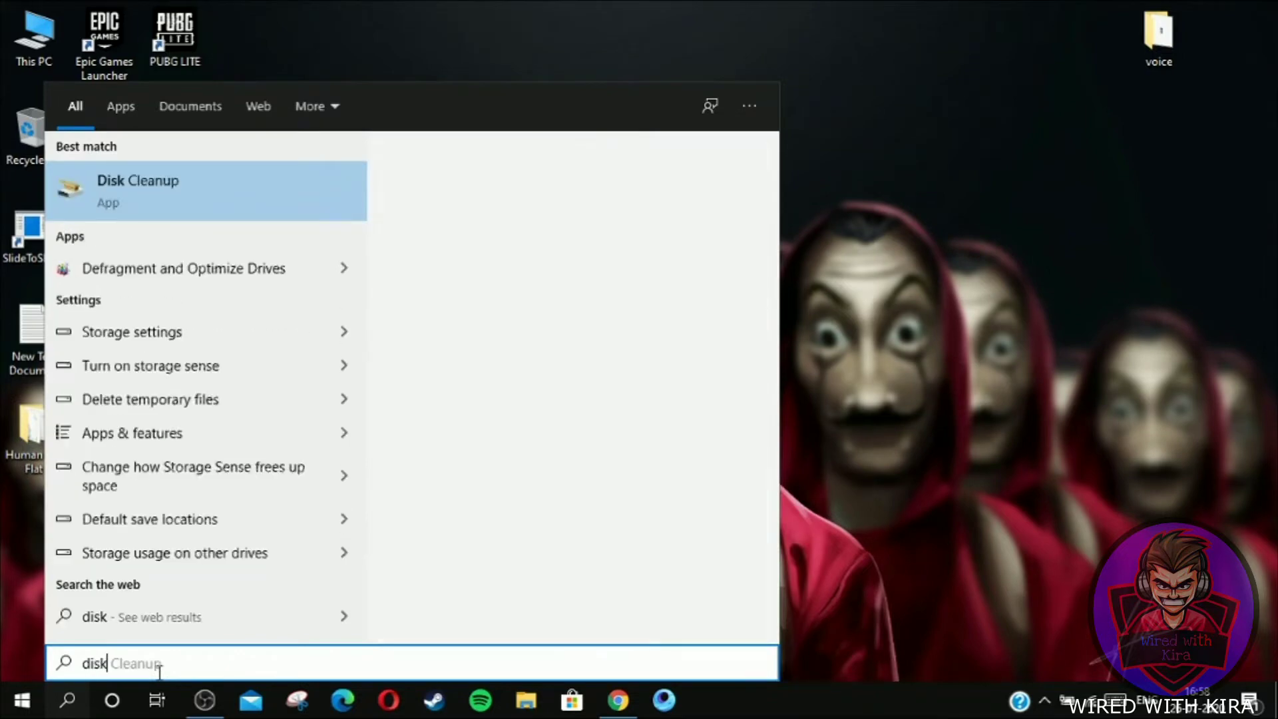
{"action": "left_click", "coordinate": [157, 195]}
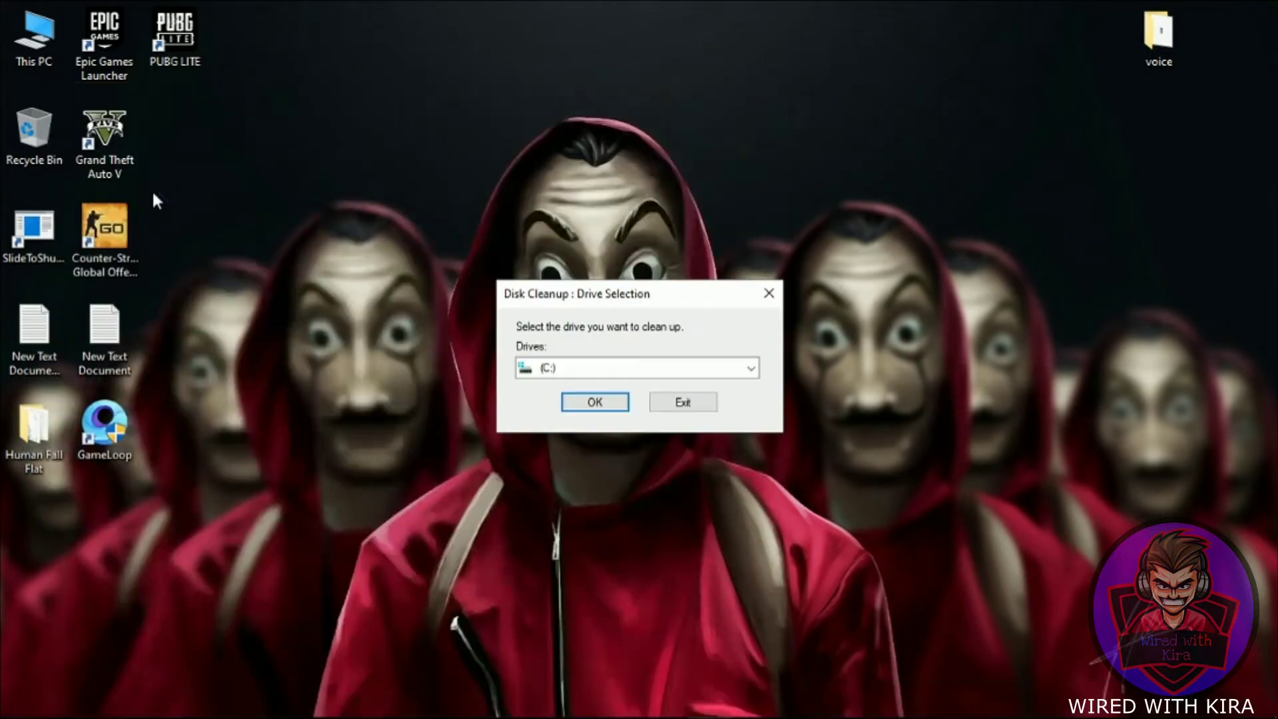
{"action": "left_click", "coordinate": [747, 369]}
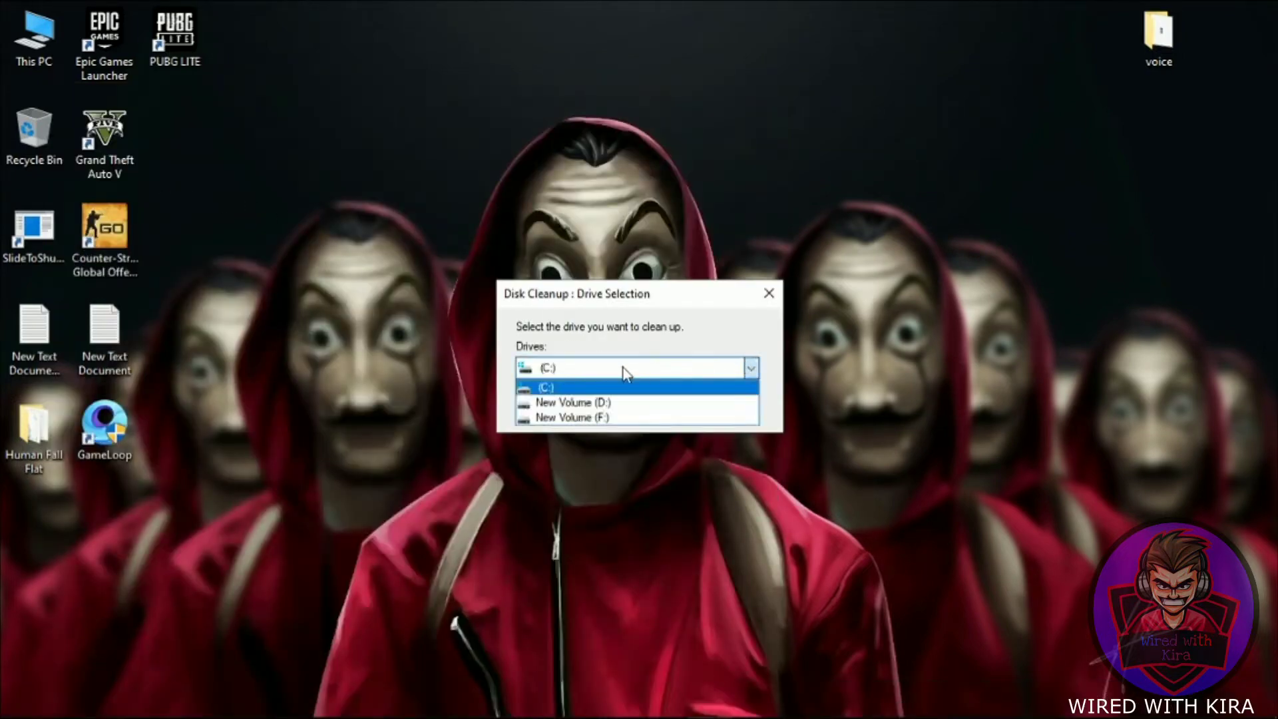
{"action": "left_click", "coordinate": [626, 386]}
{"action": "left_click", "coordinate": [616, 401]}
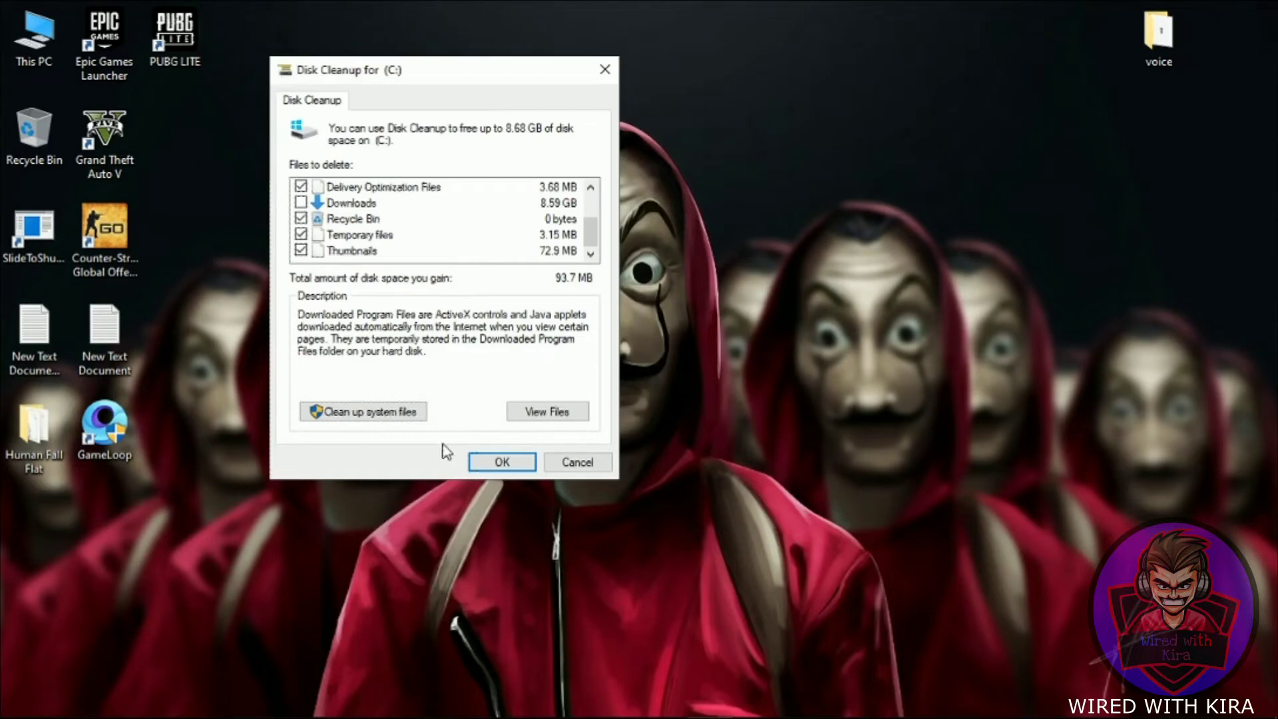
{"action": "left_click", "coordinate": [484, 465]}
{"action": "left_click", "coordinate": [665, 382]}
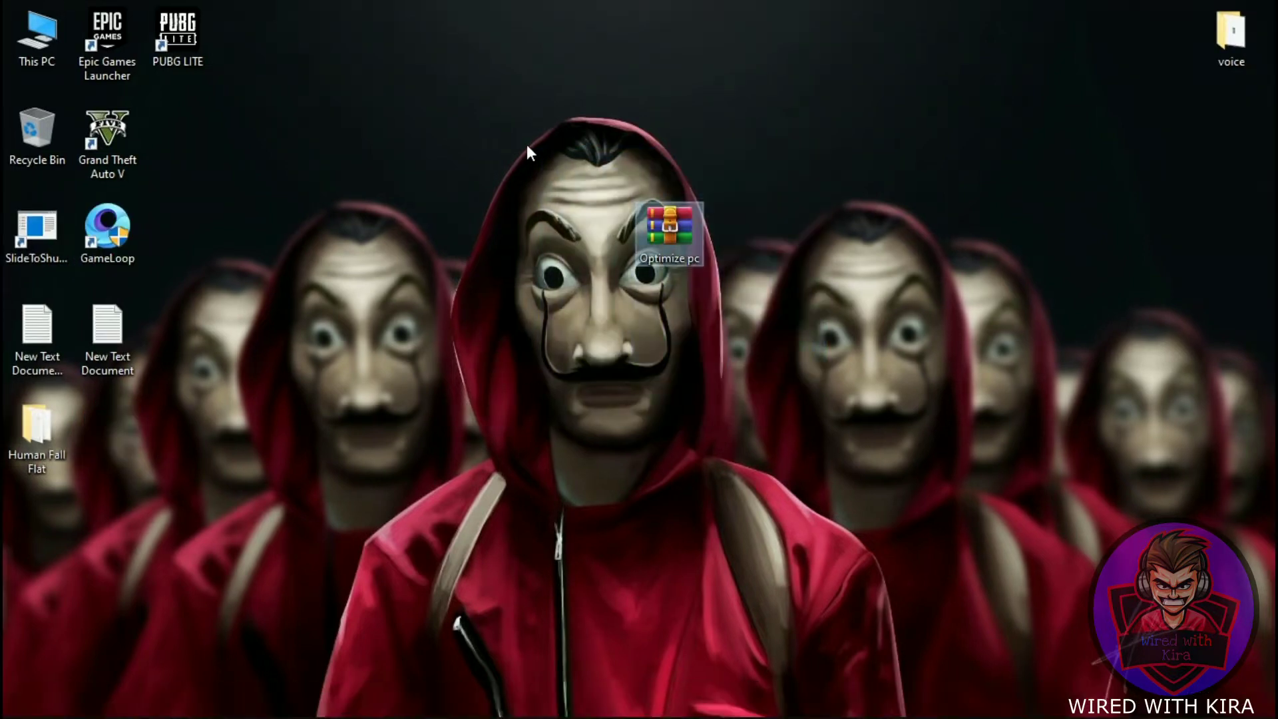
- Extract the Optimize pc archive to the desktop and open the extracted folder
{"action": "left_click_drag", "start_coordinate": [972, 336], "coordinate": [513, 133]}
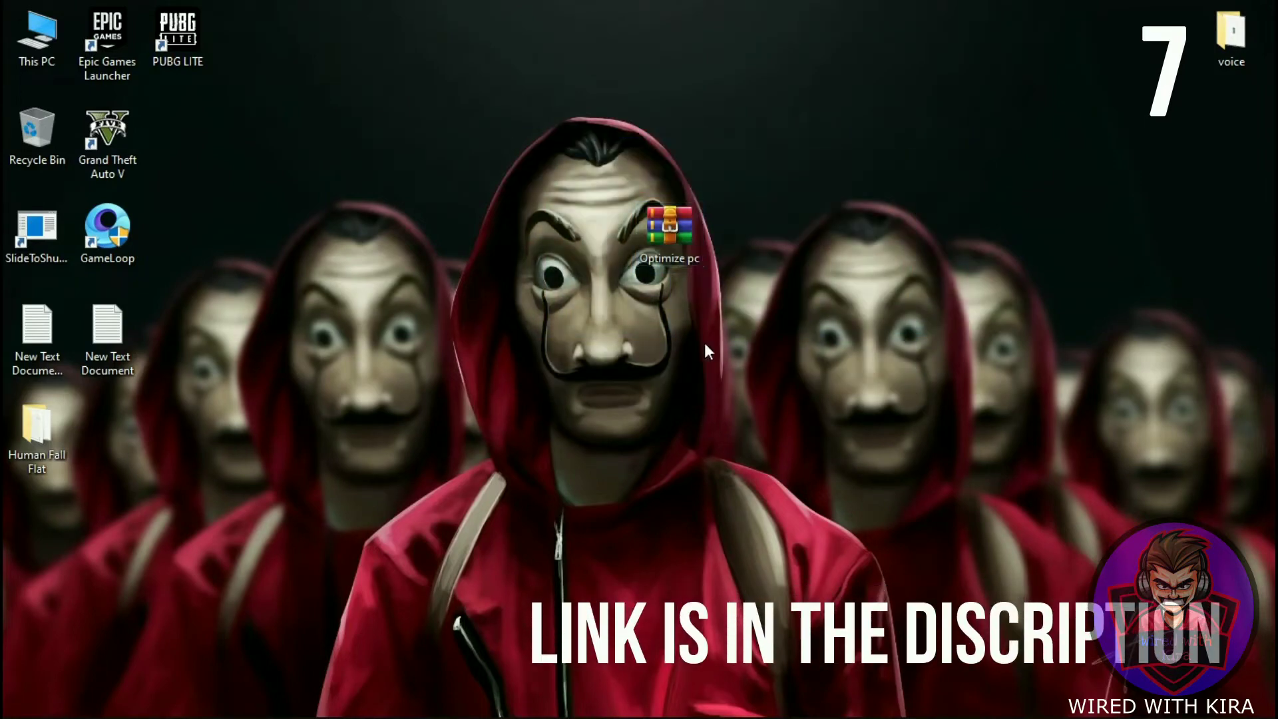
{"action": "right_click", "coordinate": [668, 229]}
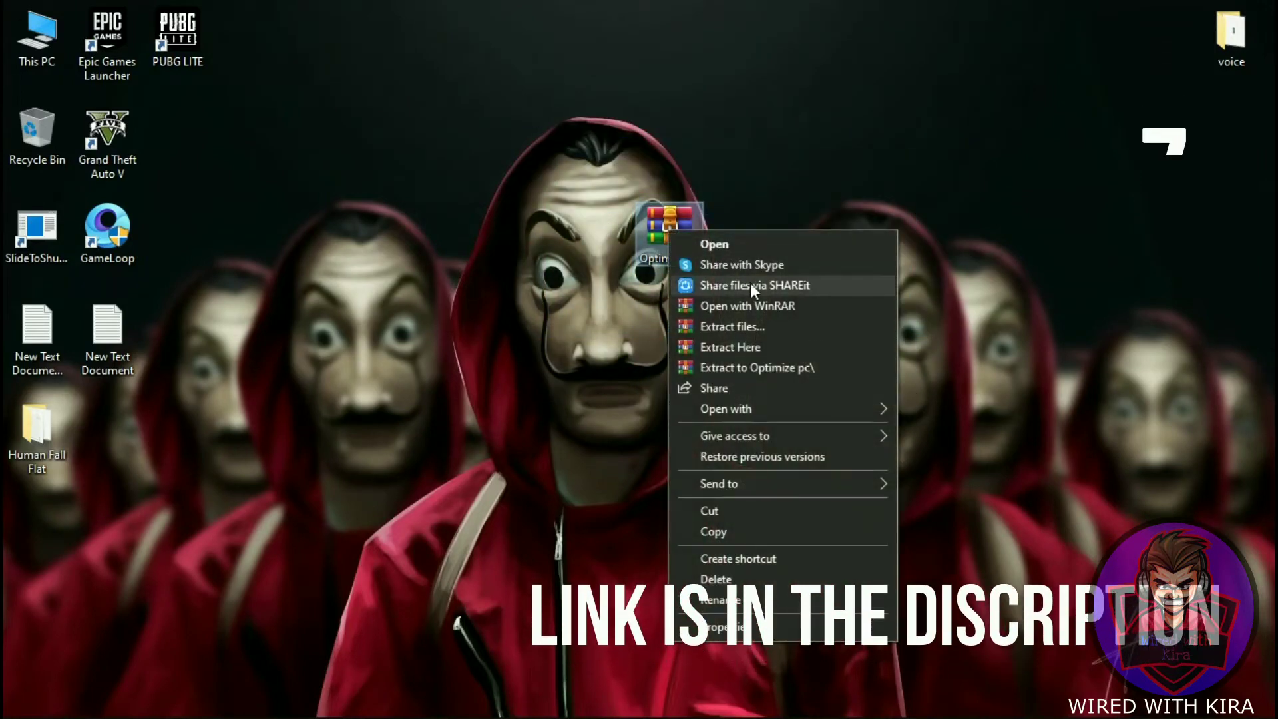
{"action": "left_click", "coordinate": [766, 346]}
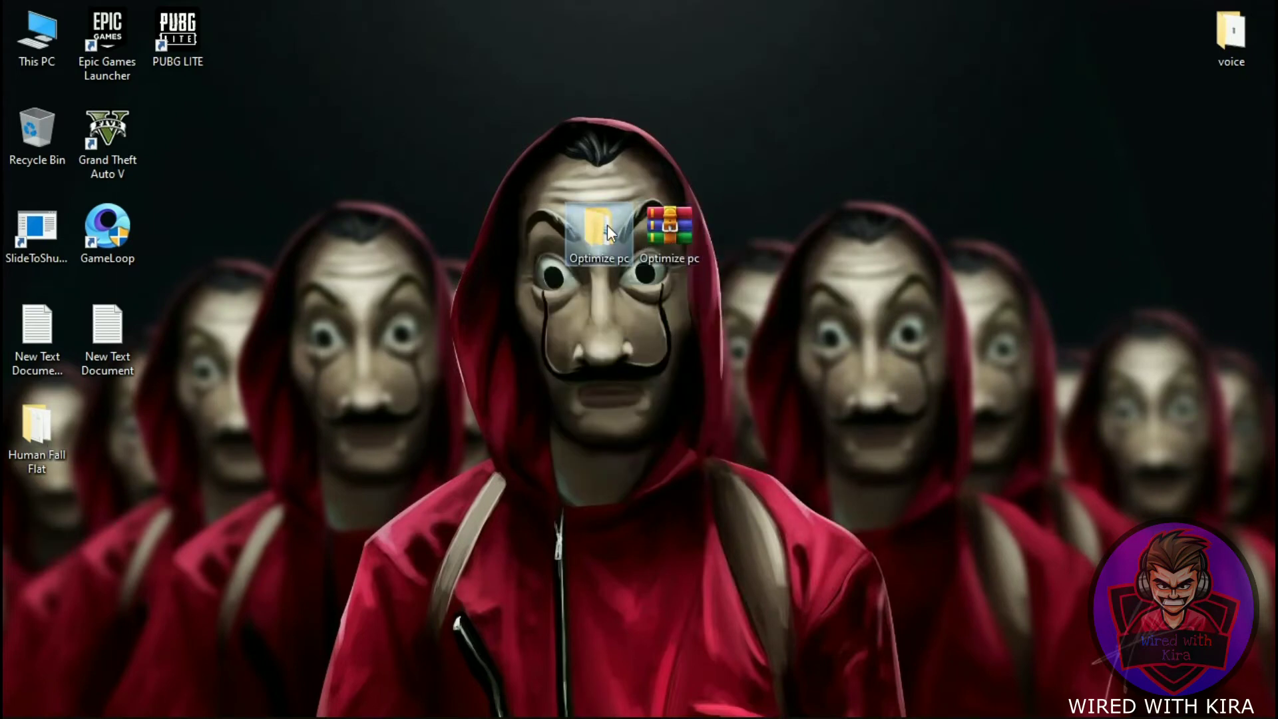
{"action": "double_click", "coordinate": [607, 225]}
- Run 1.OPTIMIZTION's quick command script as administrator, then open the ultimate power plan file
{"action": "left_click_drag", "start_coordinate": [591, 201], "coordinate": [910, 34]}
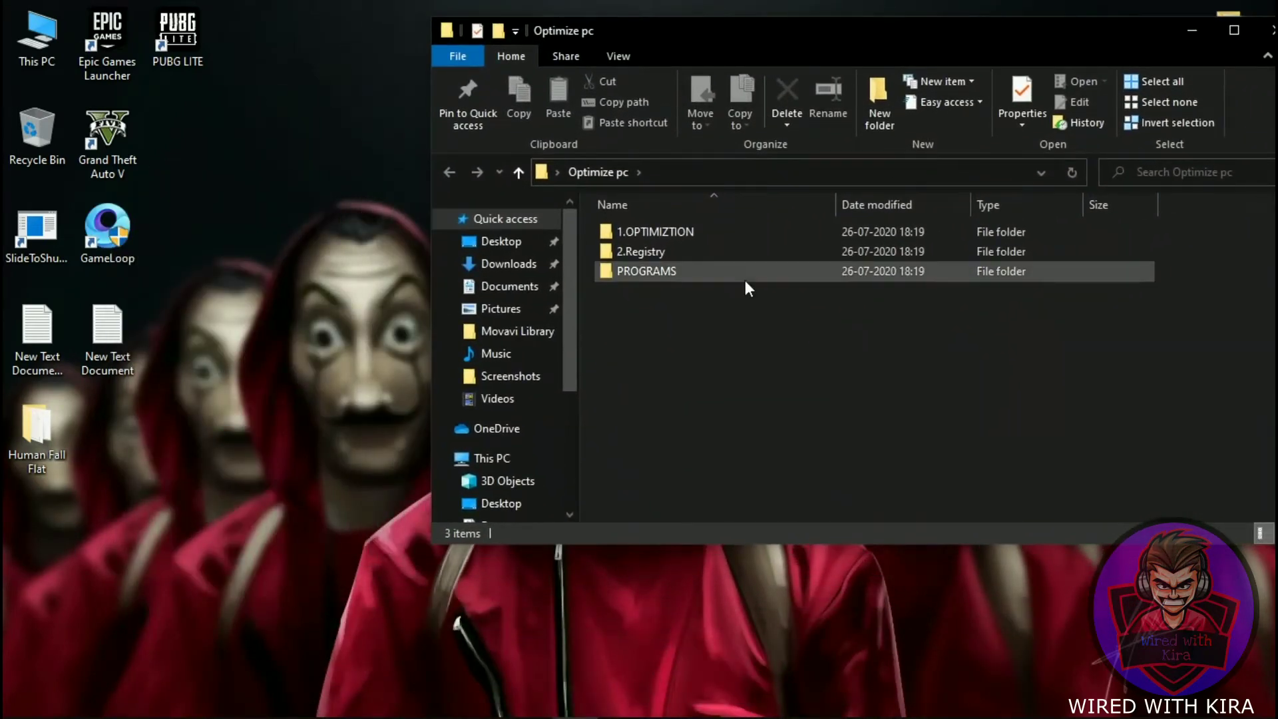
{"action": "double_click", "coordinate": [706, 226]}
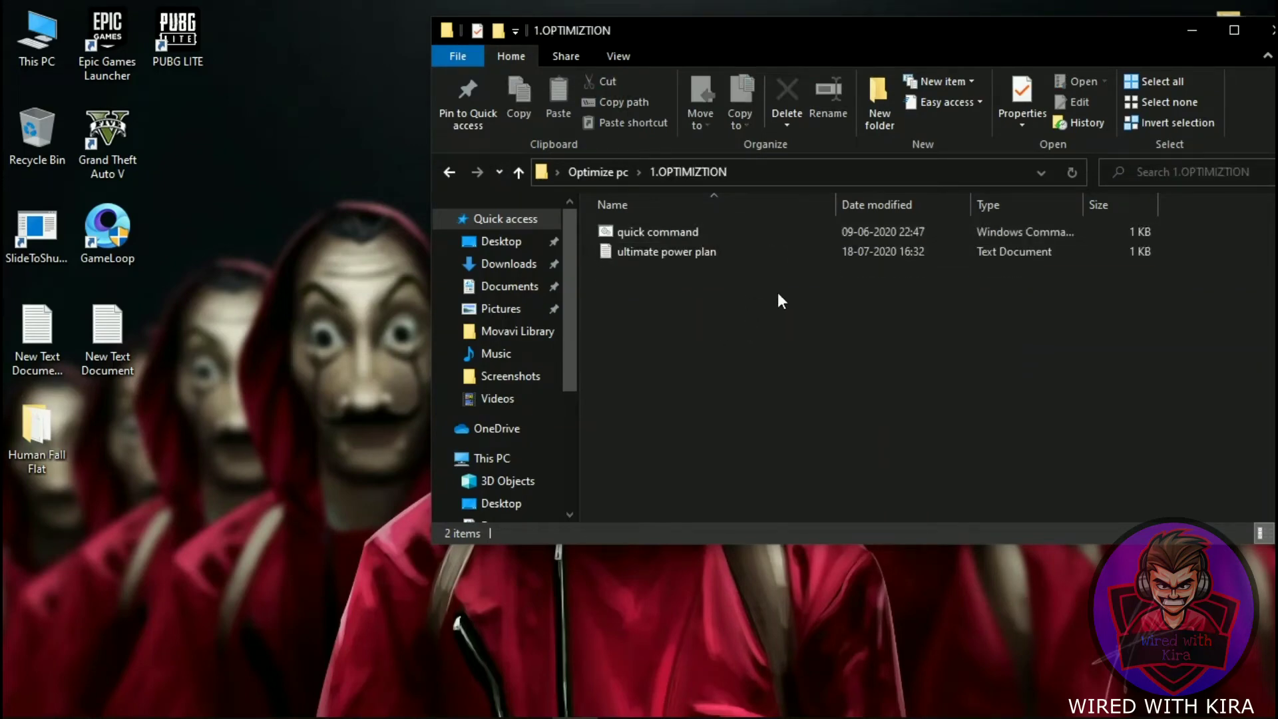
{"action": "right_click", "coordinate": [669, 227]}
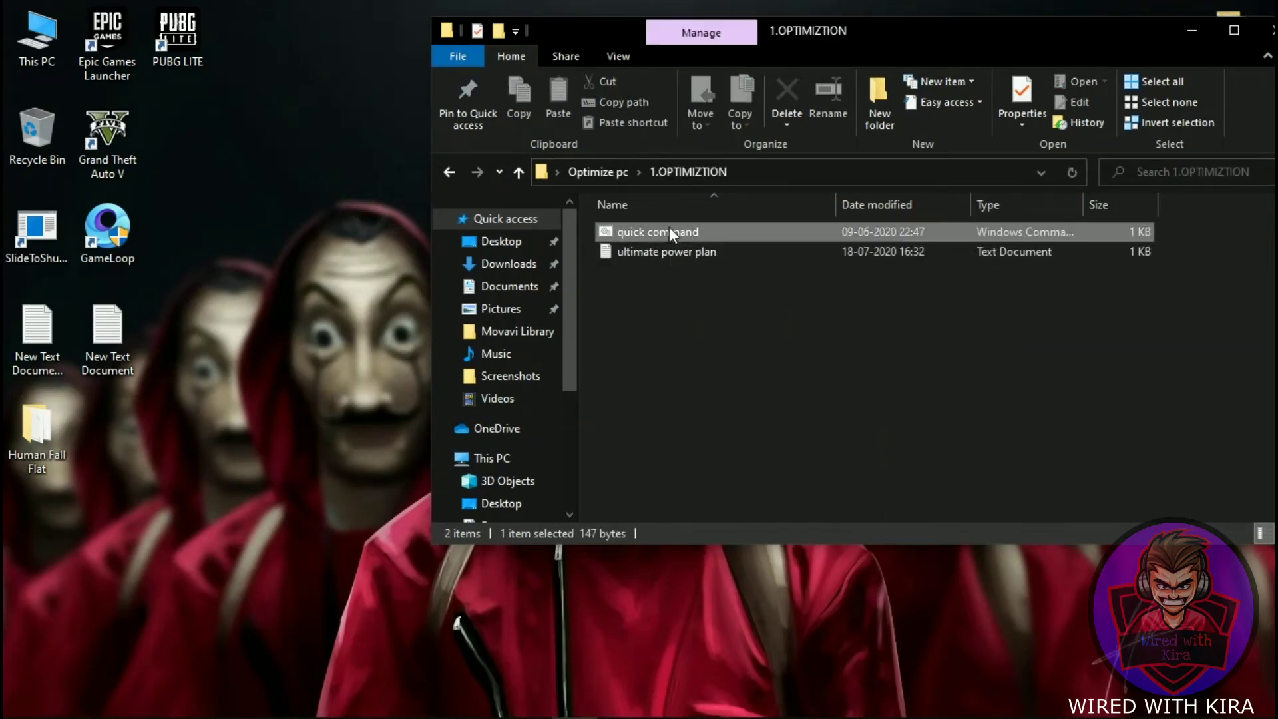
{"action": "left_click", "coordinate": [745, 304]}
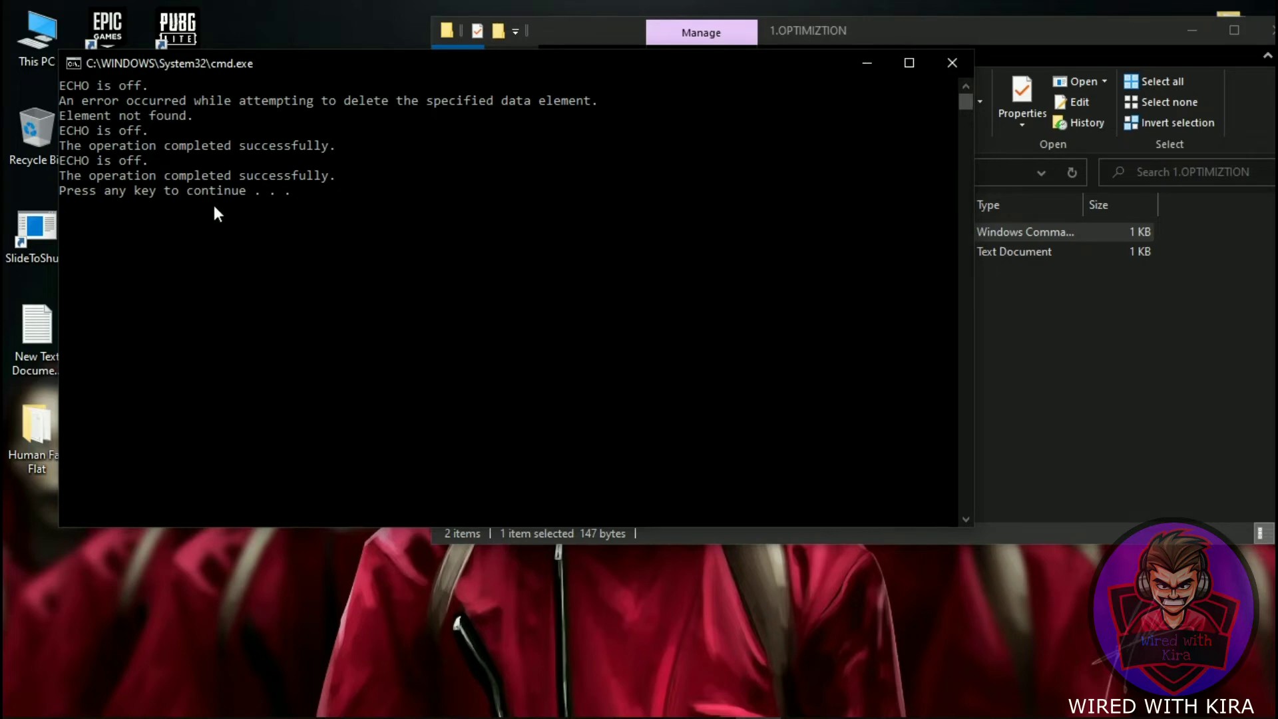
{"action": "key", "text": "Return"}
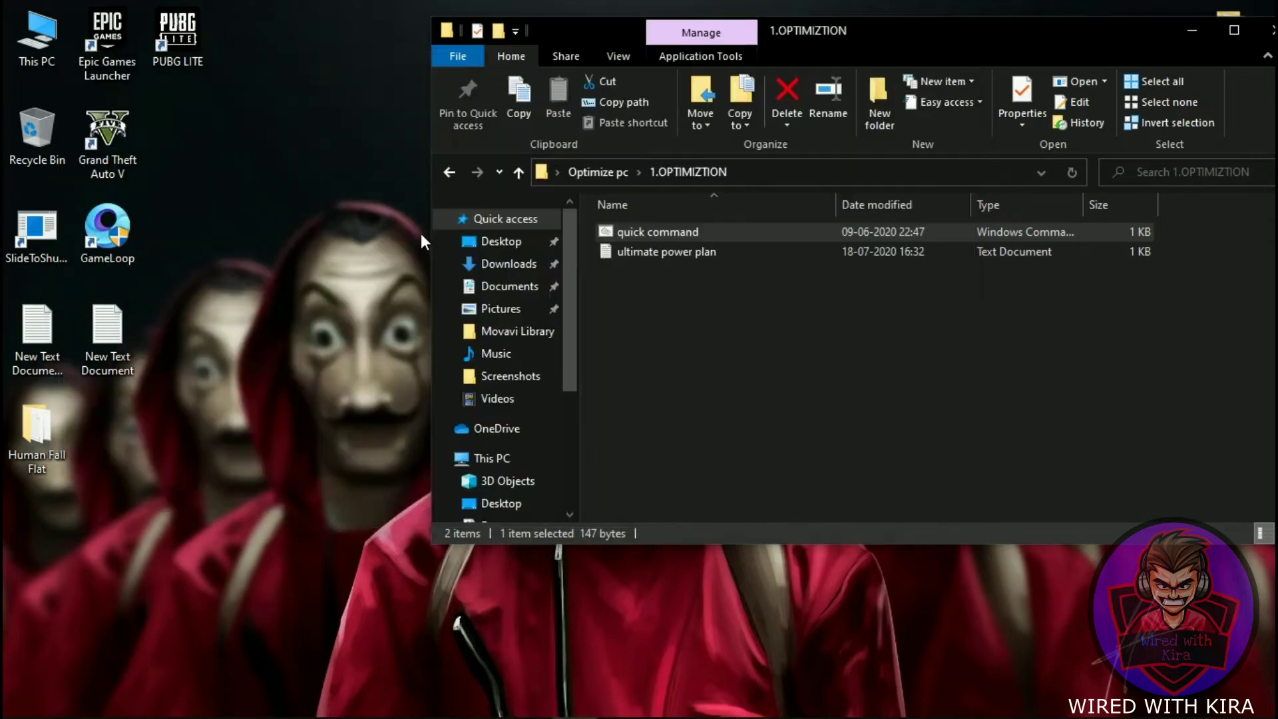
{"action": "double_click", "coordinate": [692, 253]}
- Copy the powercfg duplicatescheme line from Notepad, close it, and launch Command Prompt as administrator
{"action": "left_click_drag", "start_coordinate": [583, 176], "coordinate": [126, 179]}
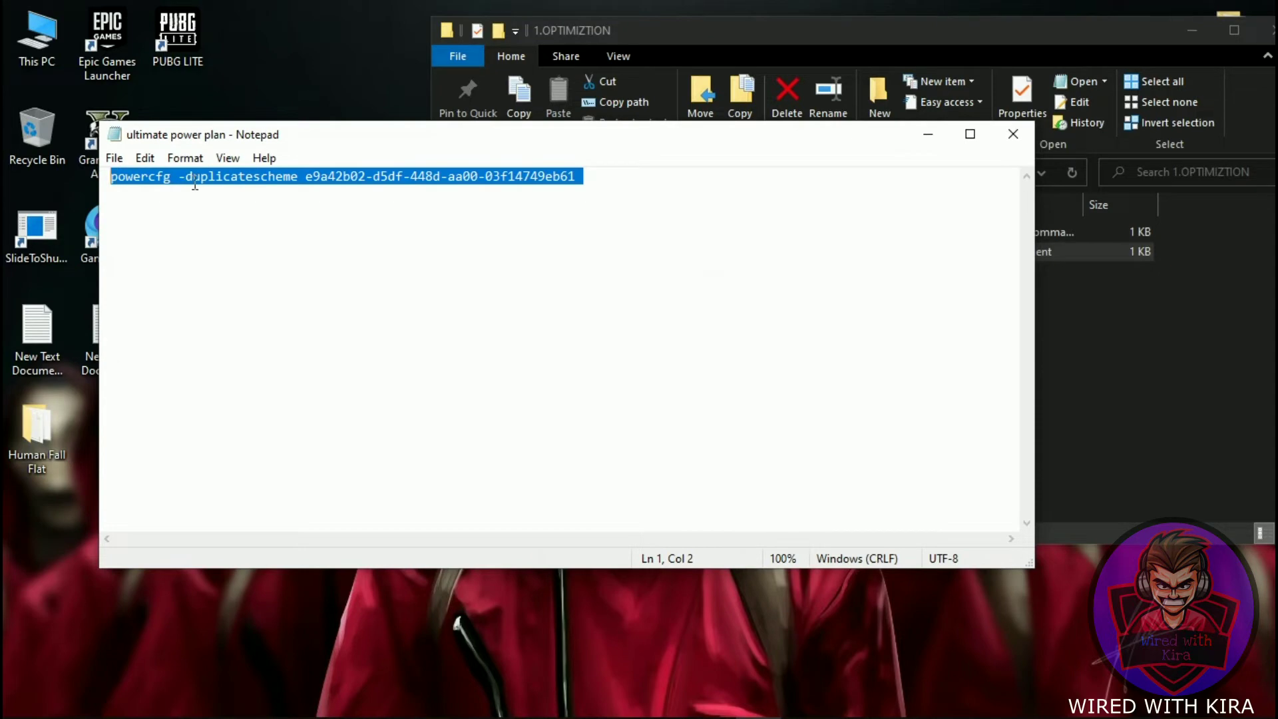
{"action": "left_click", "coordinate": [1014, 134]}
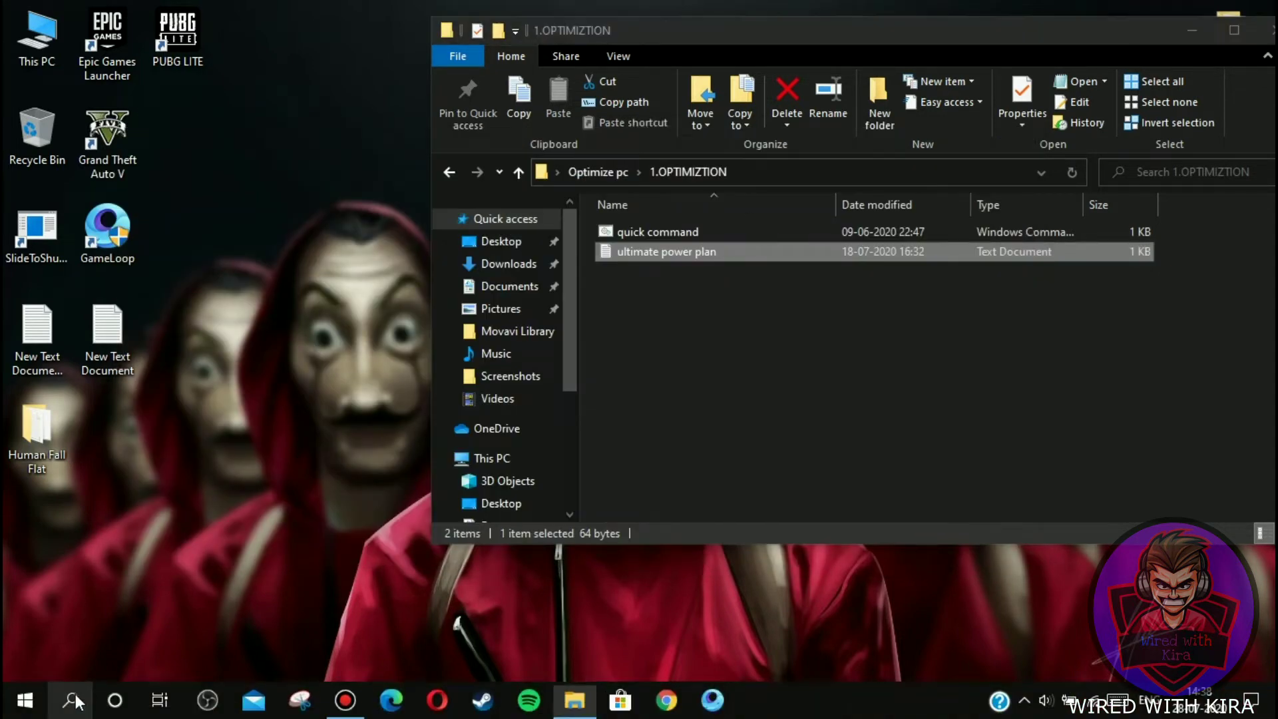
{"action": "left_click", "coordinate": [70, 701]}
{"action": "type", "text": "cmd"}
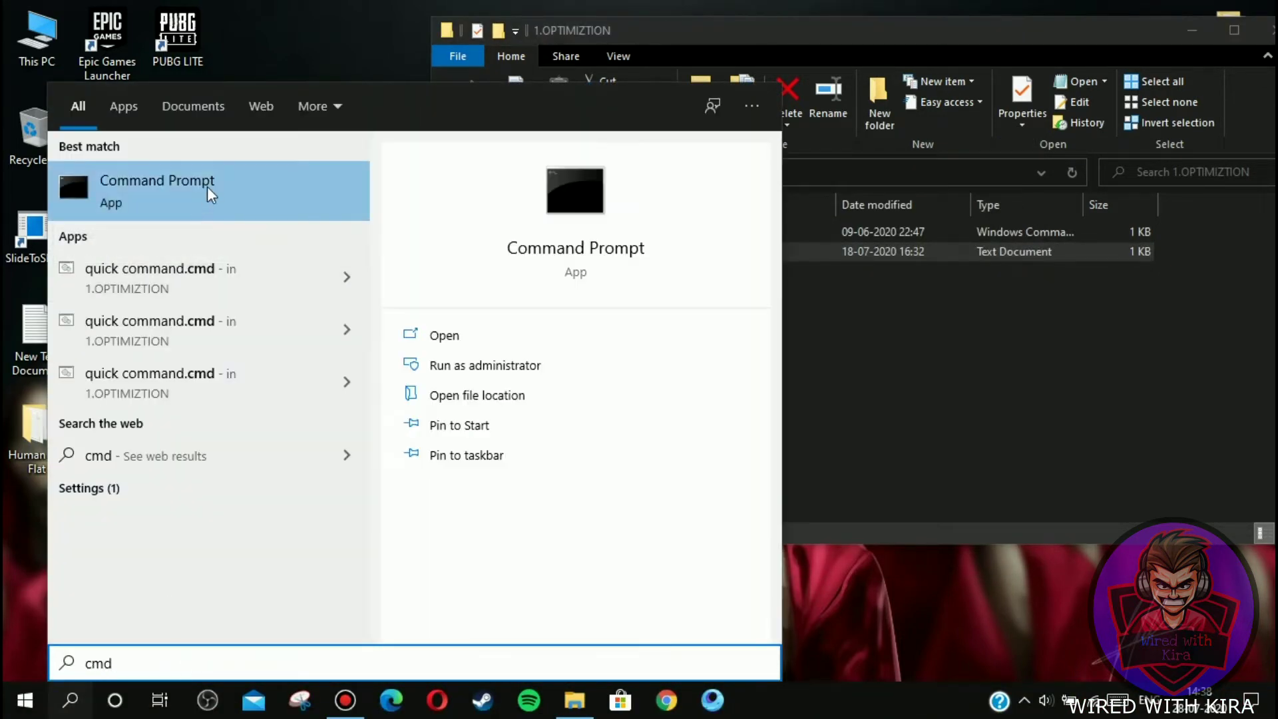
{"action": "right_click", "coordinate": [207, 186]}
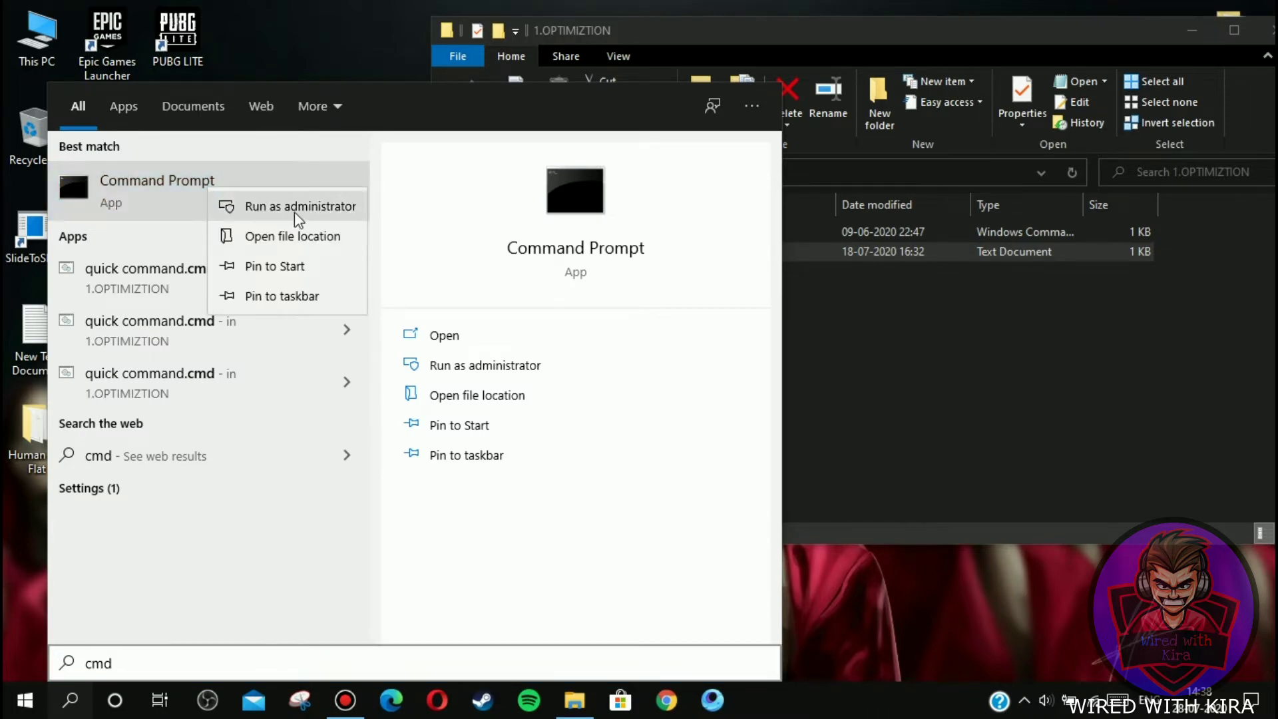
{"action": "left_click", "coordinate": [294, 212]}
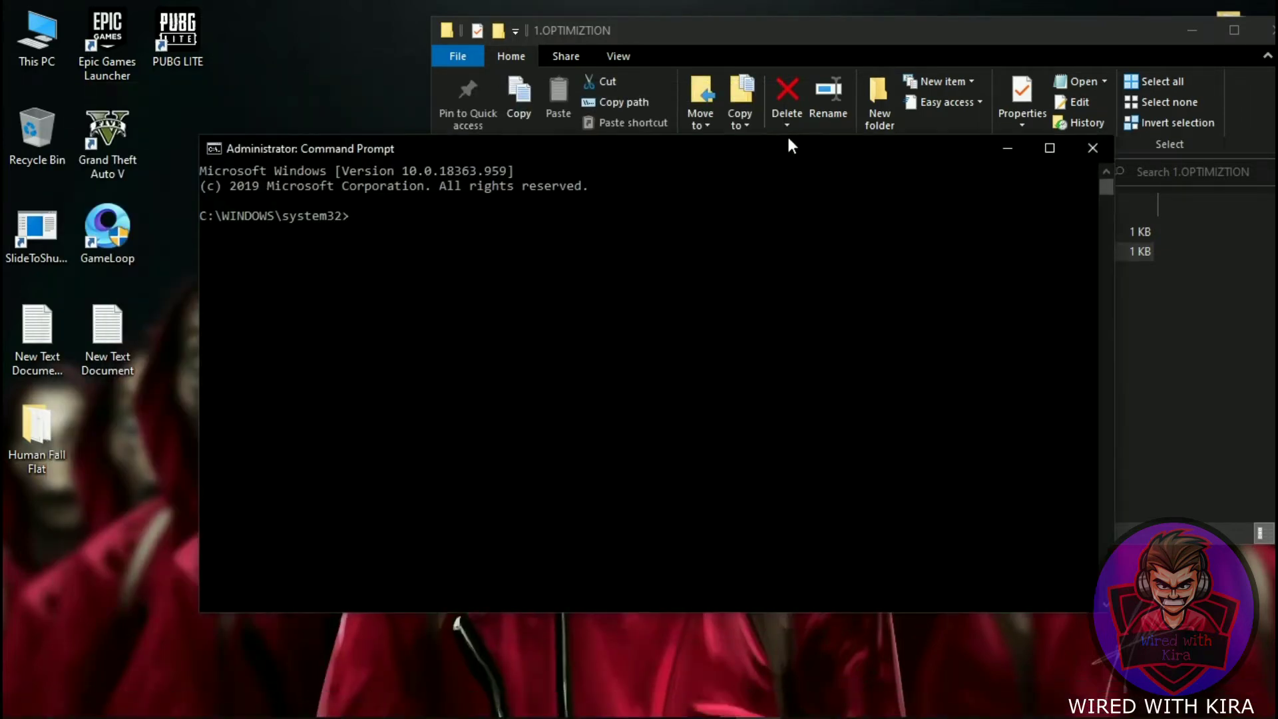
- Paste and run the powercfg duplicatescheme command to create Ultimate Performance, then close the console
{"action": "left_click_drag", "start_coordinate": [790, 146], "coordinate": [808, 138]}
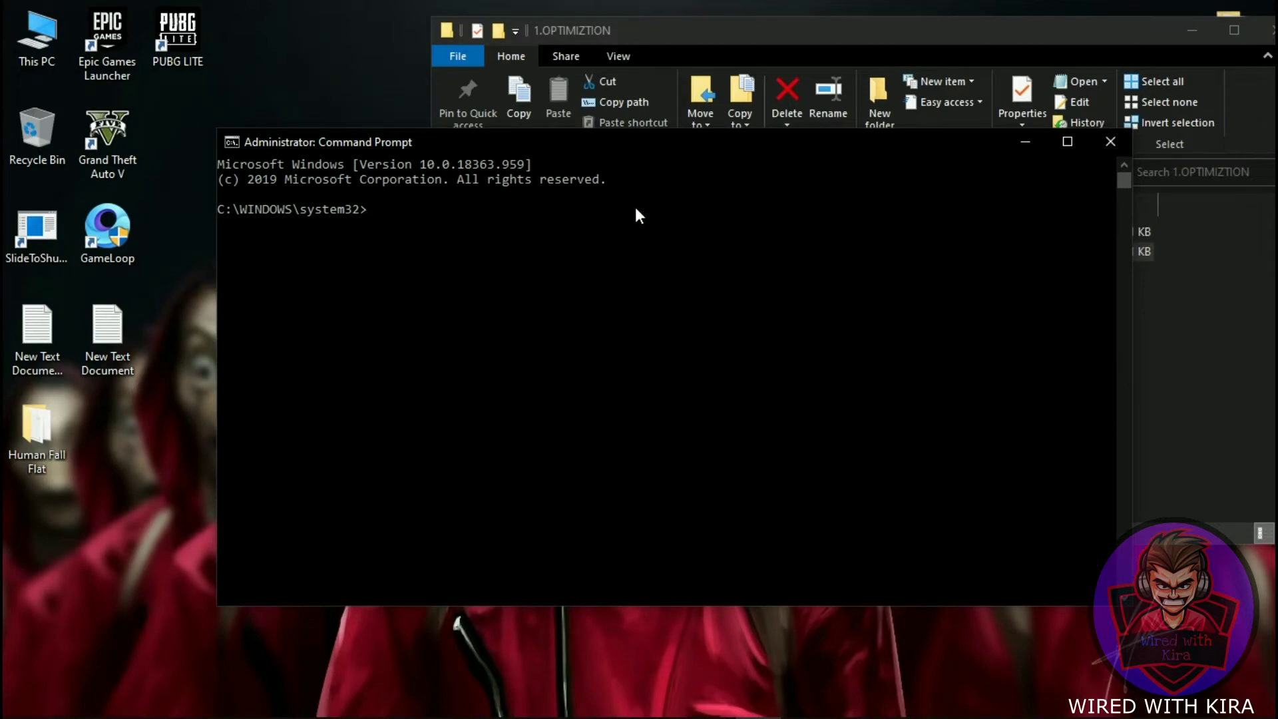
{"action": "right_click", "coordinate": [635, 206]}
{"action": "key", "text": "Return"}
{"action": "left_click_drag", "start_coordinate": [638, 224], "coordinate": [807, 226]}
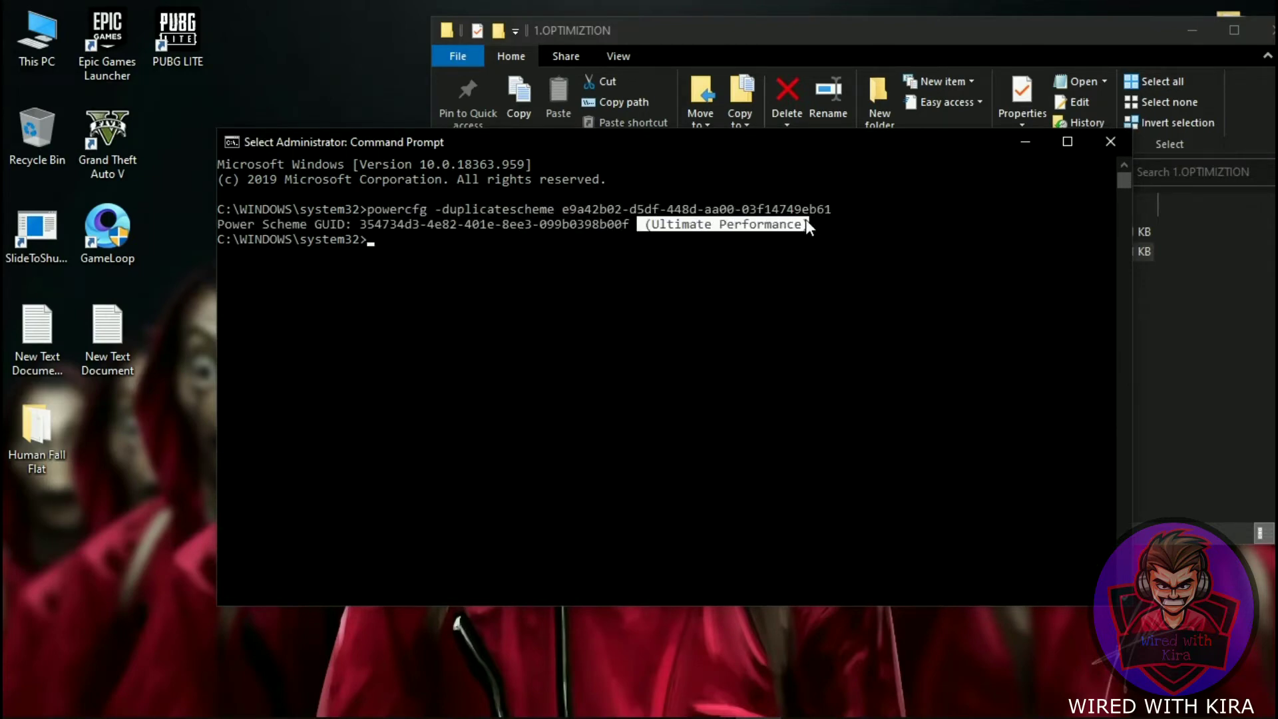
{"action": "left_click", "coordinate": [1116, 136]}
{"action": "mouse_move", "coordinate": [1091, 712]}
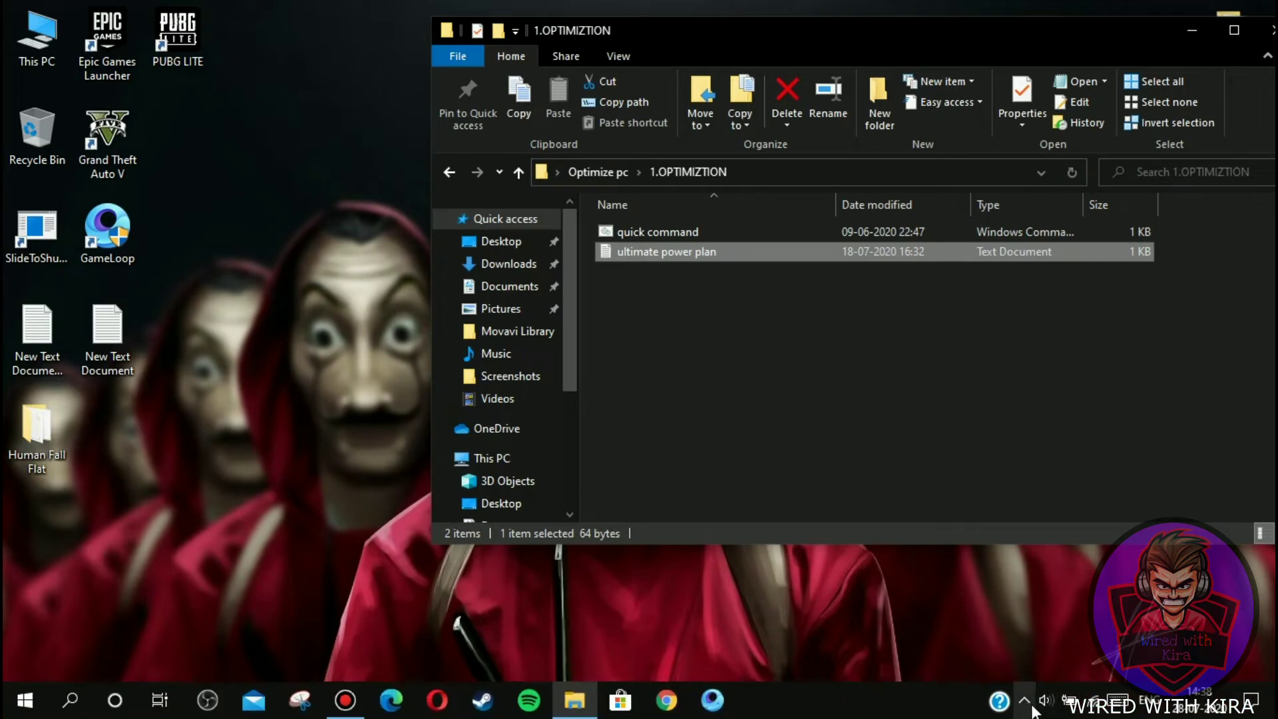
- Activate the Ultimate Performance plan in Power Options and return Explorer to the Optimize pc folder
{"action": "left_click", "coordinate": [1070, 709]}
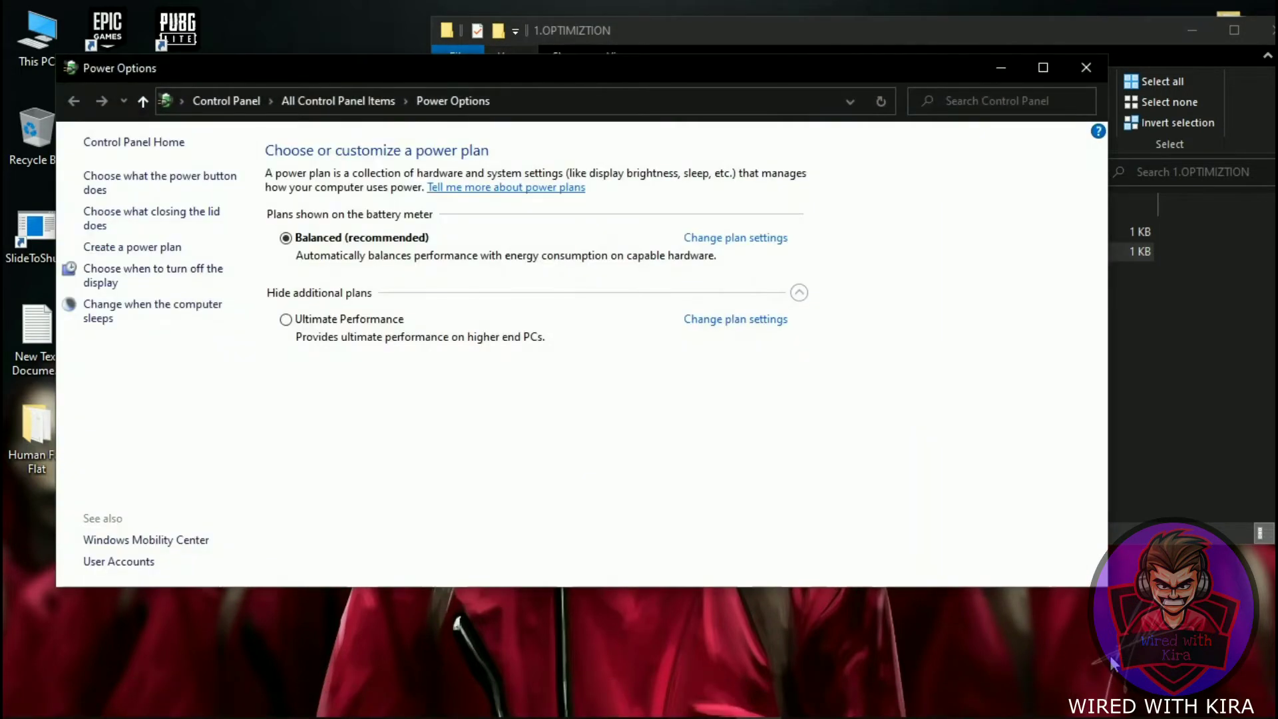
{"action": "left_click", "coordinate": [289, 323]}
{"action": "left_click", "coordinate": [1087, 67]}
{"action": "left_click", "coordinate": [881, 386]}
{"action": "key", "text": "BackSpace"}
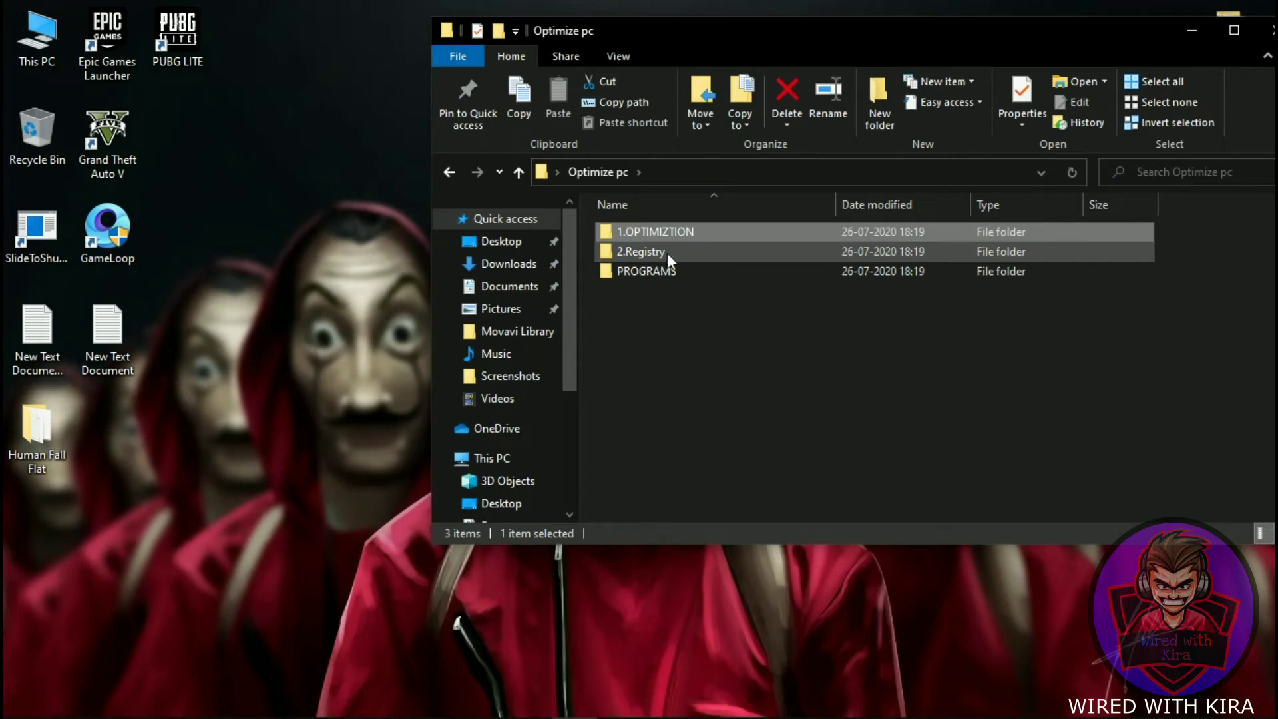
- Open the 2.Registry folder and run the SpeedUpPC batch file as administrator
{"action": "double_click", "coordinate": [650, 250]}
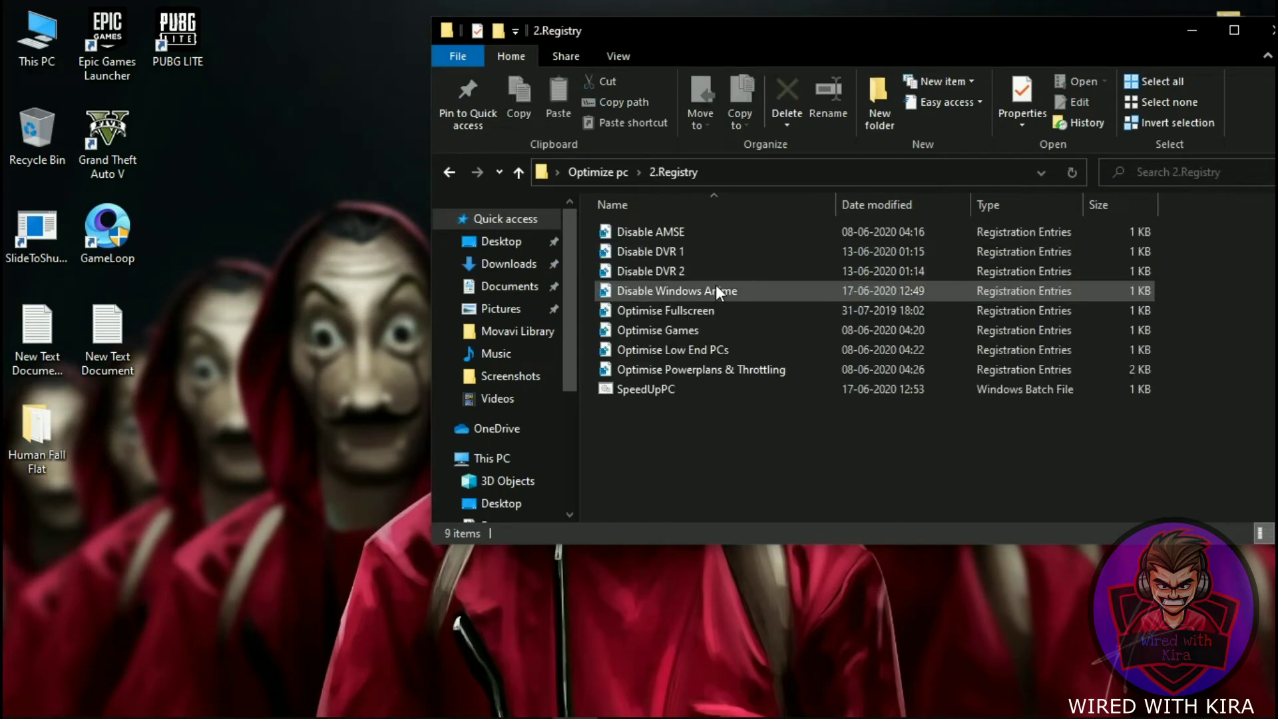
{"action": "left_click", "coordinate": [667, 394]}
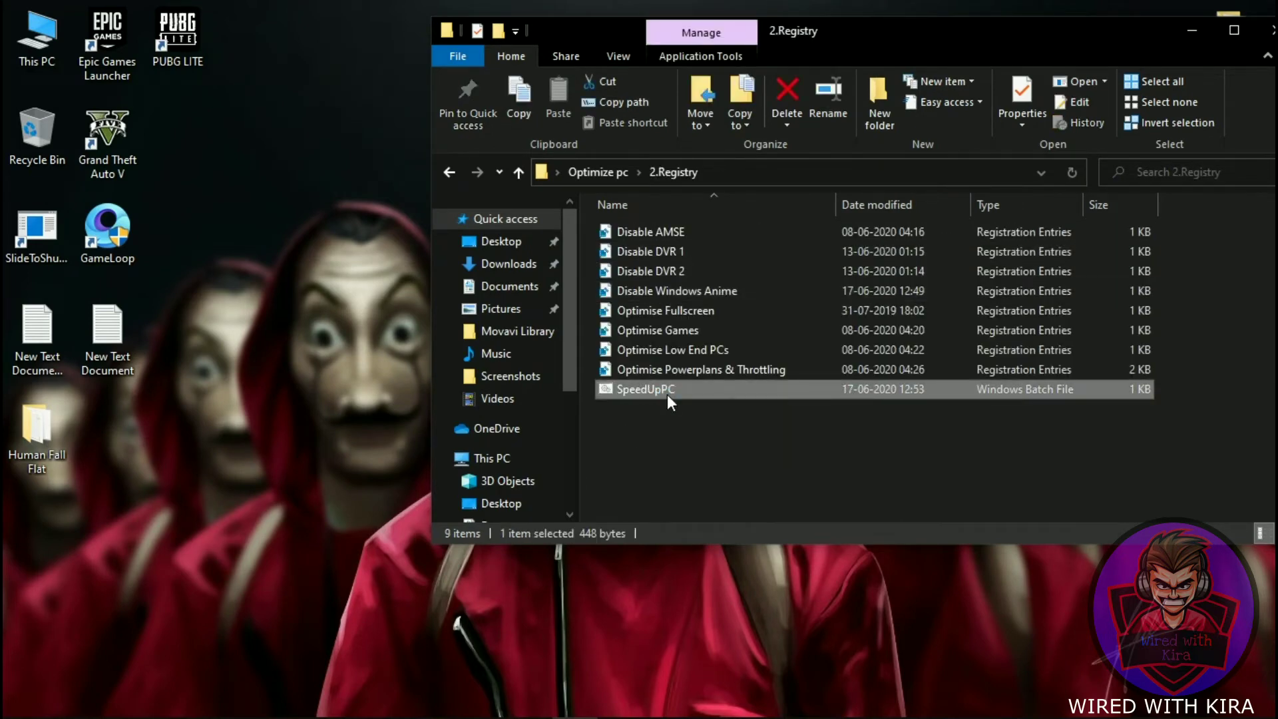
{"action": "right_click", "coordinate": [667, 394]}
{"action": "left_click", "coordinate": [722, 343]}
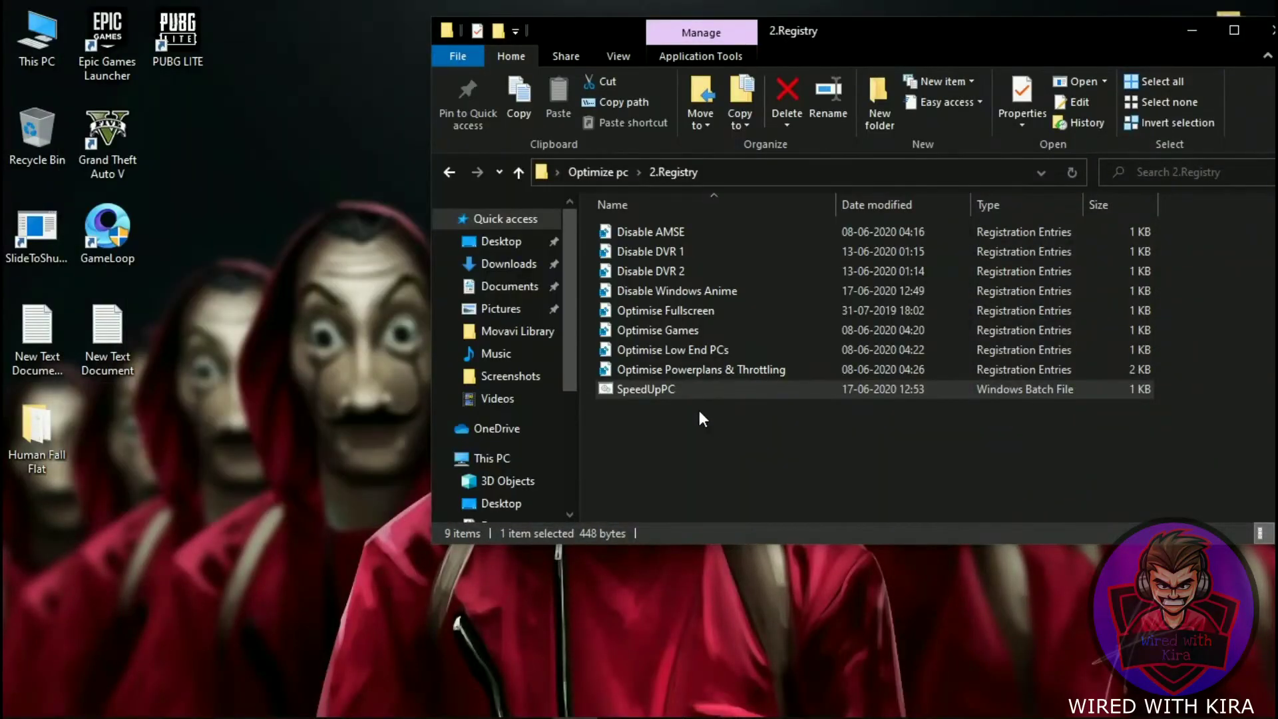
{"action": "left_click", "coordinate": [704, 412]}
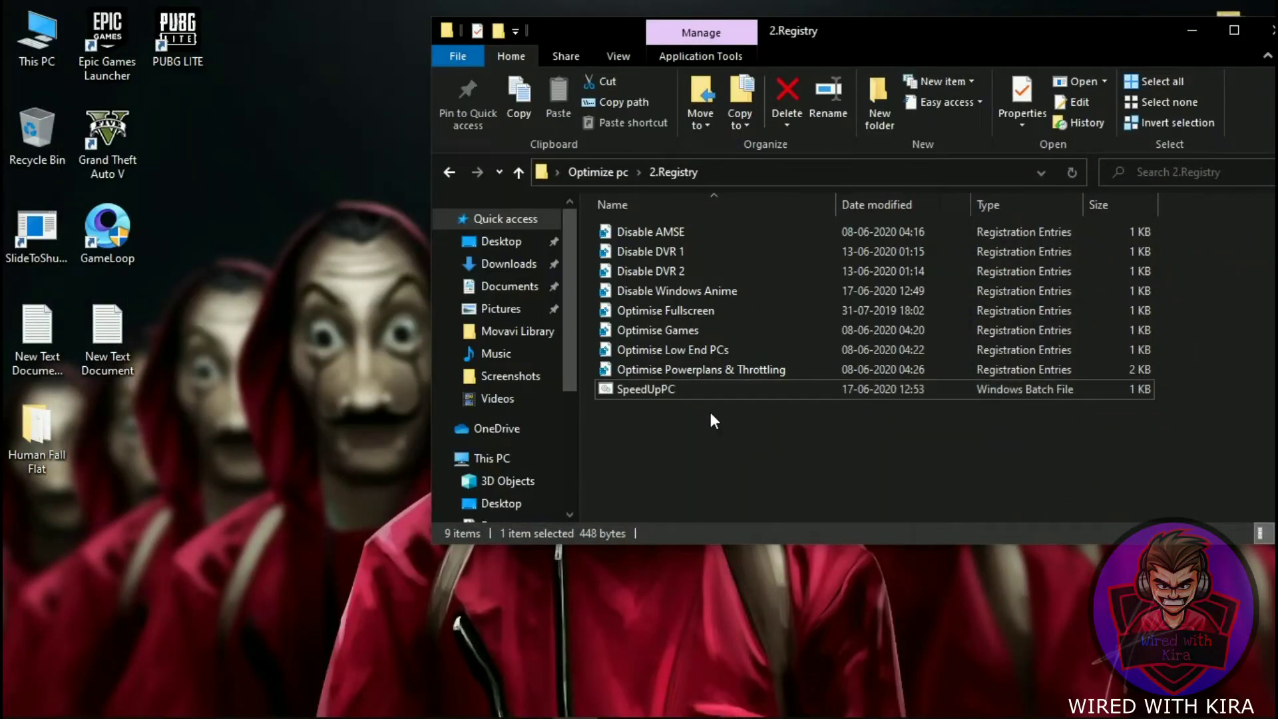
- Merge the Disable AMSE, Disable DVR 1 and Disable DVR 2 registry files
{"action": "left_click", "coordinate": [661, 233]}
{"action": "double_click", "coordinate": [660, 233]}
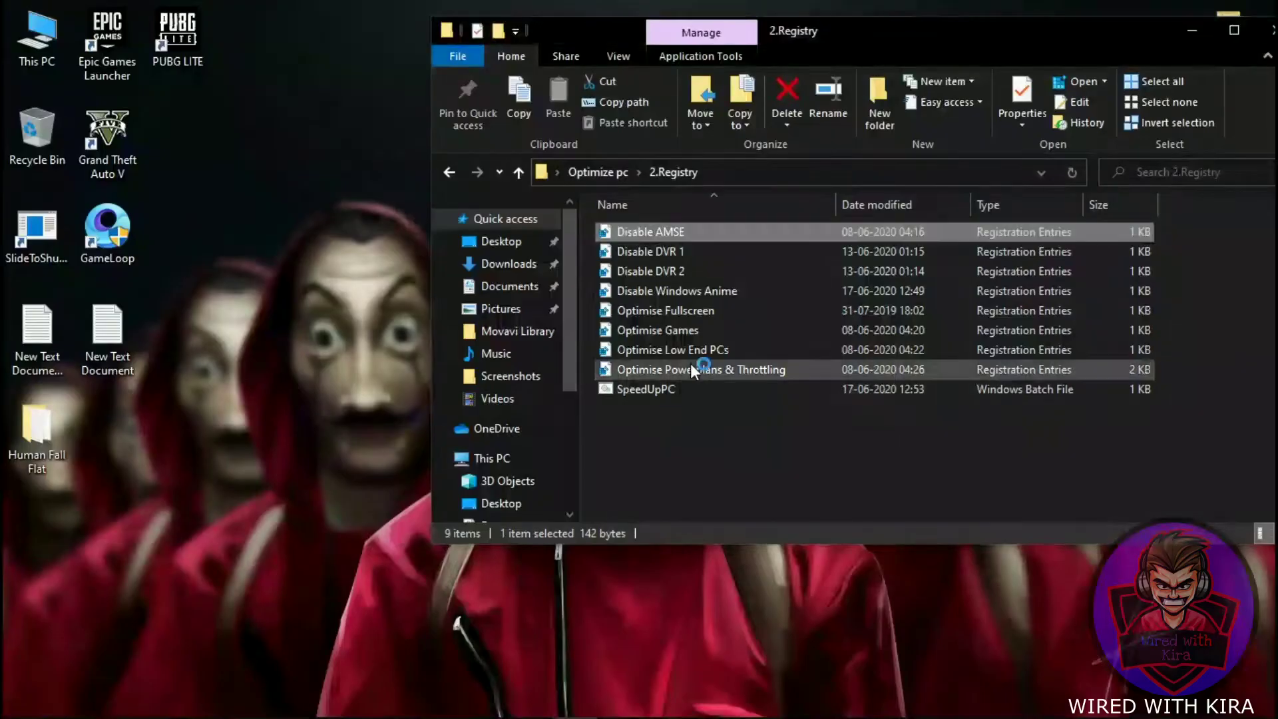
{"action": "left_click", "coordinate": [785, 396]}
{"action": "double_click", "coordinate": [702, 251]}
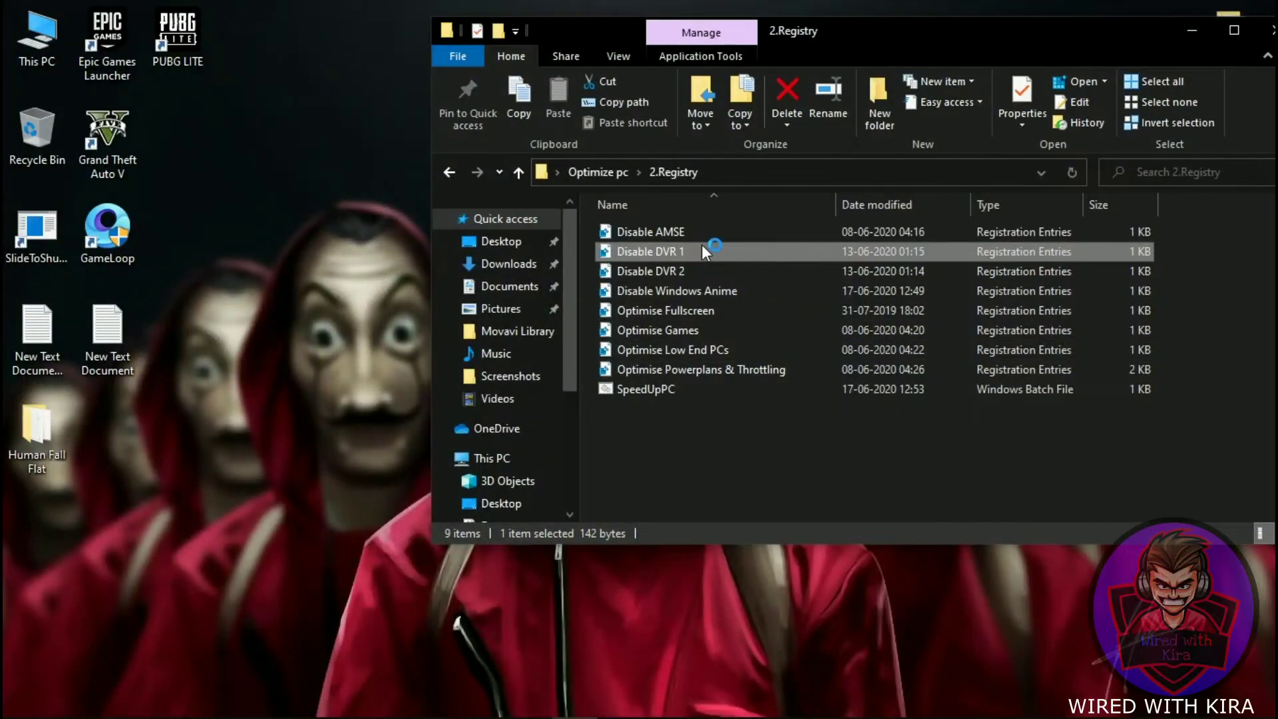
{"action": "left_click", "coordinate": [783, 398]}
{"action": "left_click", "coordinate": [852, 370]}
{"action": "left_click", "coordinate": [713, 270]}
{"action": "double_click", "coordinate": [712, 270]}
{"action": "left_click", "coordinate": [805, 395]}
{"action": "left_click", "coordinate": [855, 368]}
- Merge the Disable Windows Anime, Optimise Fullscreen and Optimise Games registry files
{"action": "left_click", "coordinate": [693, 293]}
{"action": "double_click", "coordinate": [694, 293]}
{"action": "left_click", "coordinate": [774, 397]}
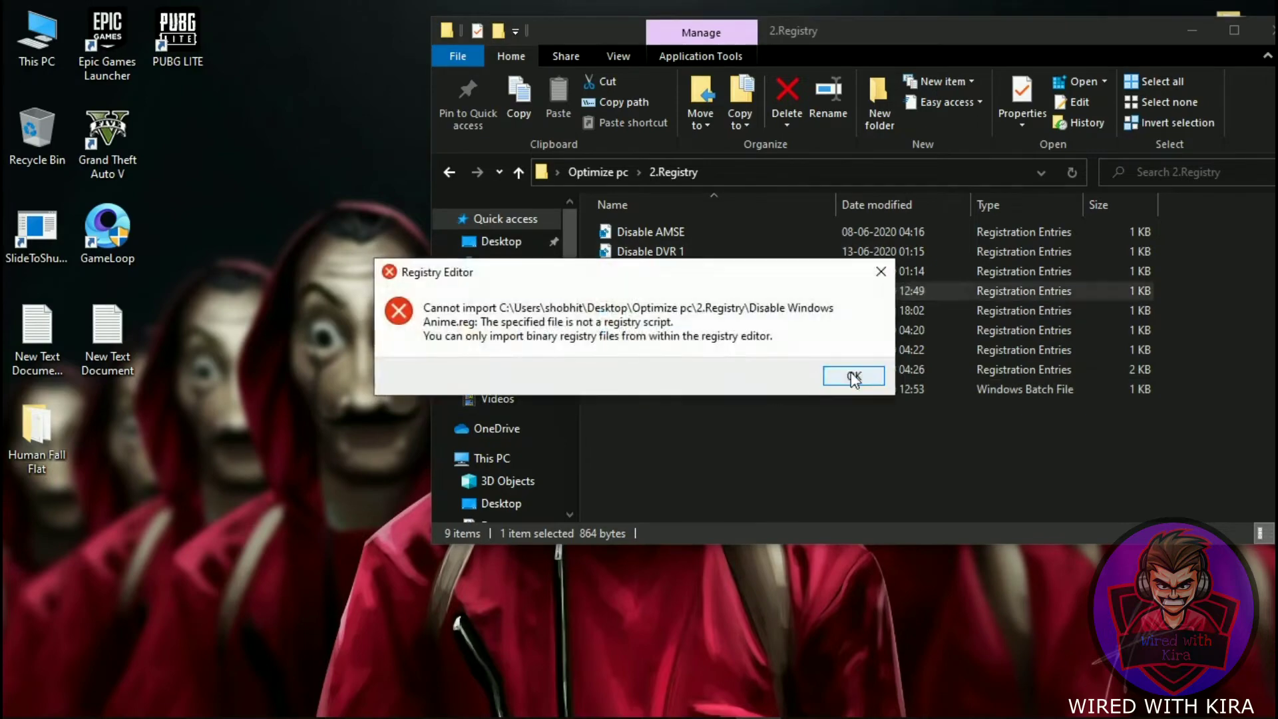
{"action": "left_click", "coordinate": [852, 374]}
{"action": "double_click", "coordinate": [747, 312]}
{"action": "left_click", "coordinate": [782, 397]}
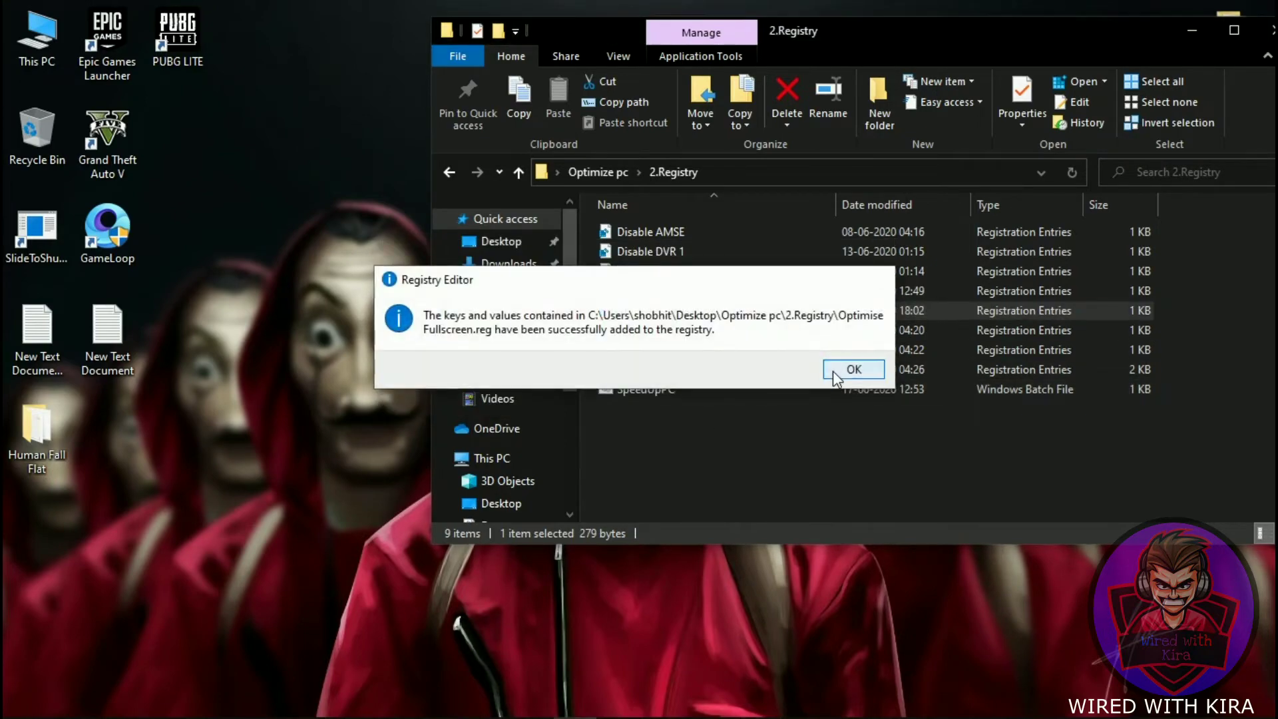
{"action": "left_click", "coordinate": [833, 371]}
{"action": "double_click", "coordinate": [732, 337]}
{"action": "left_click", "coordinate": [768, 398]}
{"action": "left_click", "coordinate": [833, 376]}
- Merge Optimise Low End PCs and Optimise Powerplans & Throttling, then return to Optimize pc
{"action": "left_click", "coordinate": [741, 349]}
{"action": "double_click", "coordinate": [742, 349]}
{"action": "left_click", "coordinate": [776, 397]}
{"action": "left_click", "coordinate": [847, 371]}
{"action": "double_click", "coordinate": [793, 371]}
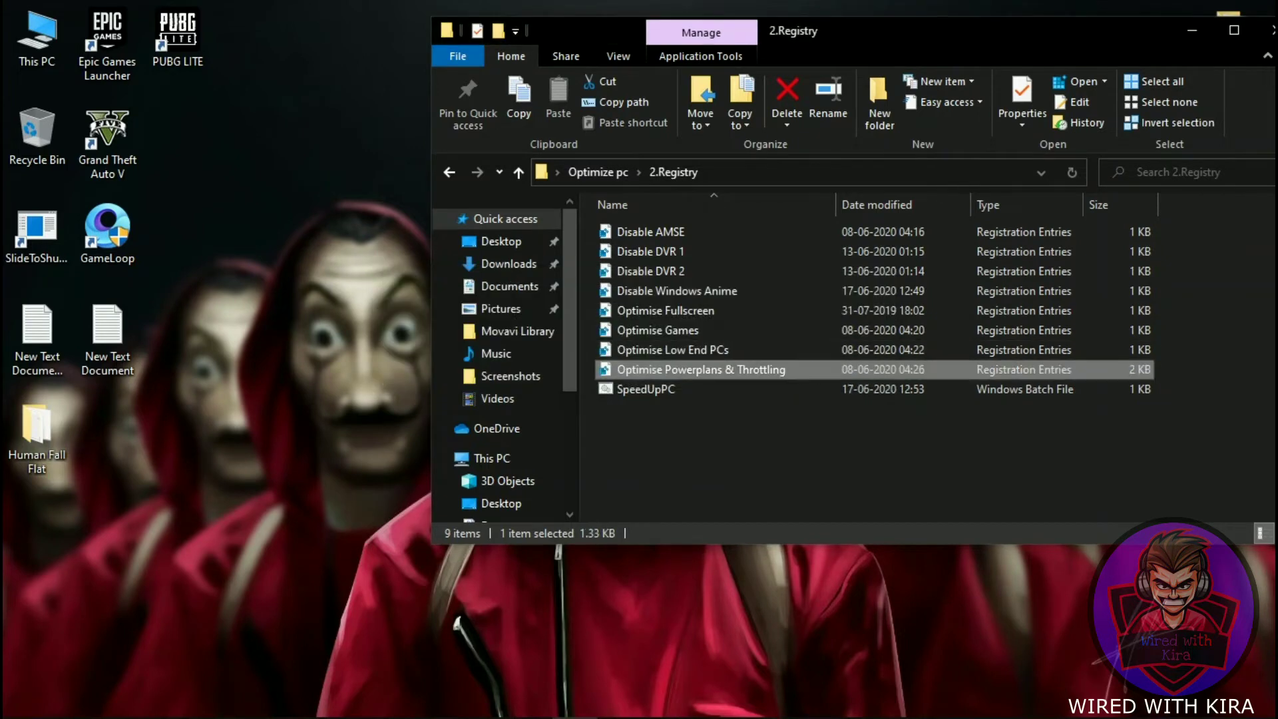
{"action": "left_click", "coordinate": [775, 397]}
{"action": "left_click", "coordinate": [834, 370]}
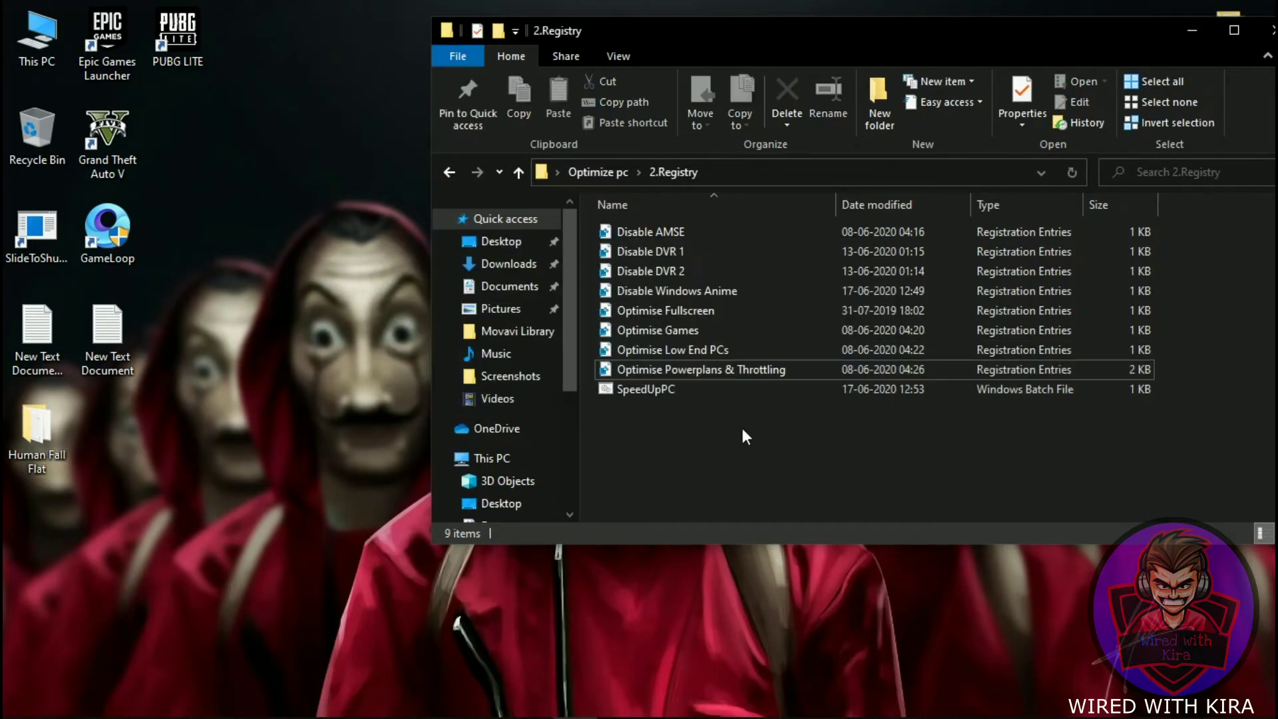
{"action": "left_click", "coordinate": [518, 173]}
{"action": "left_click_drag", "start_coordinate": [622, 318], "coordinate": [669, 273]}
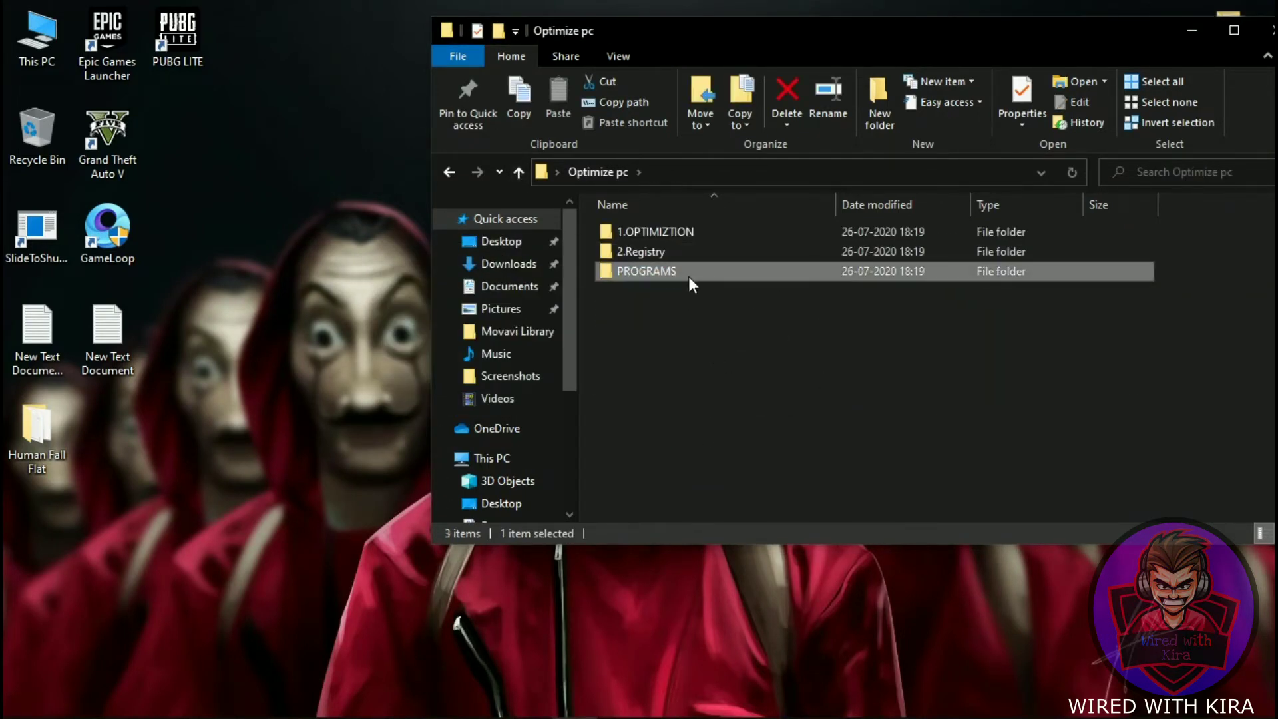
- Install Mem Reduct from the PROGRAMS > memoryduct setup file with default options
{"action": "double_click", "coordinate": [688, 277]}
{"action": "double_click", "coordinate": [664, 230]}
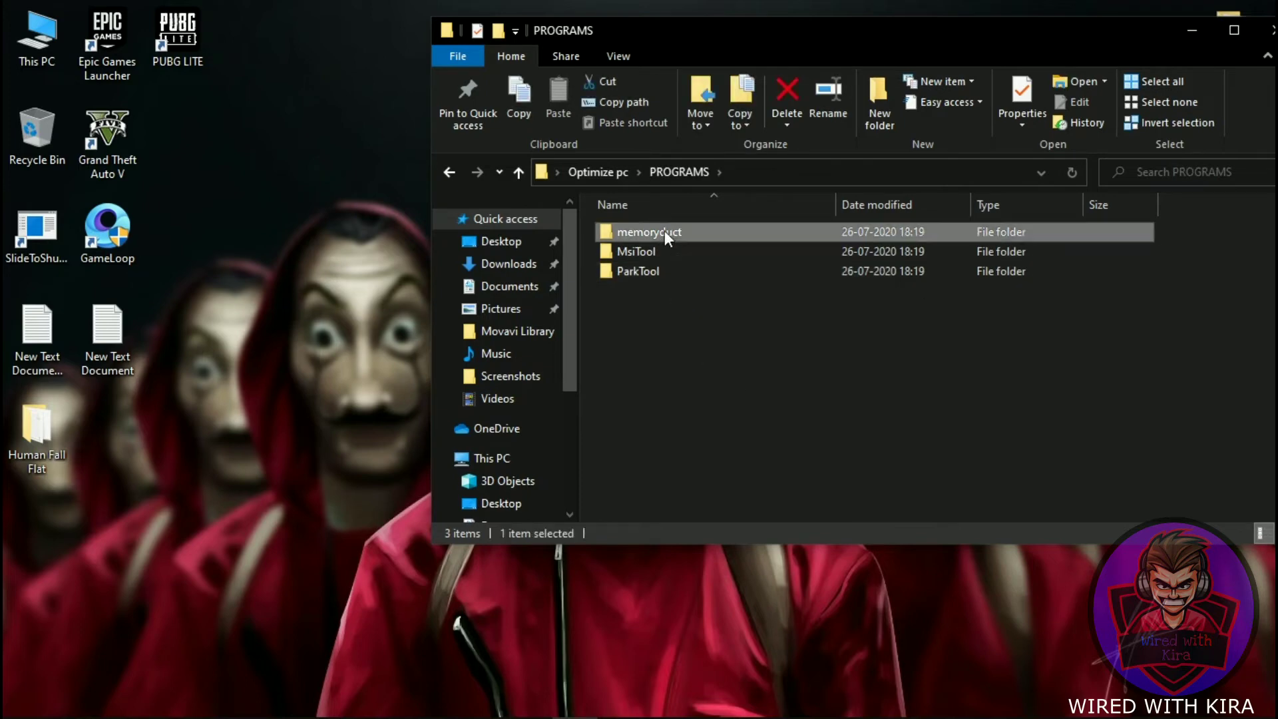
{"action": "right_click", "coordinate": [670, 234]}
{"action": "left_click", "coordinate": [660, 262]}
{"action": "double_click", "coordinate": [651, 234]}
{"action": "left_click", "coordinate": [736, 519]}
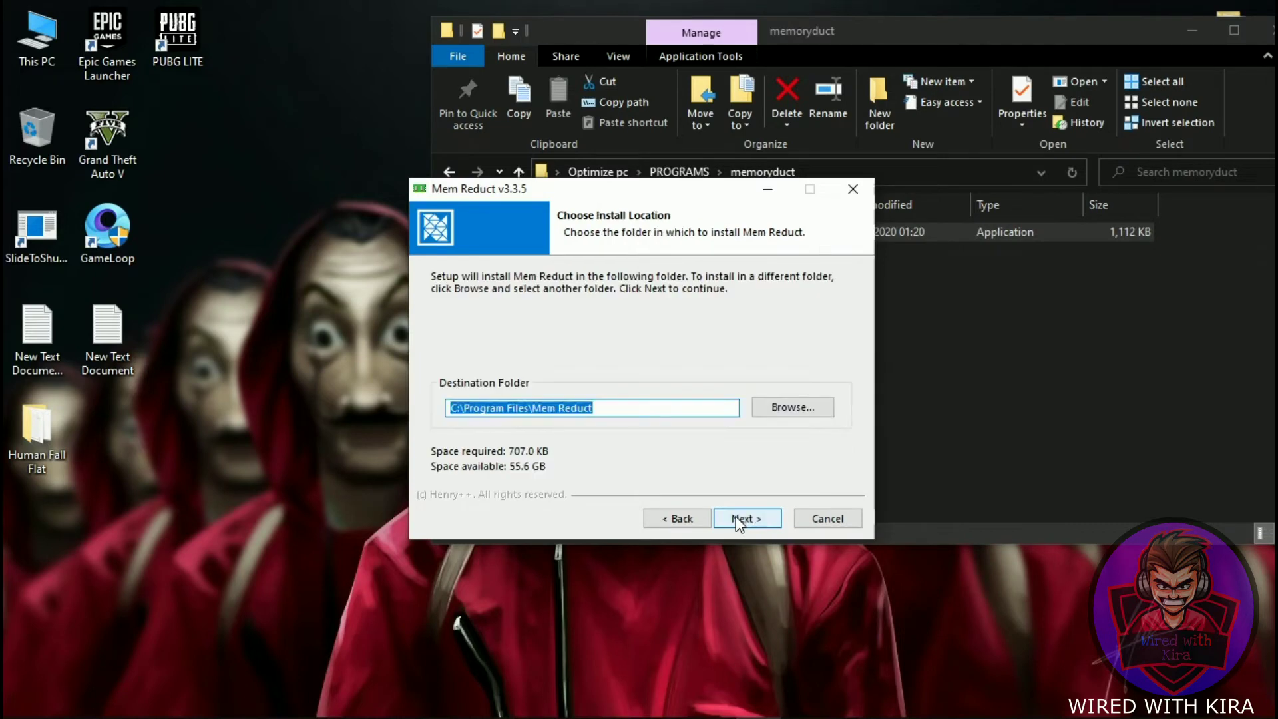
{"action": "left_click", "coordinate": [736, 519]}
{"action": "left_click", "coordinate": [736, 519]}
{"action": "left_click", "coordinate": [746, 518]}
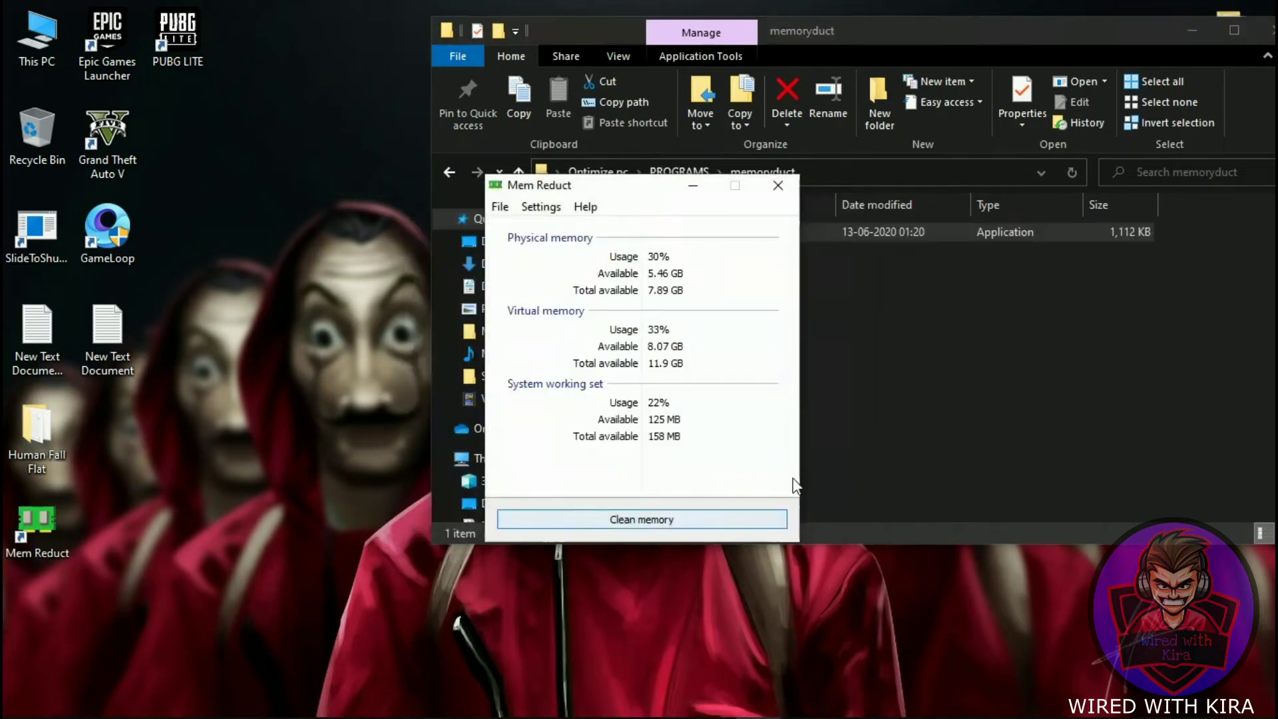
- Enable Load on system startup in Mem Reduct's settings, skipping the update prompt
{"action": "left_click", "coordinate": [766, 414]}
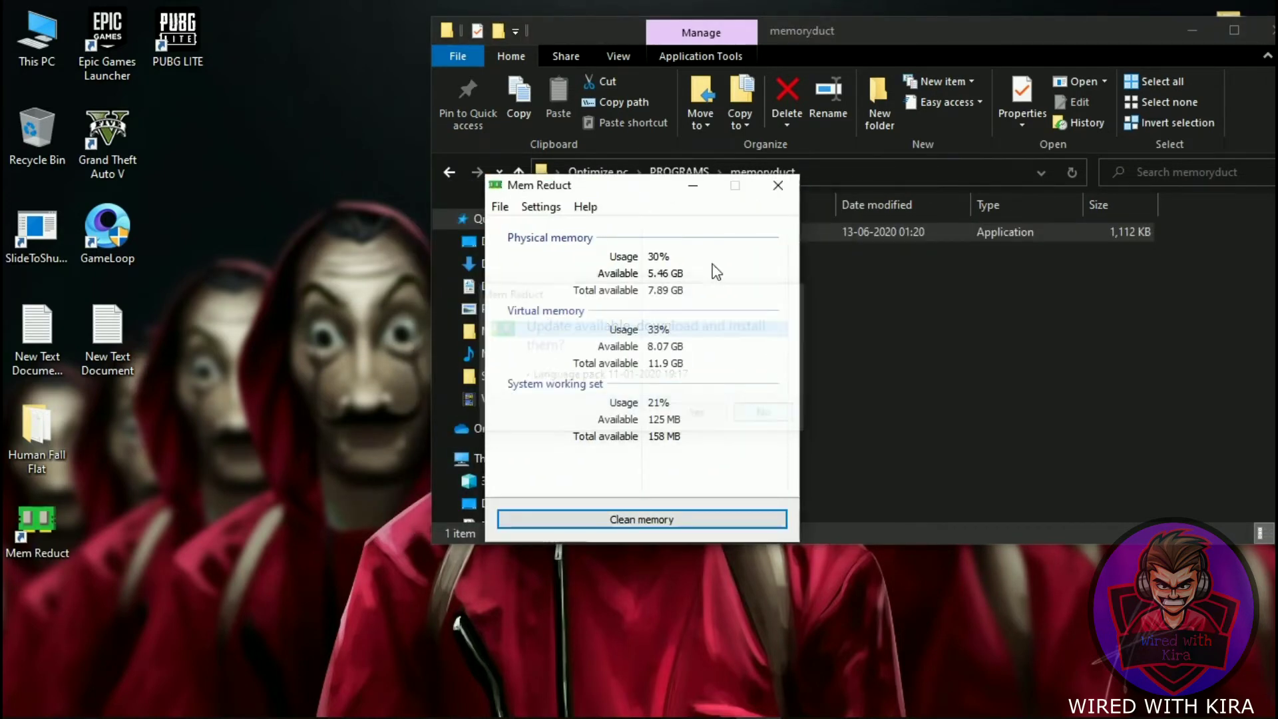
{"action": "left_click", "coordinate": [499, 207]}
{"action": "left_click", "coordinate": [522, 225]}
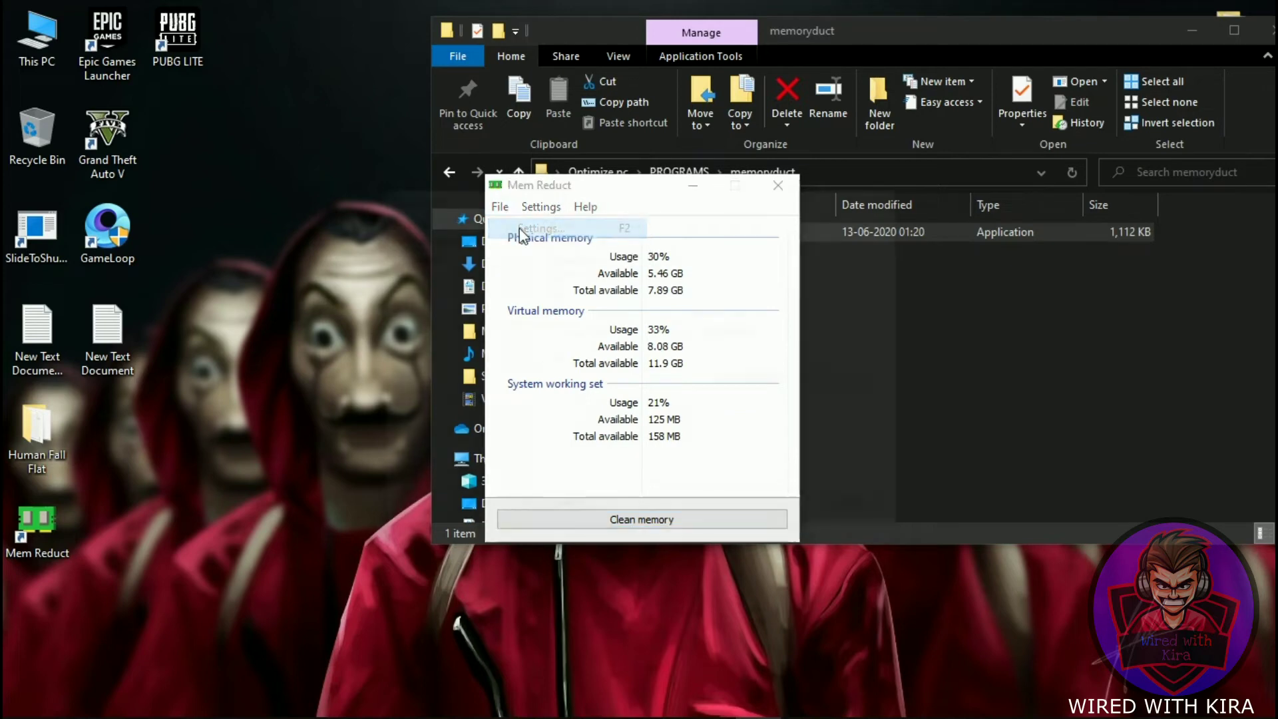
{"action": "left_click", "coordinate": [549, 258]}
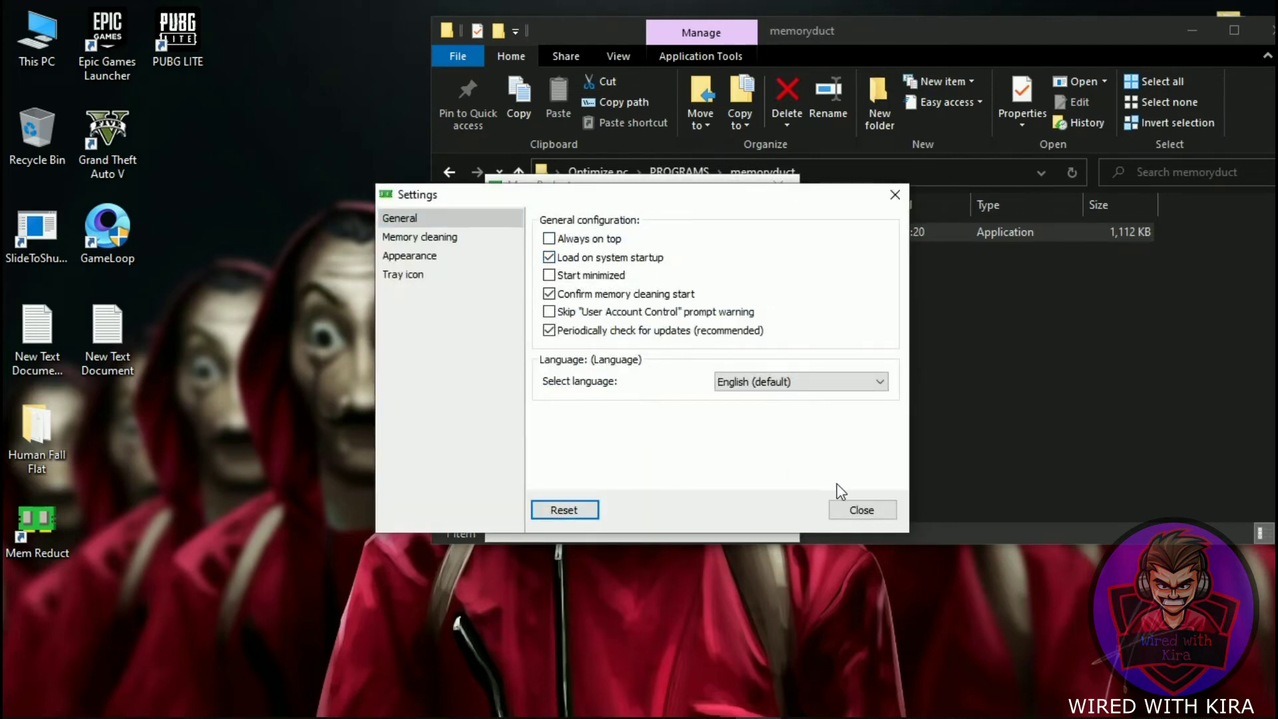
{"action": "left_click", "coordinate": [861, 510]}
- Clean memory, freeing 472 MB and dropping physical usage from 30% to 19%, then close Mem Reduct
{"action": "left_click", "coordinate": [642, 519]}
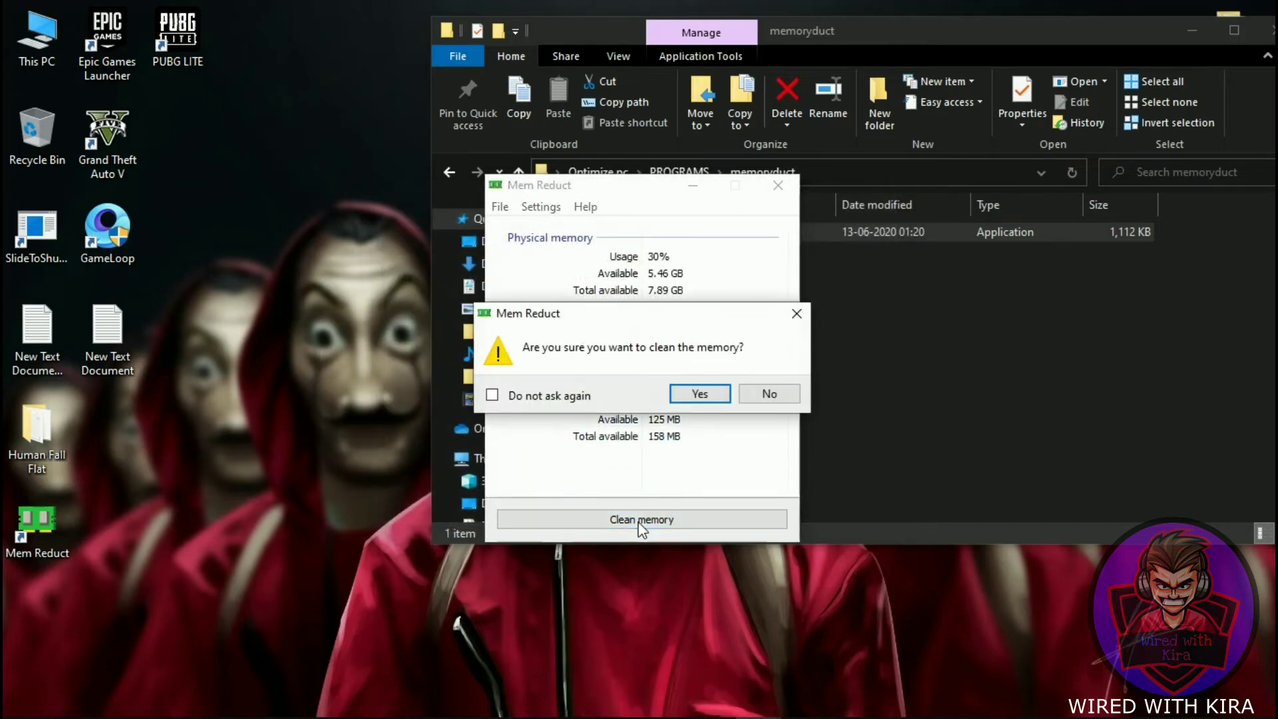
{"action": "left_click", "coordinate": [701, 394]}
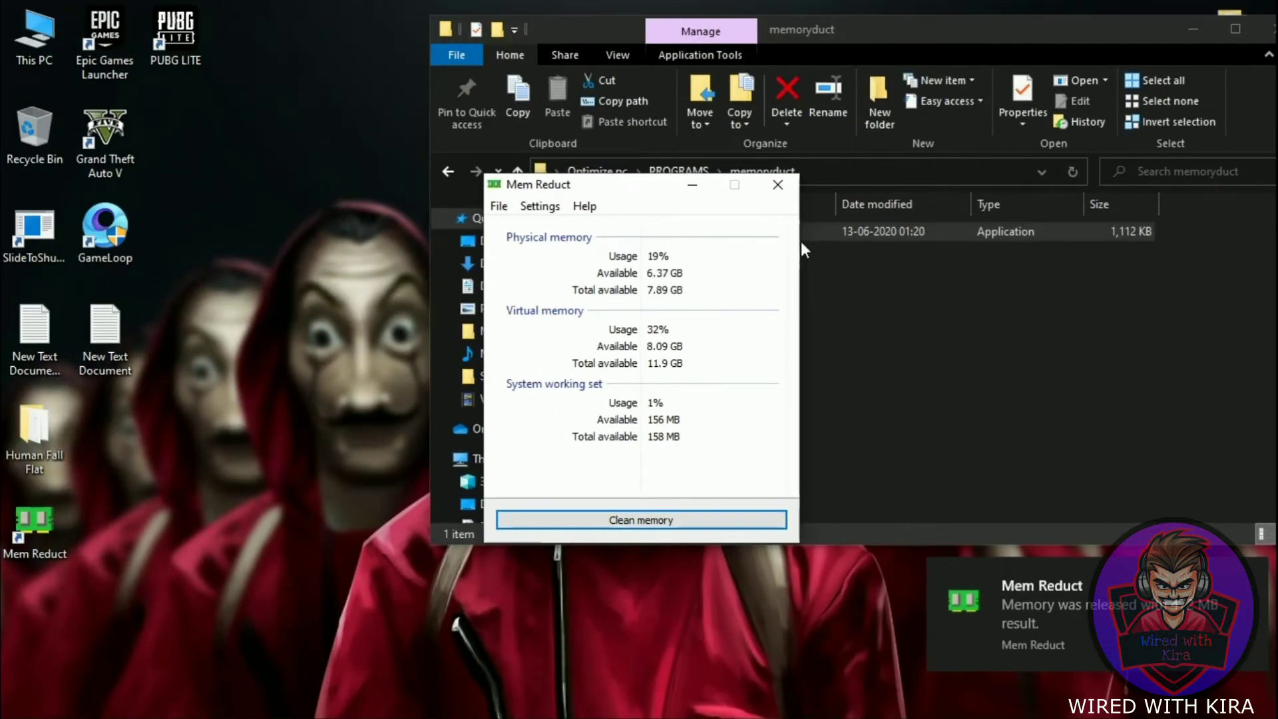
{"action": "left_click", "coordinate": [778, 184]}
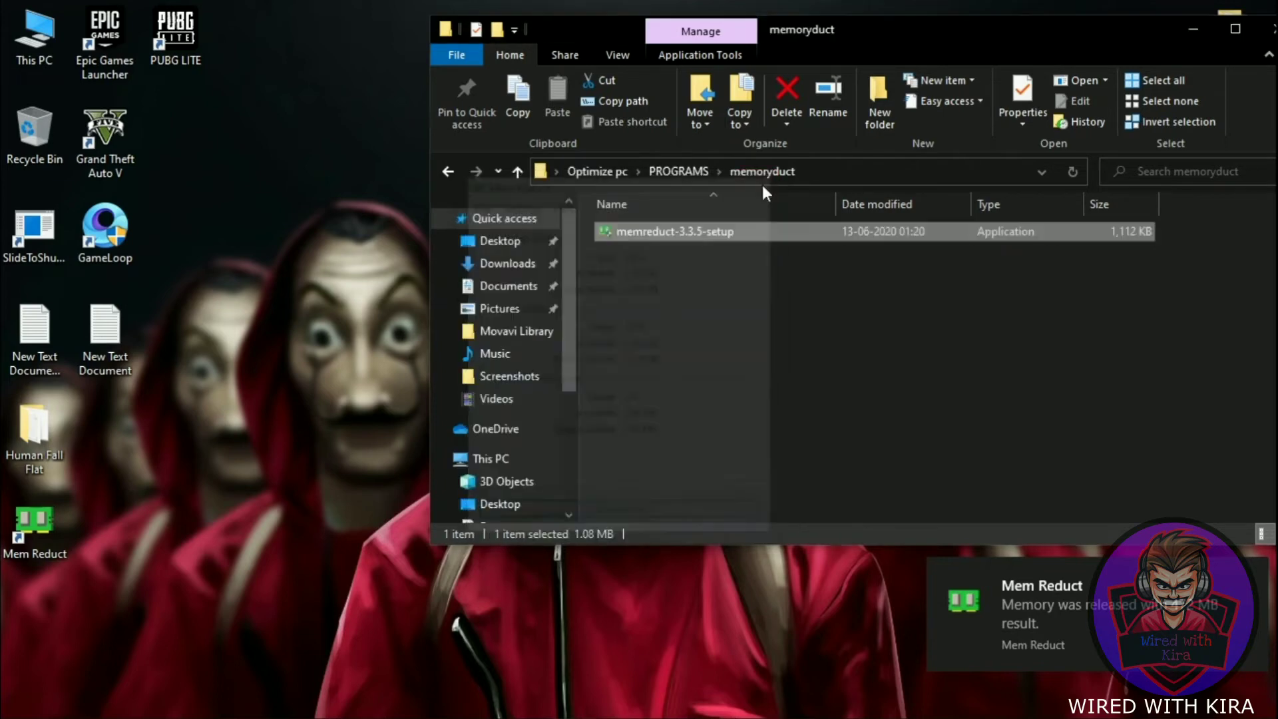
{"action": "left_click", "coordinate": [517, 171]}
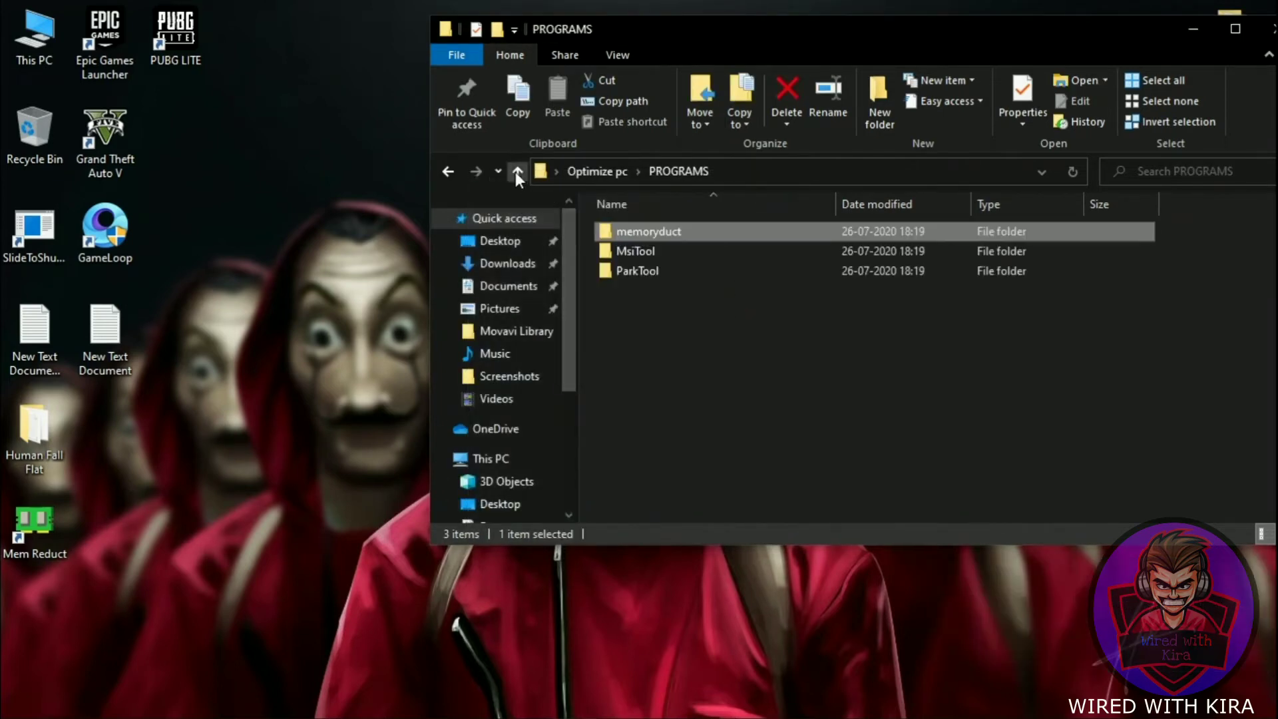
- Run MSIModeToolV2 from the MsiTool folder as administrator
{"action": "double_click", "coordinate": [633, 251]}
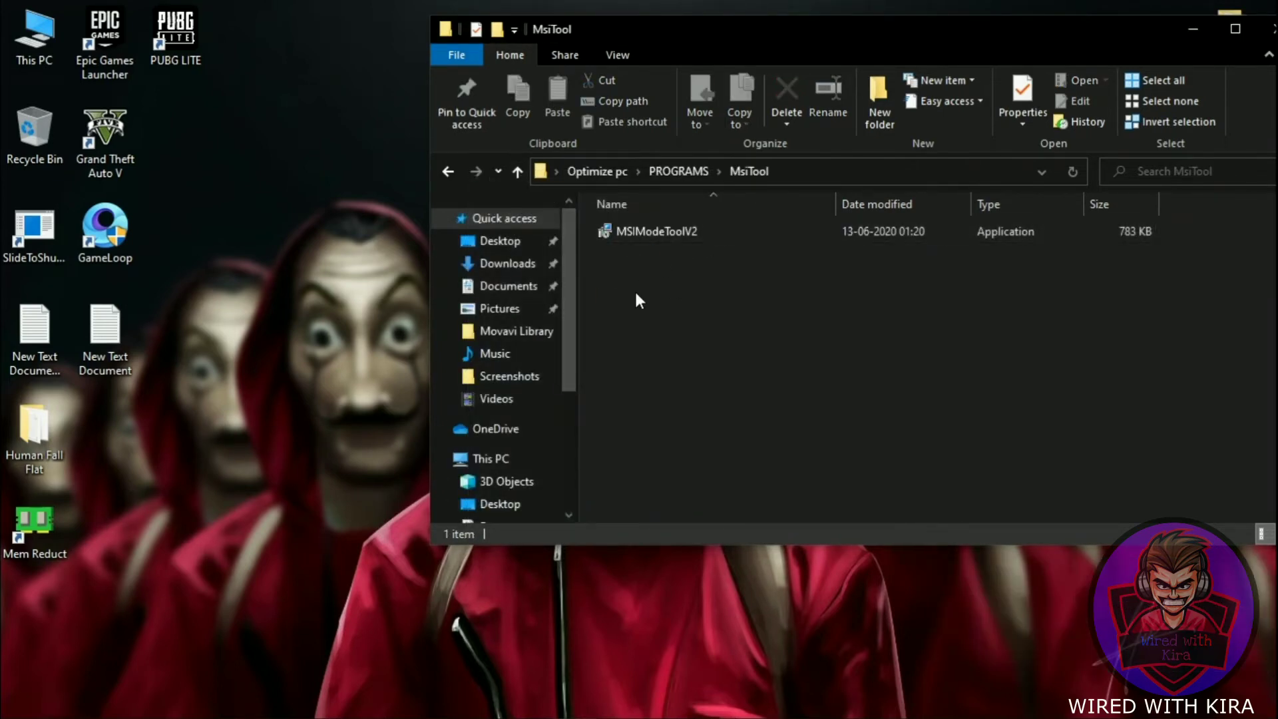
{"action": "right_click", "coordinate": [630, 231]}
{"action": "left_click", "coordinate": [696, 197]}
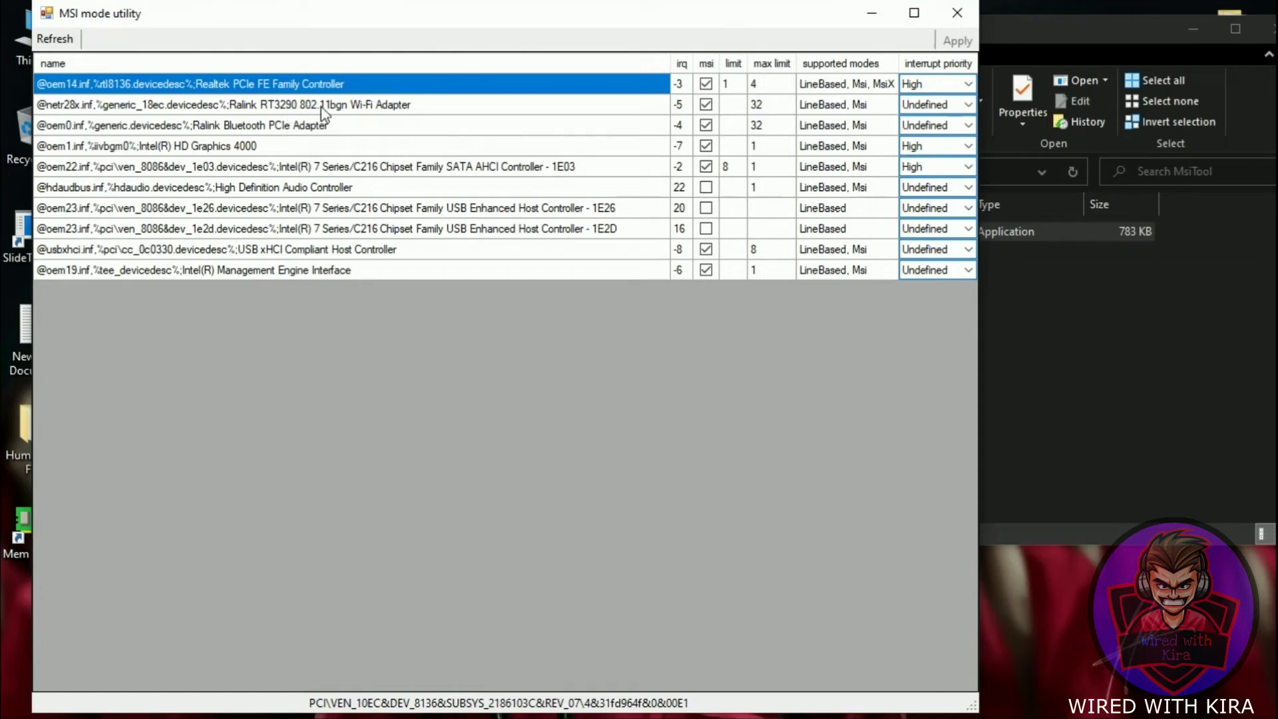
- Set Intel(R) HD Graphics 4000 interrupt priority to High, apply, and close the utility
{"action": "left_click", "coordinate": [143, 146]}
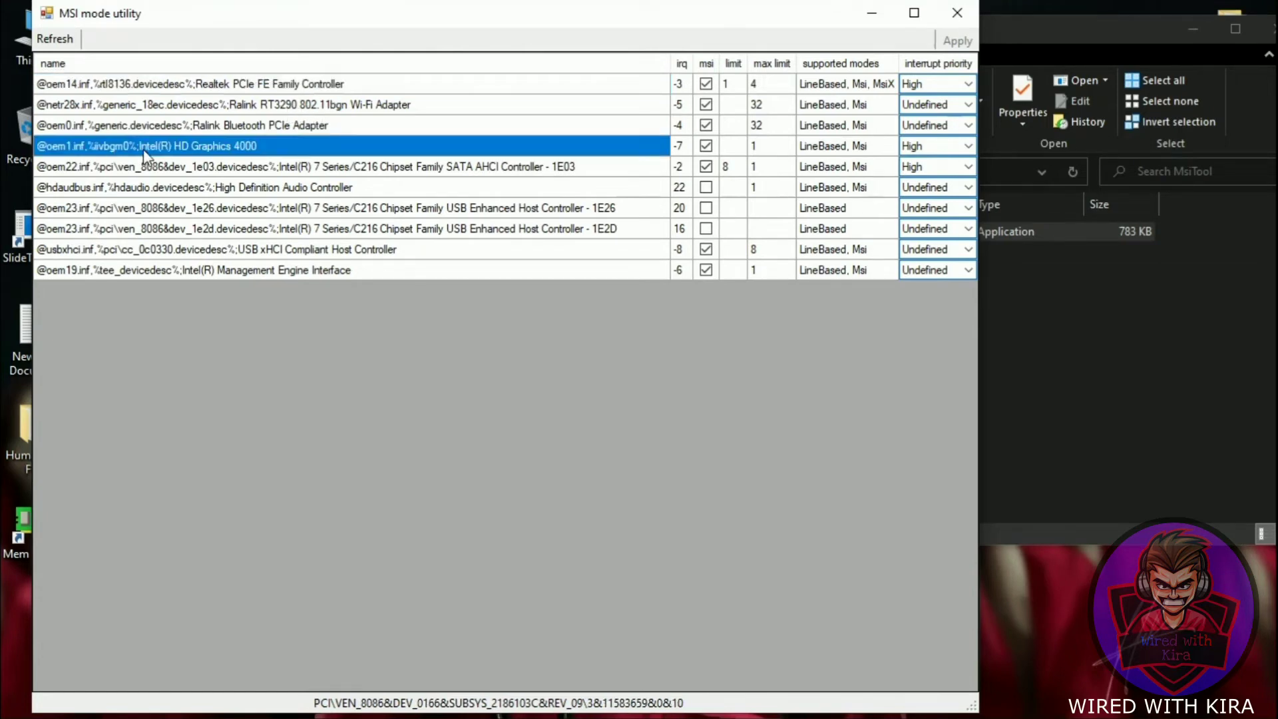
{"action": "left_click", "coordinate": [906, 149]}
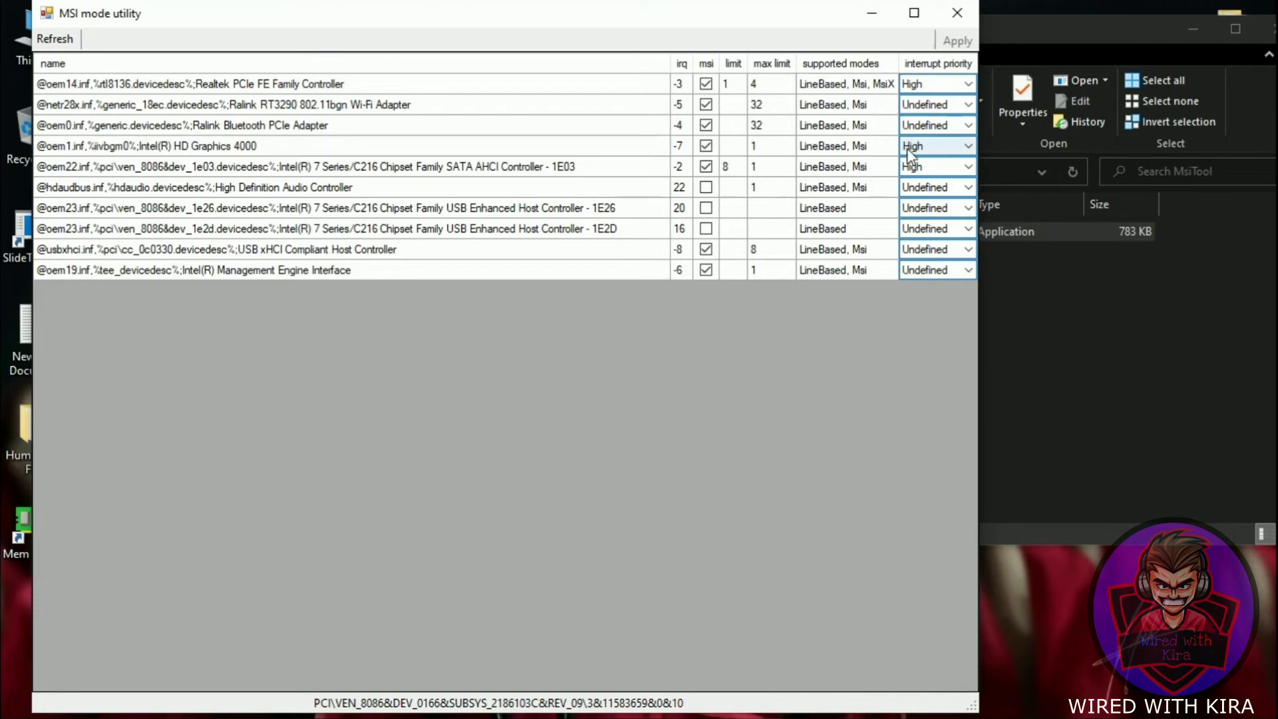
{"action": "left_click", "coordinate": [907, 148]}
{"action": "left_click", "coordinate": [918, 201]}
{"action": "left_click", "coordinate": [63, 40]}
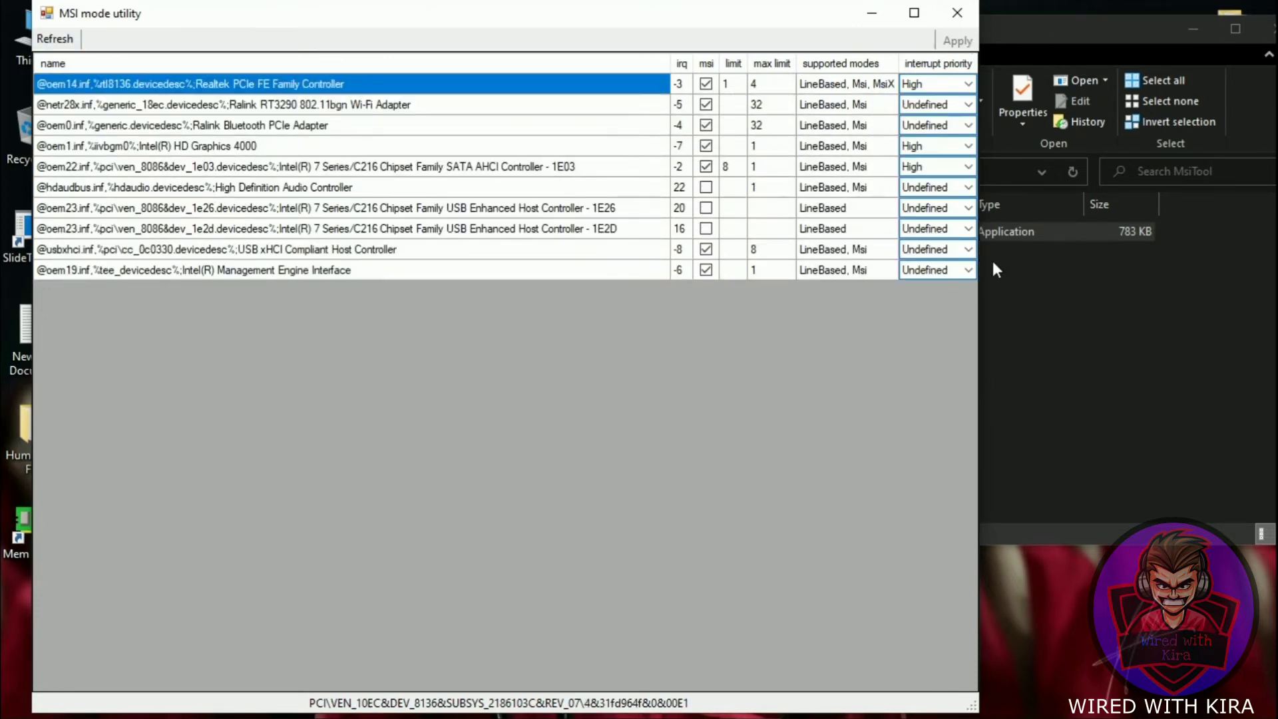
{"action": "left_click", "coordinate": [967, 12]}
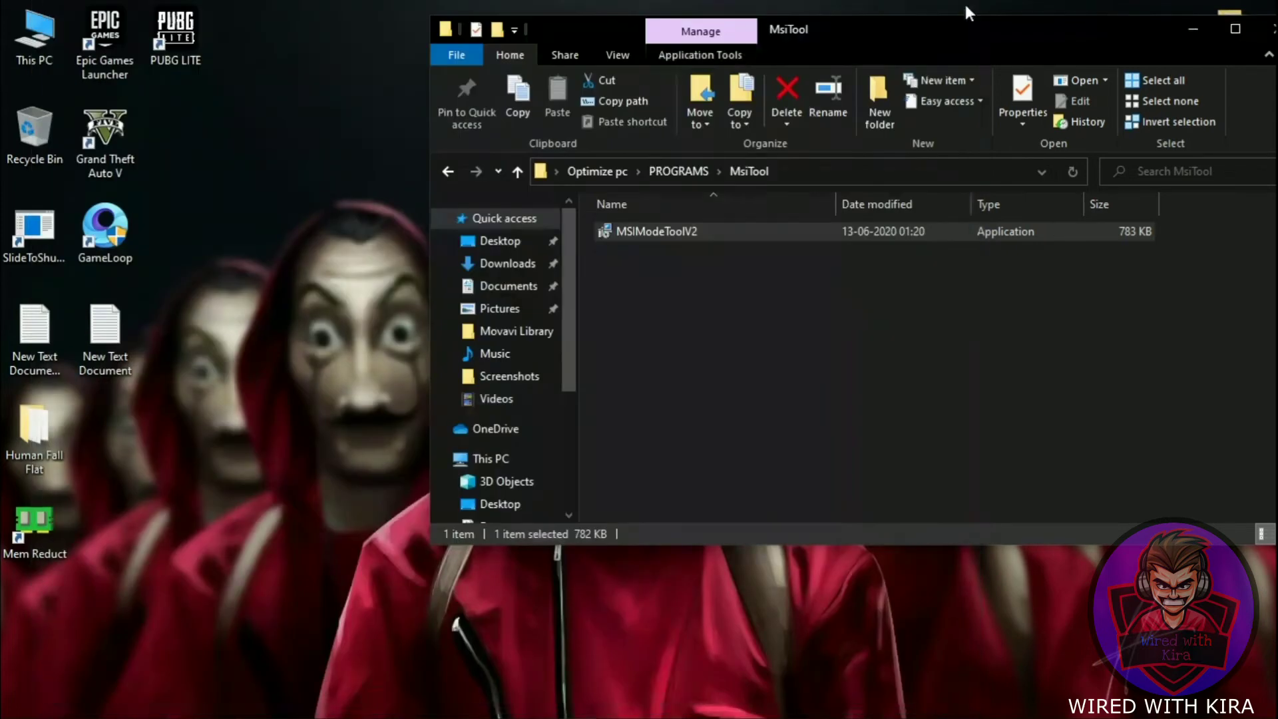
{"action": "left_click", "coordinate": [518, 172]}
- Install ParkControl from the parkcontrolsetup x64 installer in the ParkTool folder
{"action": "double_click", "coordinate": [642, 271]}
{"action": "left_click", "coordinate": [739, 230]}
{"action": "double_click", "coordinate": [726, 230]}
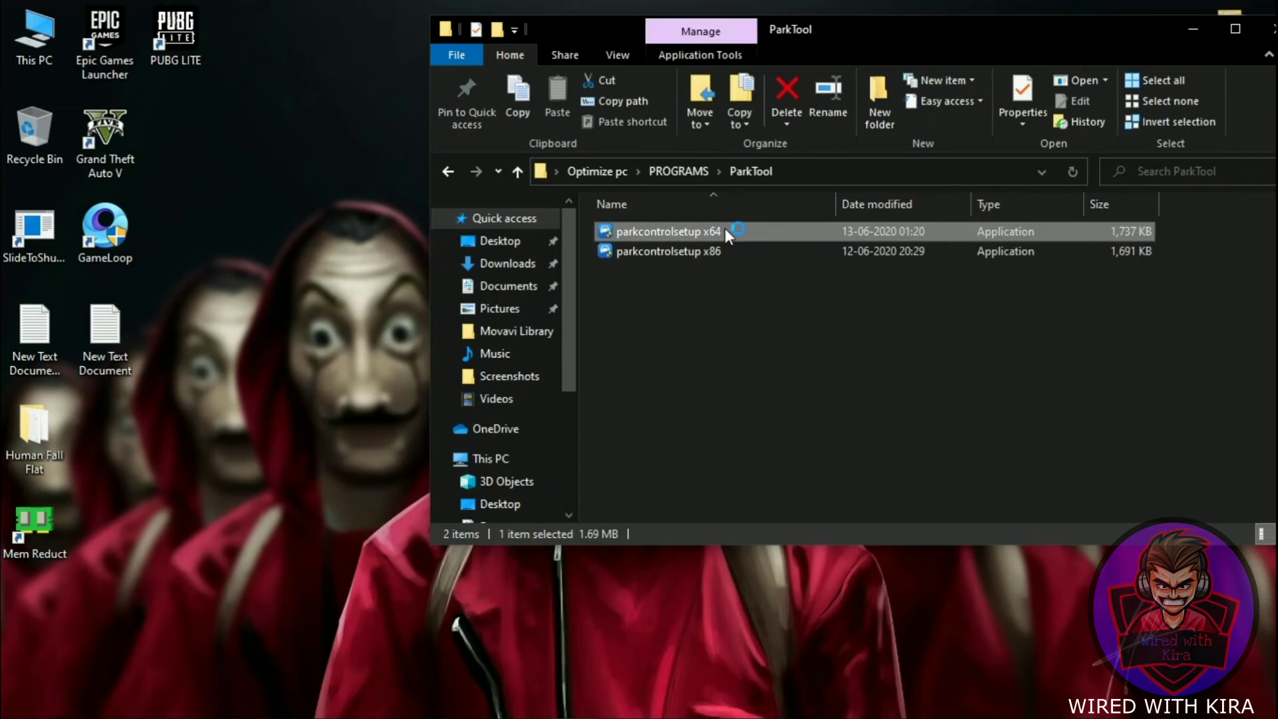
{"action": "left_click", "coordinate": [645, 409]}
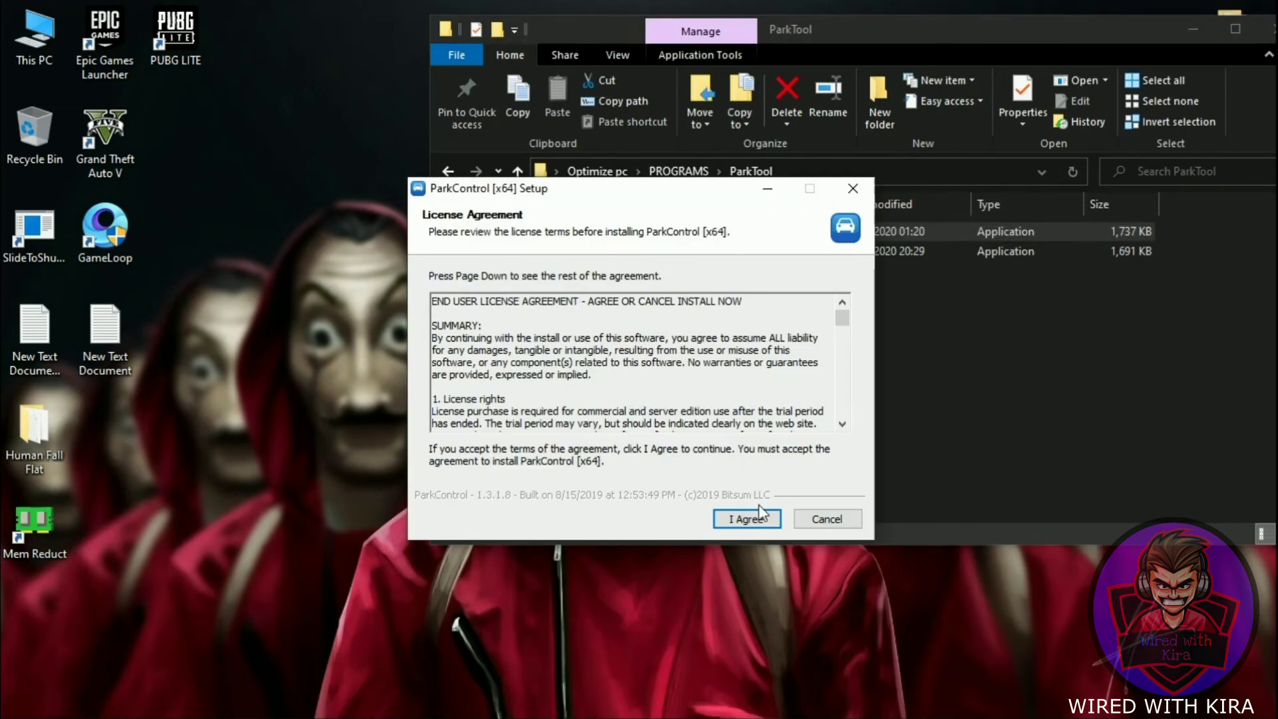
{"action": "left_click", "coordinate": [759, 518]}
{"action": "left_click", "coordinate": [759, 518]}
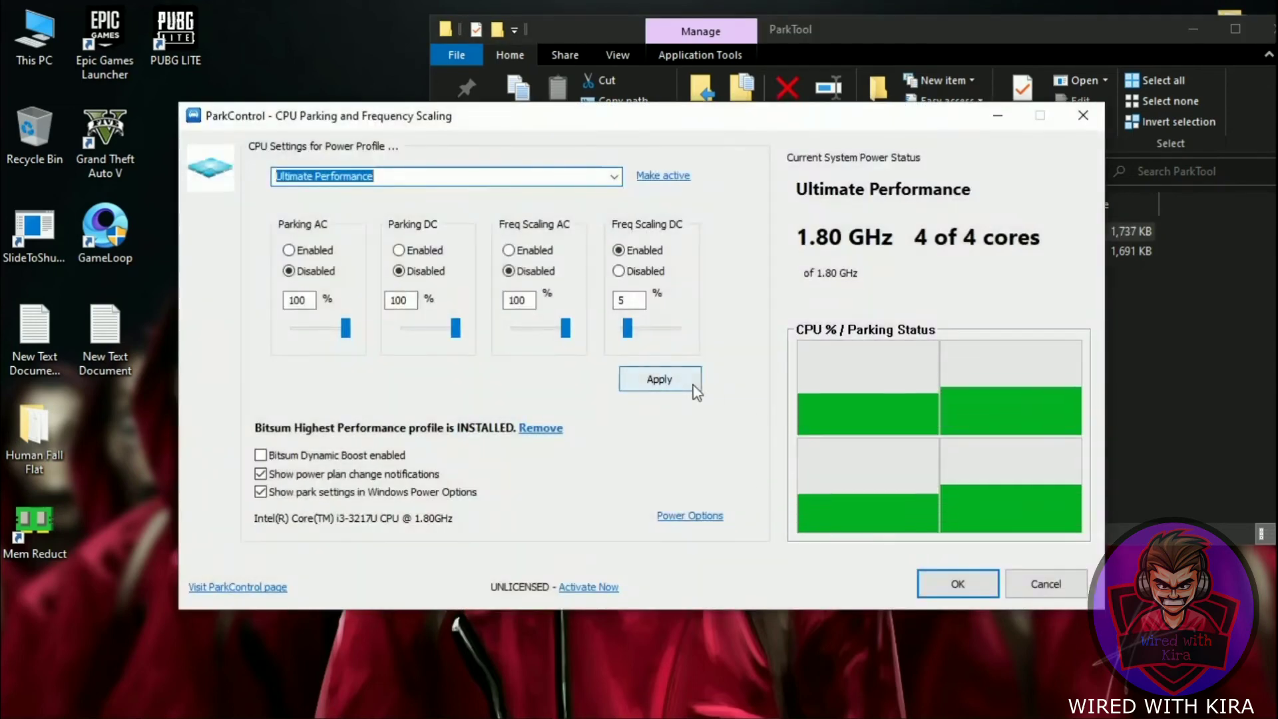
- For Ultimate Performance, enable Parking AC, Parking DC and Freq Scaling AC and set parking to 100%
{"action": "left_click", "coordinate": [614, 177]}
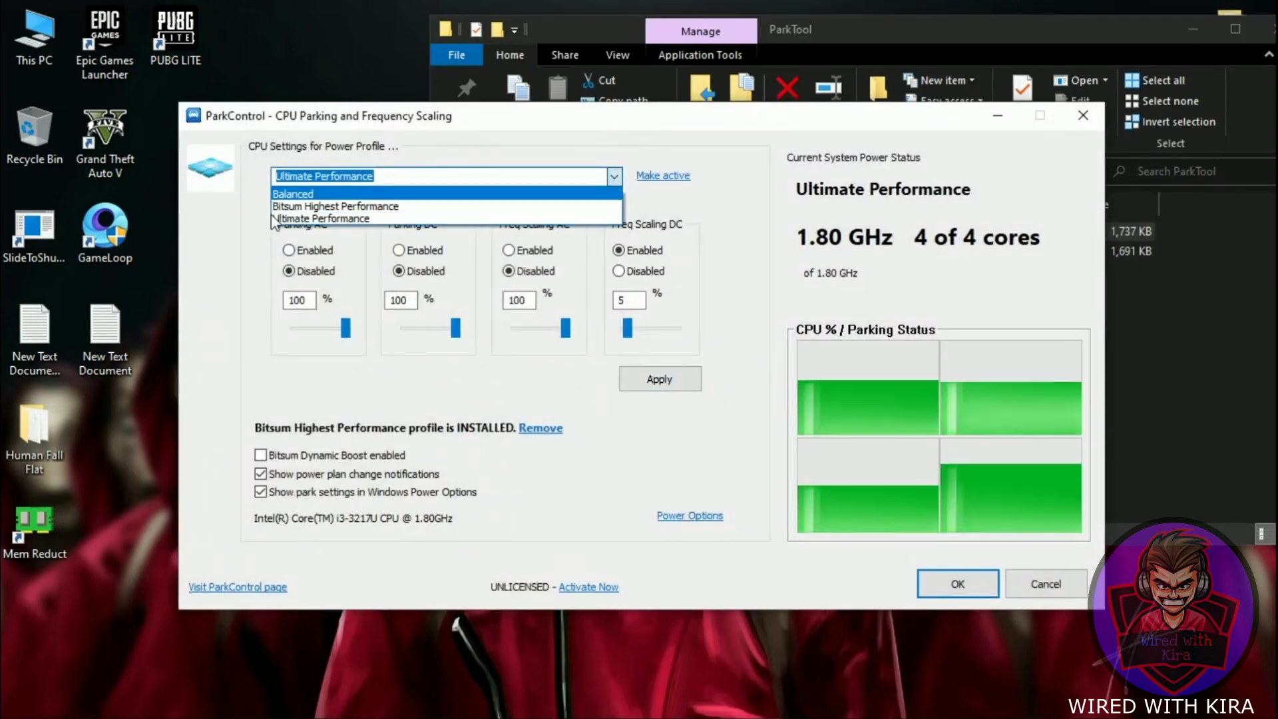
{"action": "left_click", "coordinate": [311, 218]}
{"action": "left_click", "coordinate": [310, 252]}
{"action": "left_click", "coordinate": [413, 251]}
{"action": "left_click", "coordinate": [522, 251]}
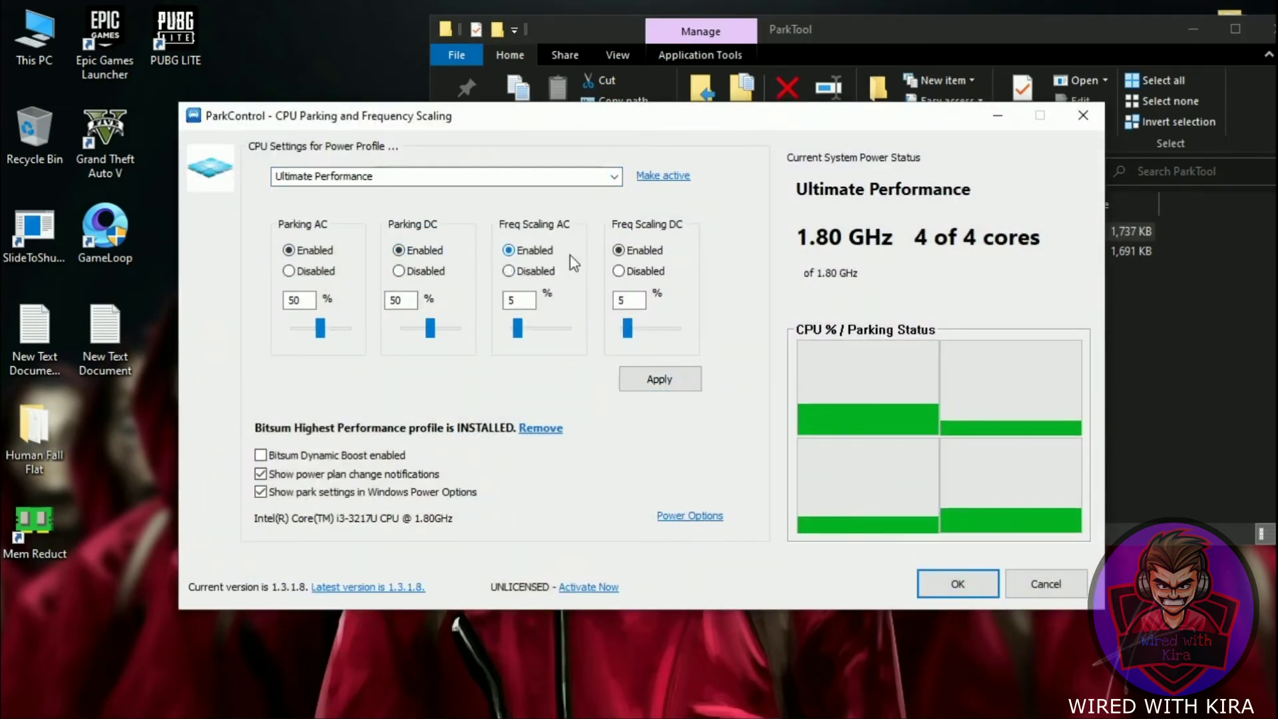
{"action": "left_click_drag", "start_coordinate": [320, 331], "coordinate": [348, 331]}
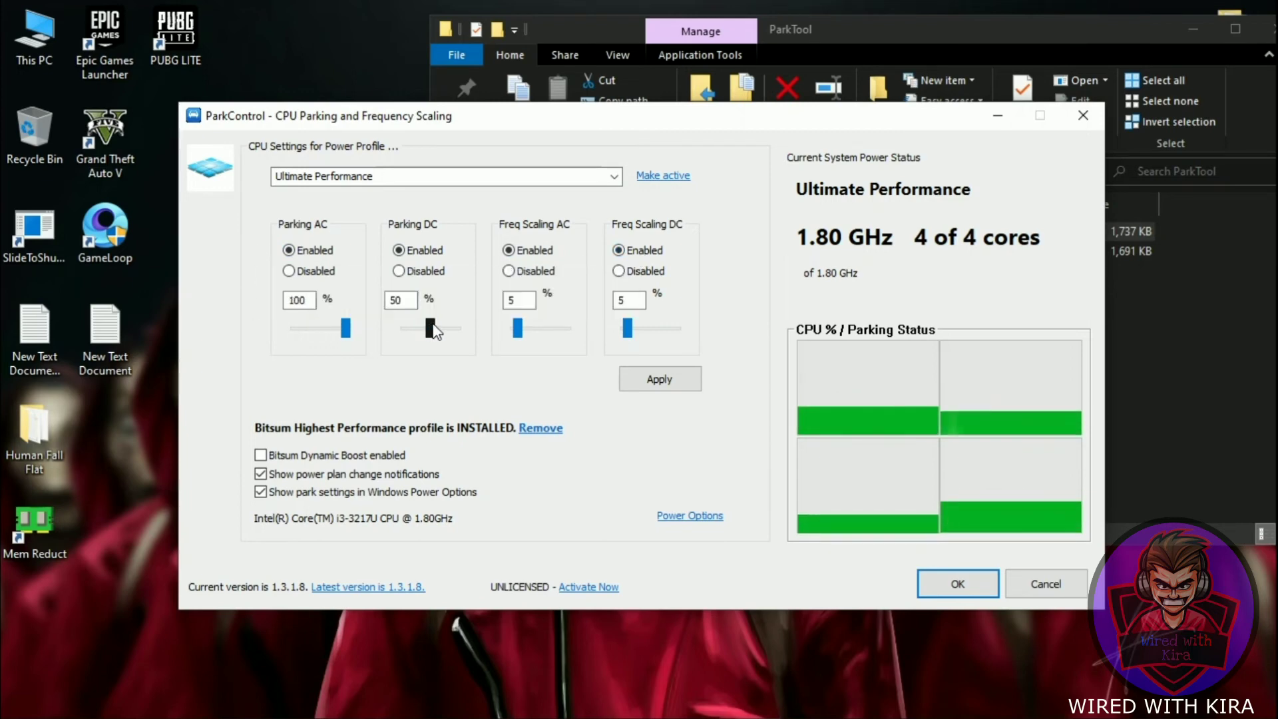